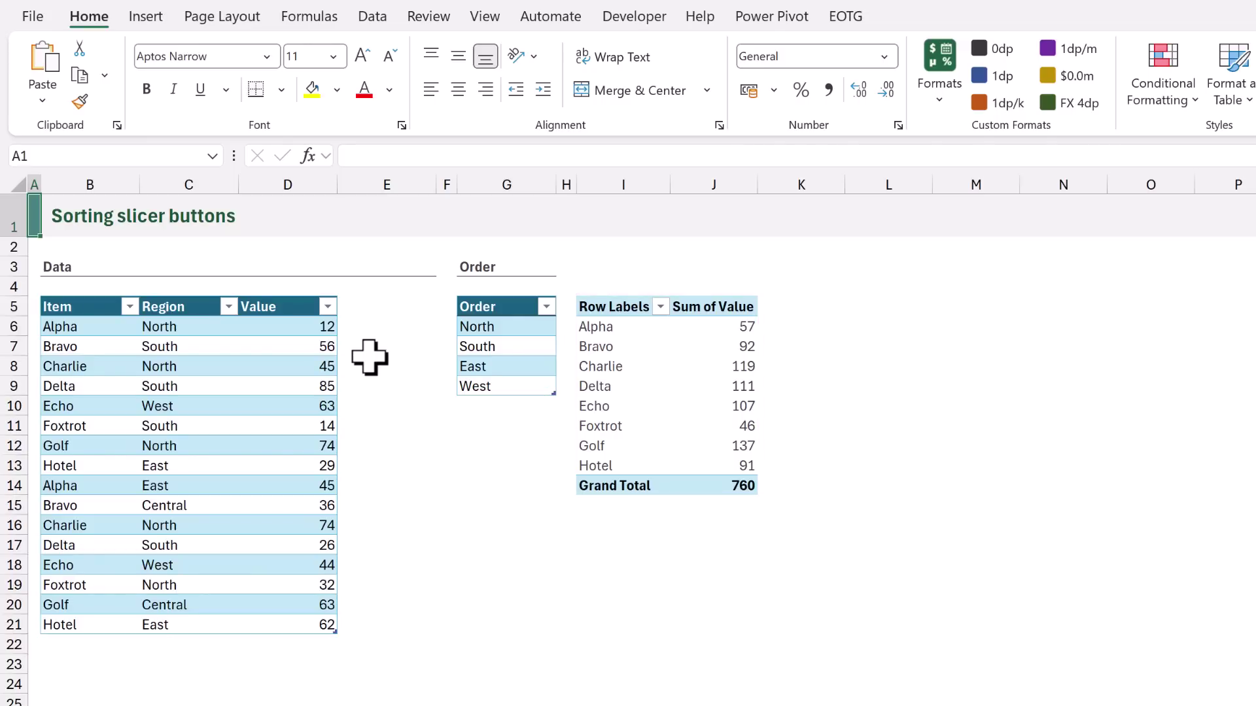
Step: Insert a Region slicer for the data table and place it below the table
click(312, 325)
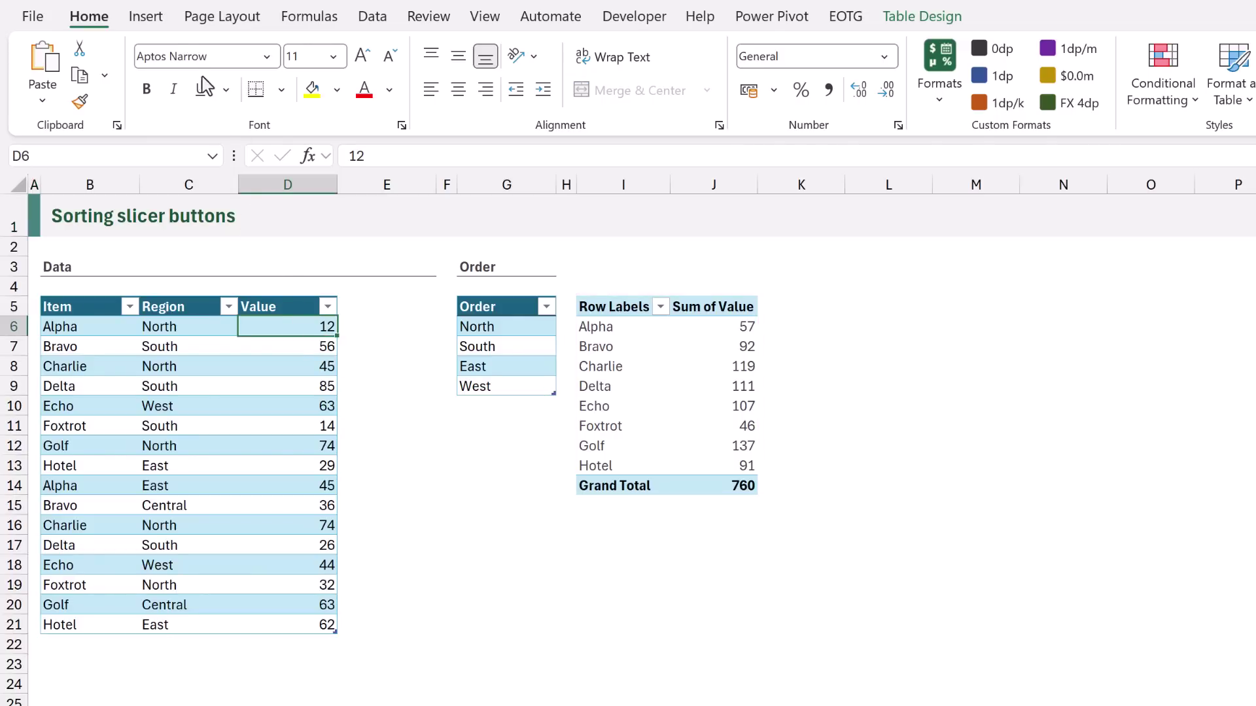
click(151, 16)
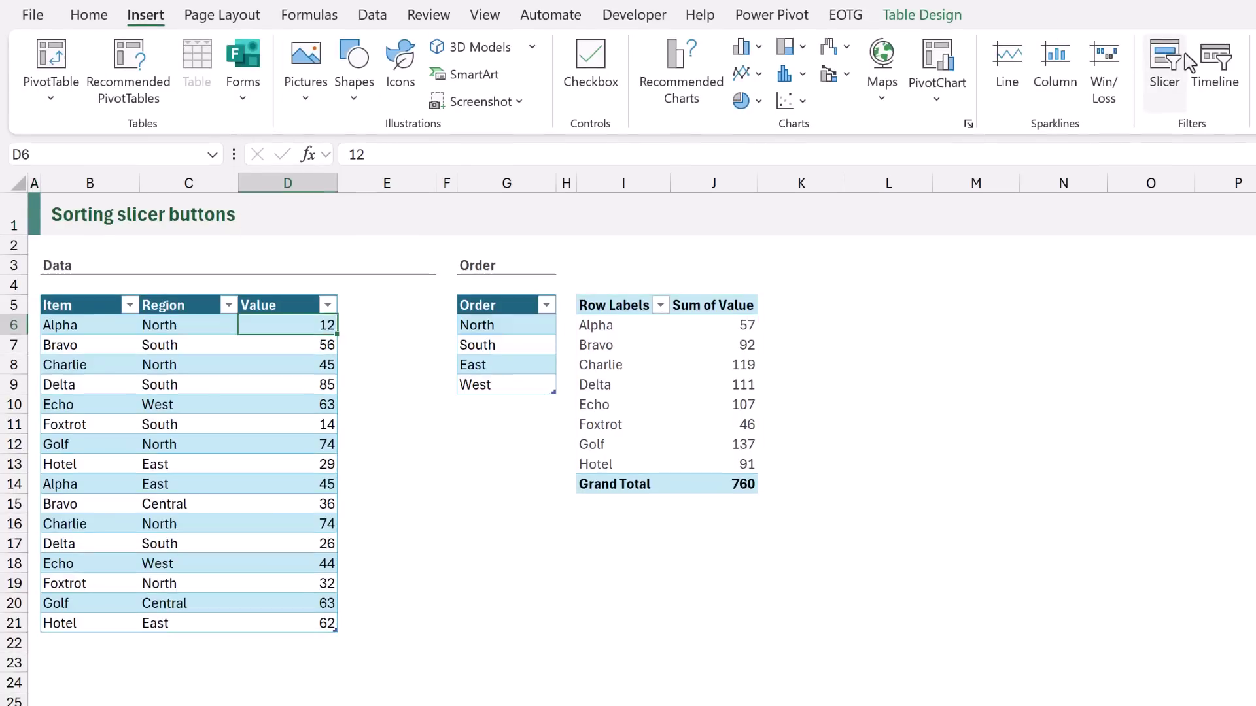
click(1170, 75)
click(909, 387)
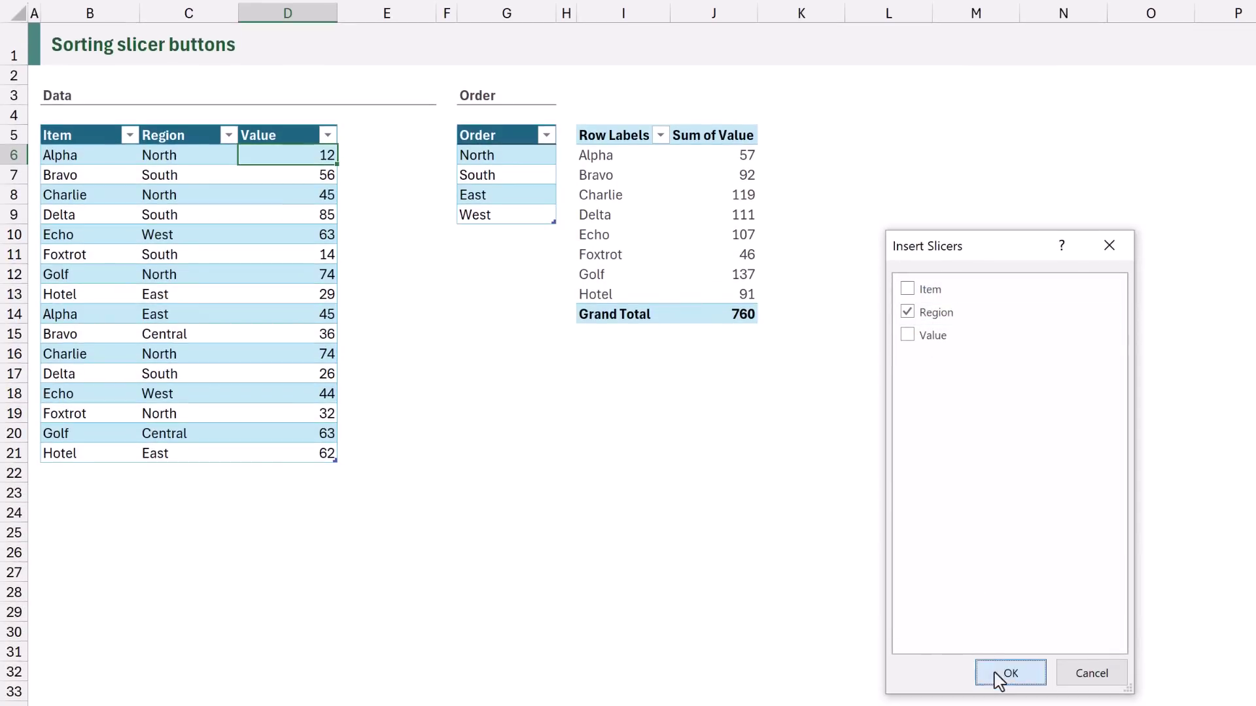
drag(953, 314, 89, 473)
Step: Test the data table's slicer by filtering to different regions, including North and South, and clear the filter
click(92, 487)
click(104, 516)
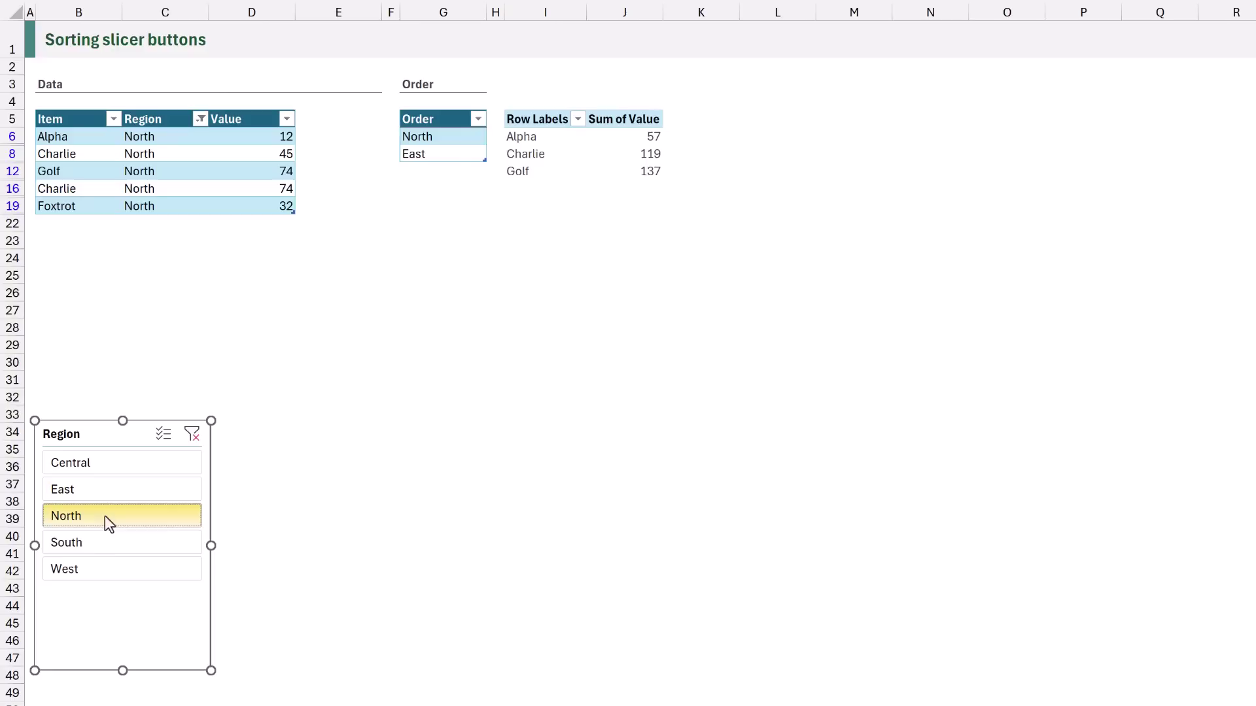
click(105, 543)
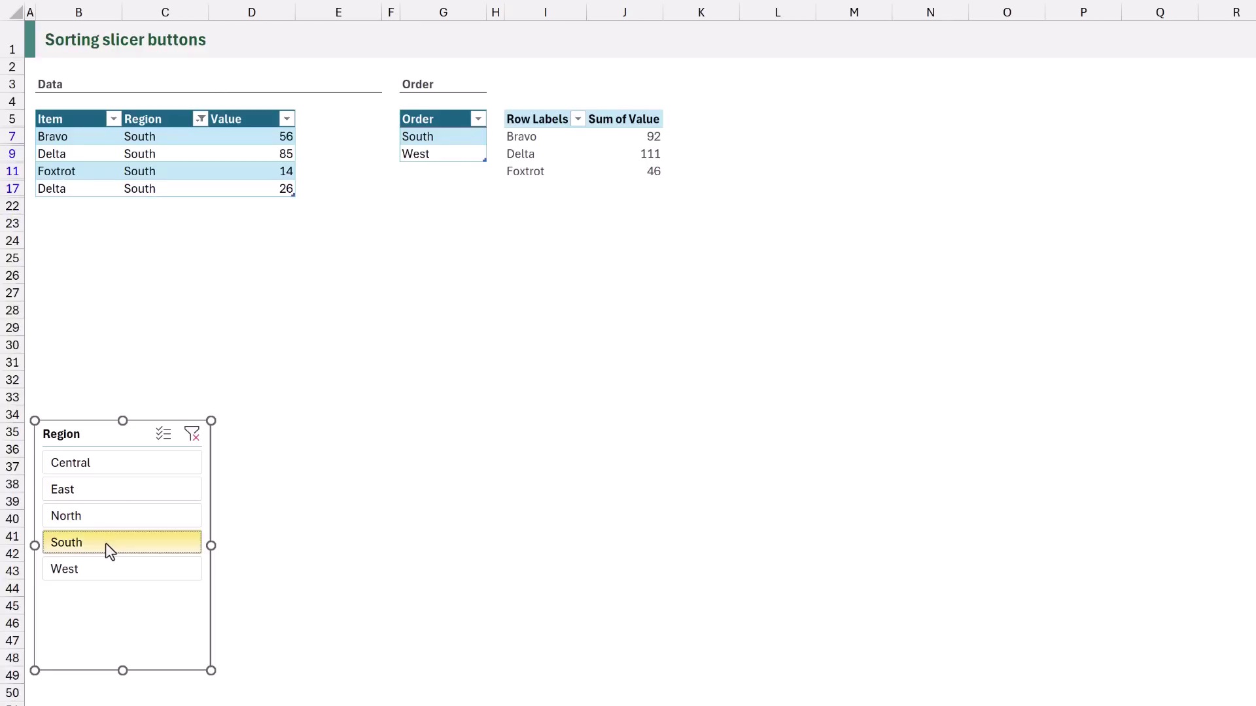
click(192, 434)
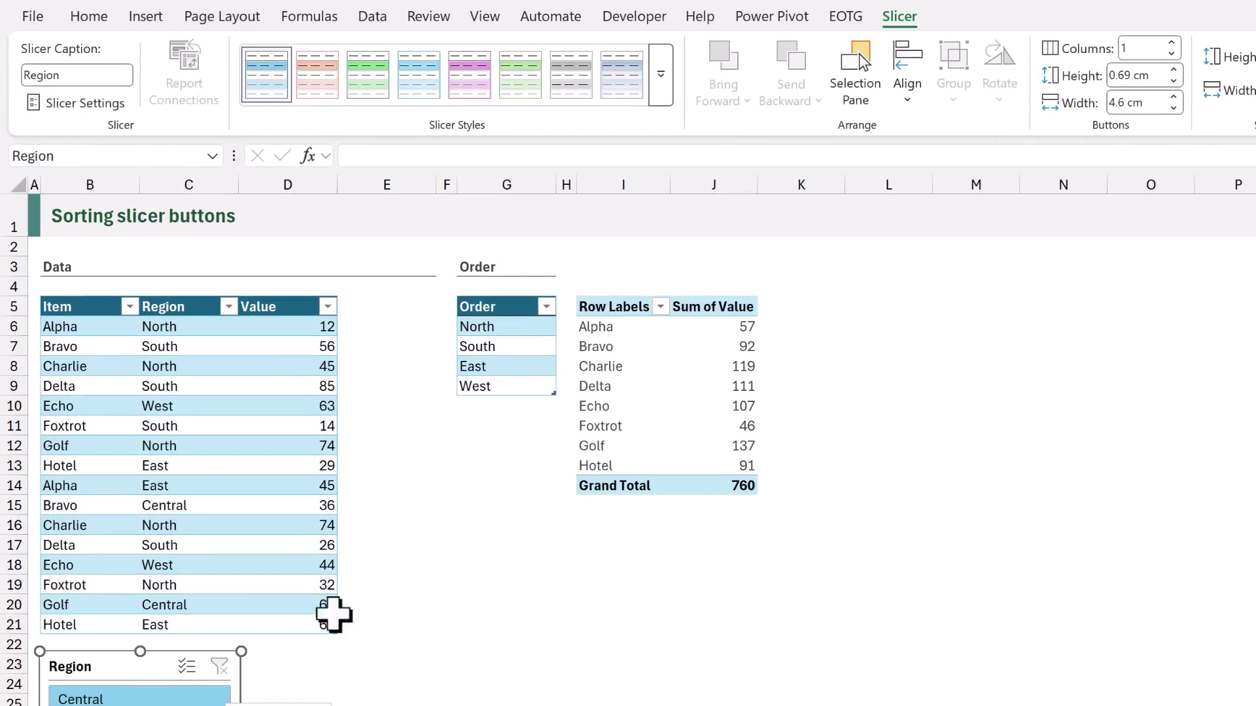
Step: Insert a Region slicer for the PivotTable and place it below the PivotTable
click(727, 332)
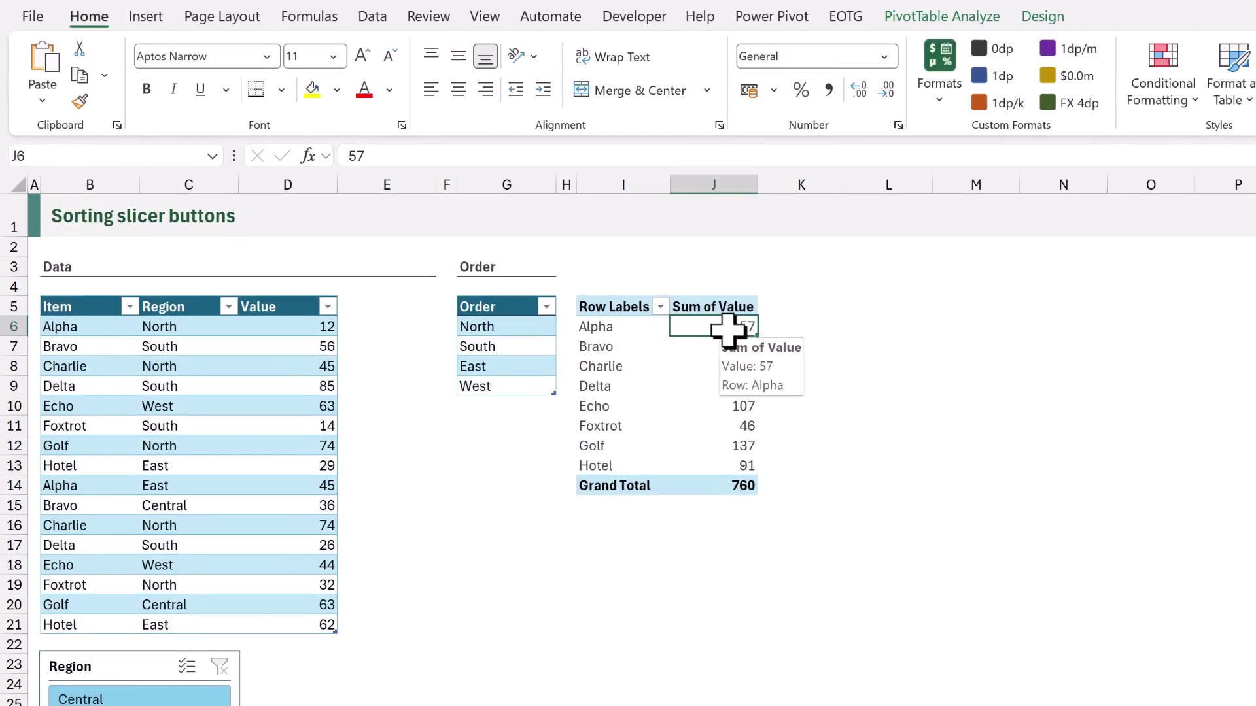
click(154, 19)
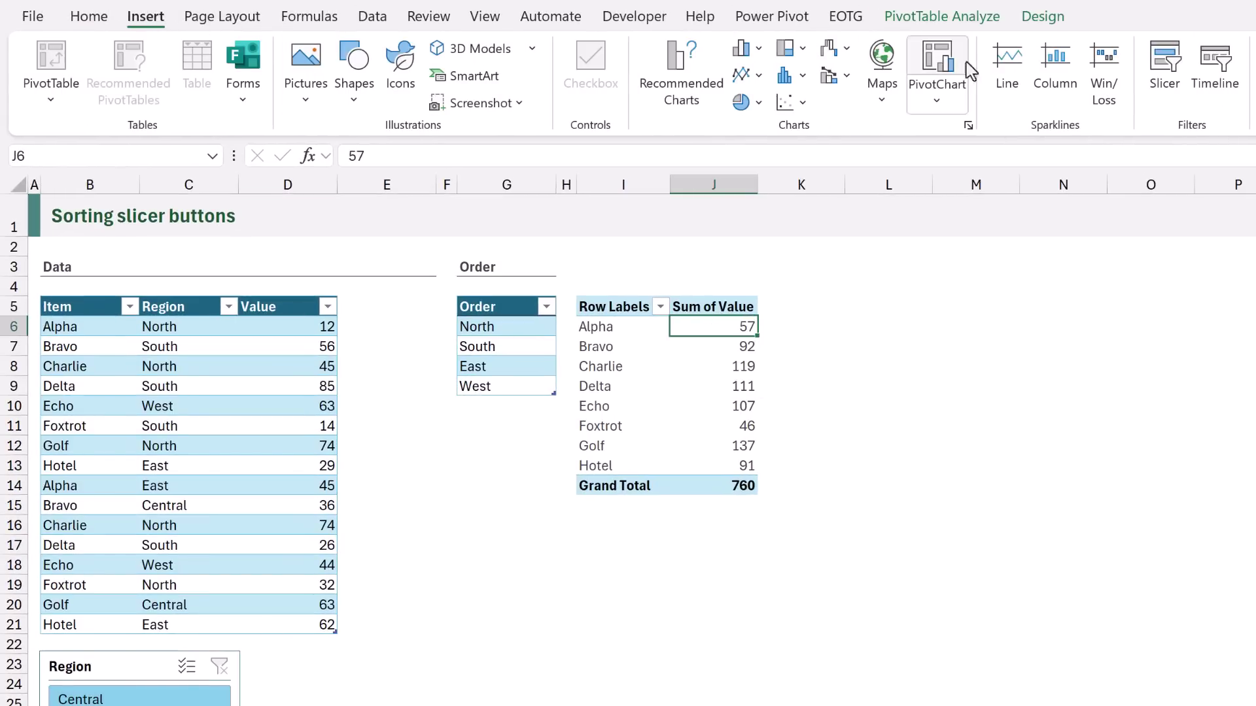
click(1166, 85)
click(907, 482)
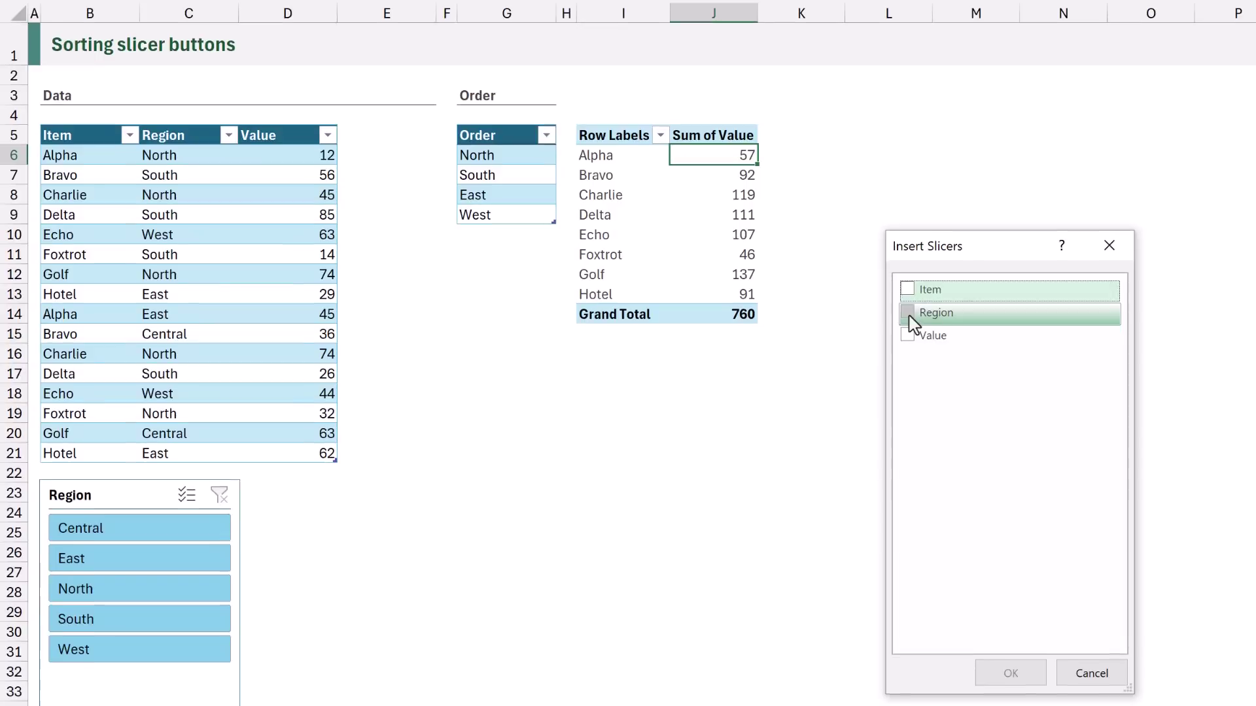
click(1011, 672)
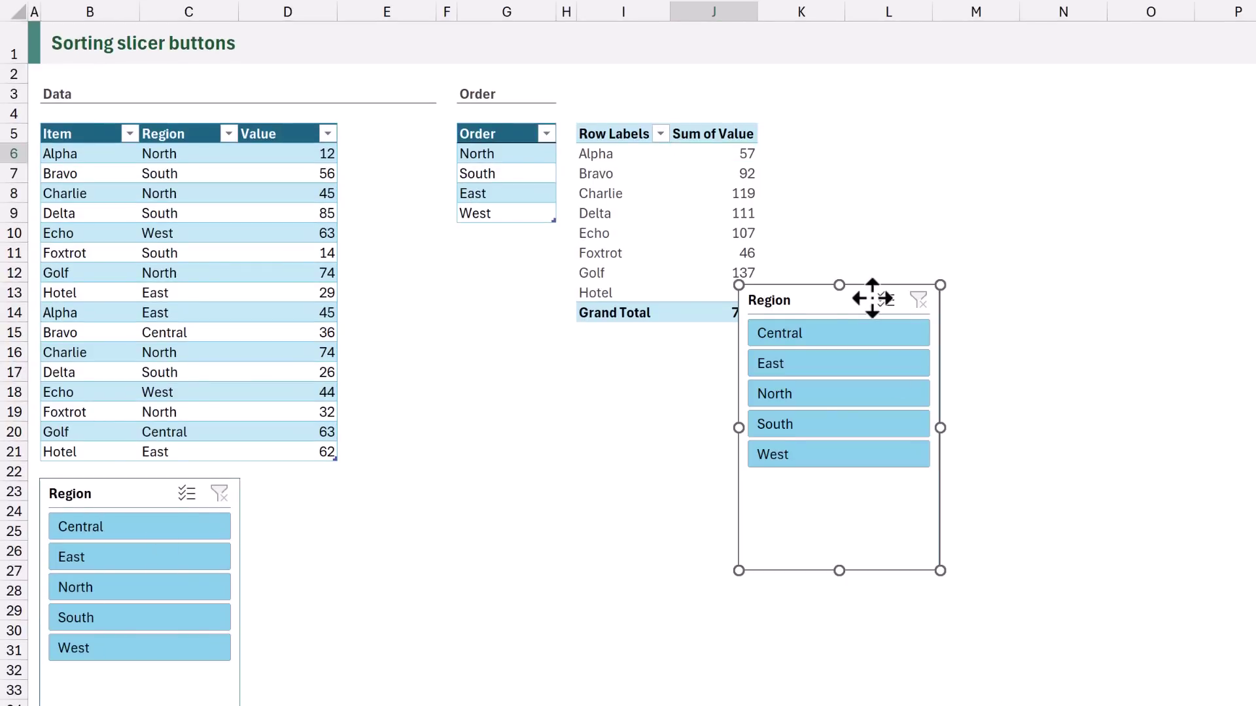
drag(872, 298, 709, 355)
Step: Test the PivotTable's slicer by filtering to Central, North and South, and clear the filter
click(671, 400)
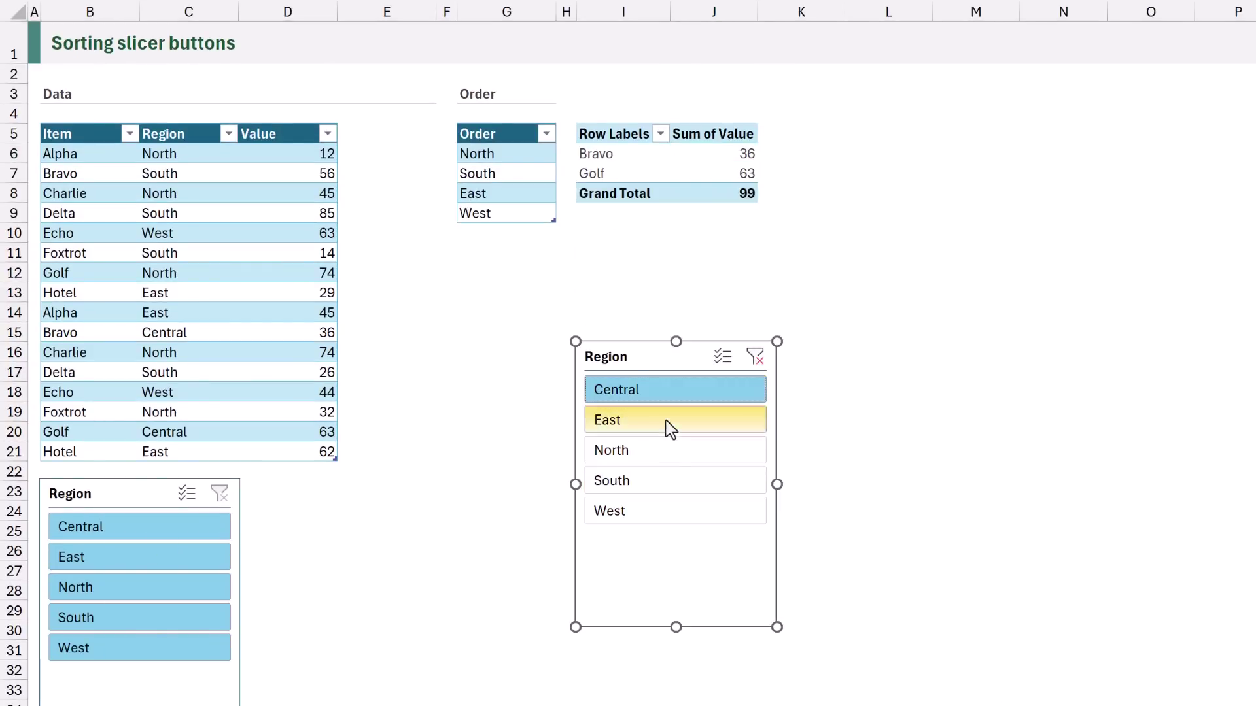
click(673, 453)
click(681, 482)
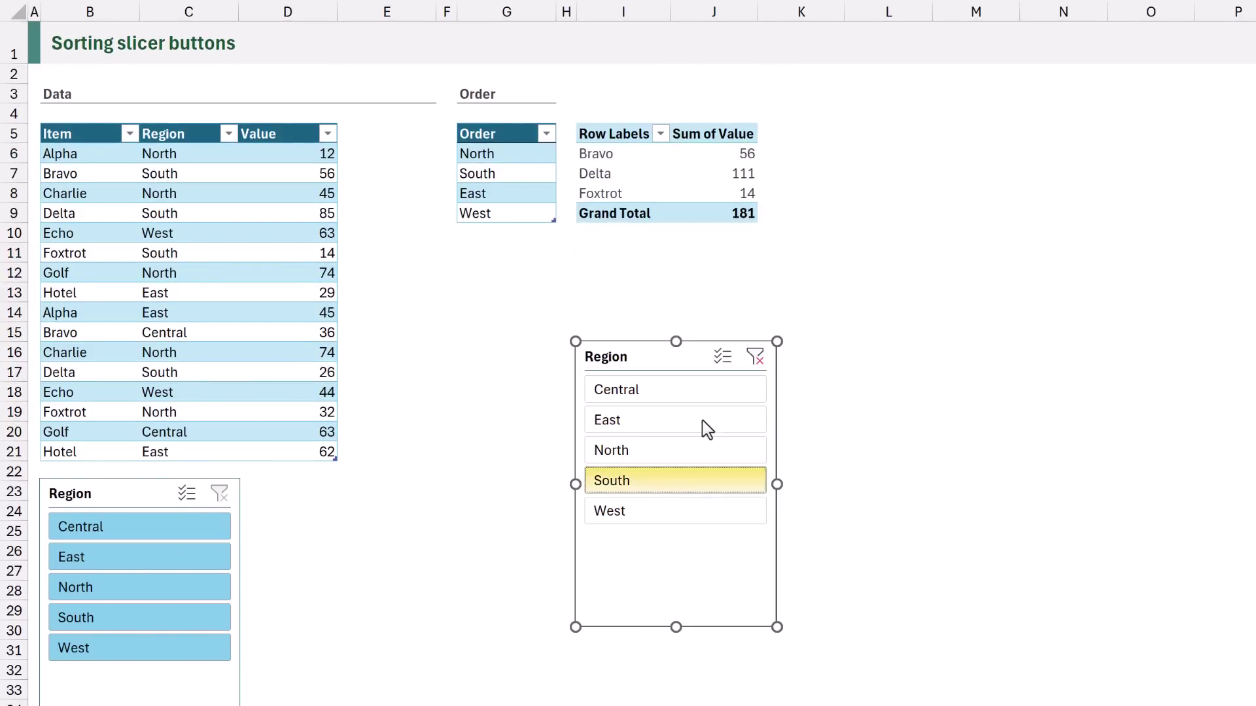
click(757, 358)
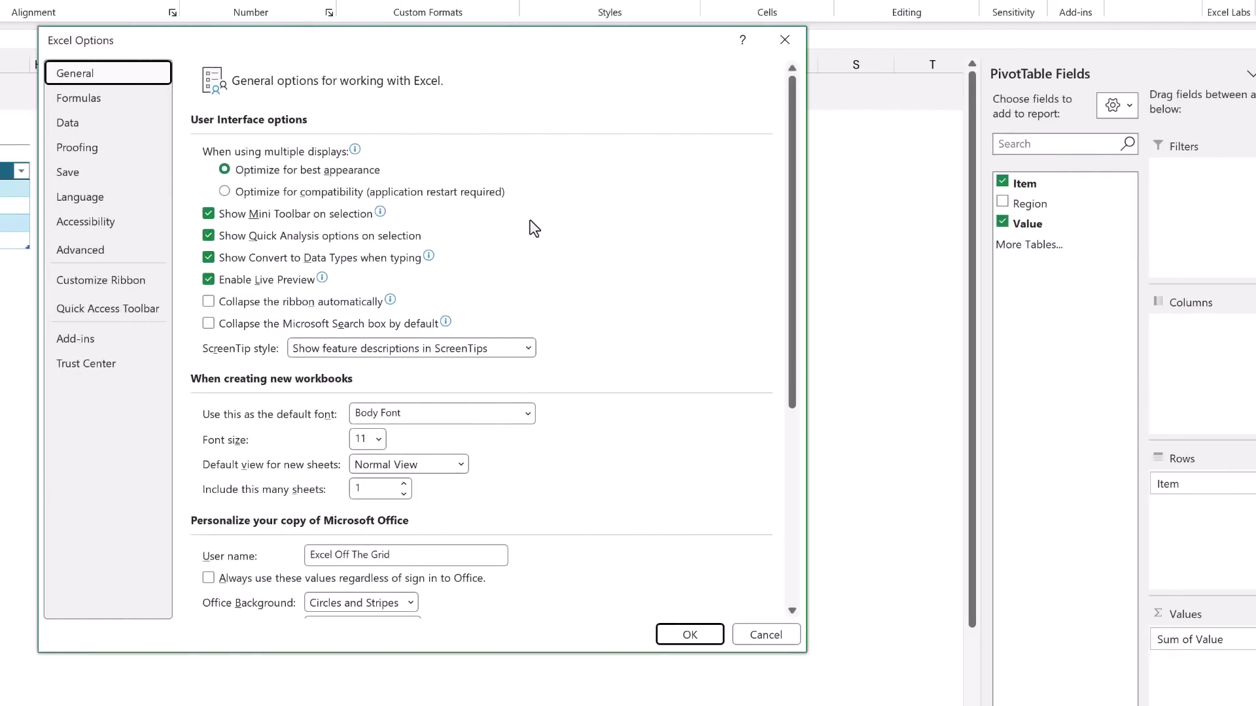
Step: Add a custom list with the entries North, South, East, West, Central in the advanced Excel options
click(124, 255)
drag(794, 167, 757, 580)
click(486, 416)
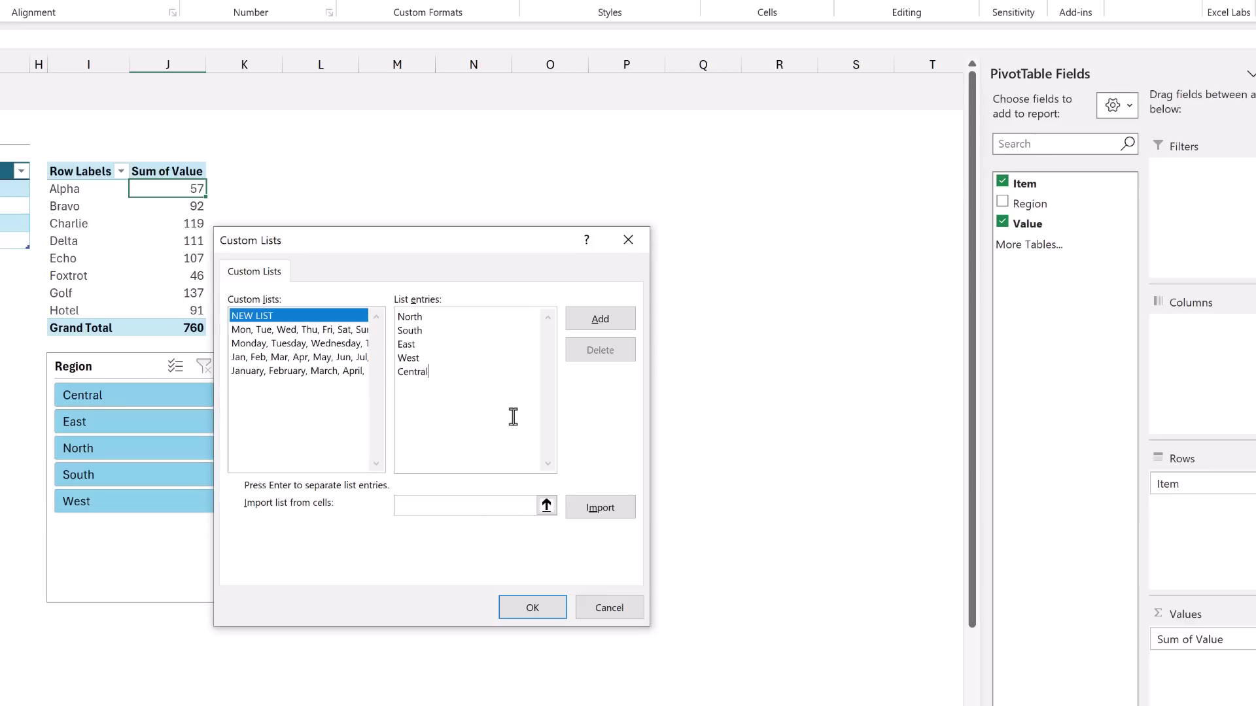
click(597, 320)
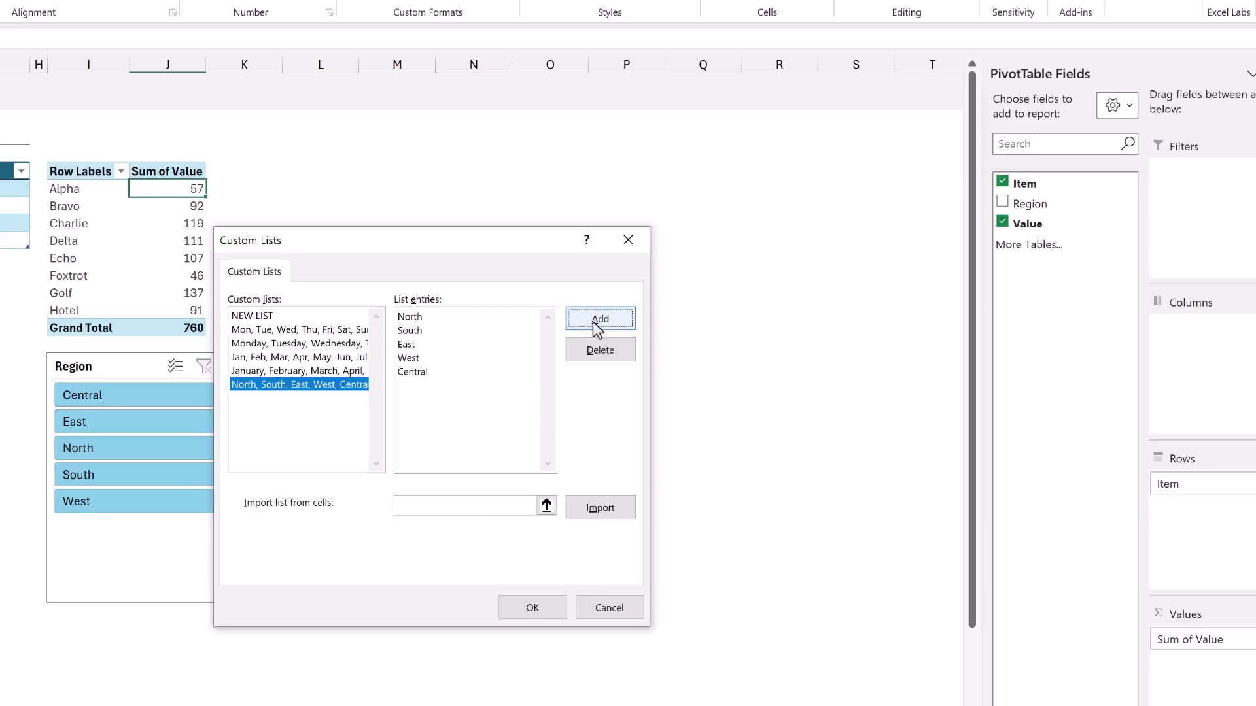
click(532, 609)
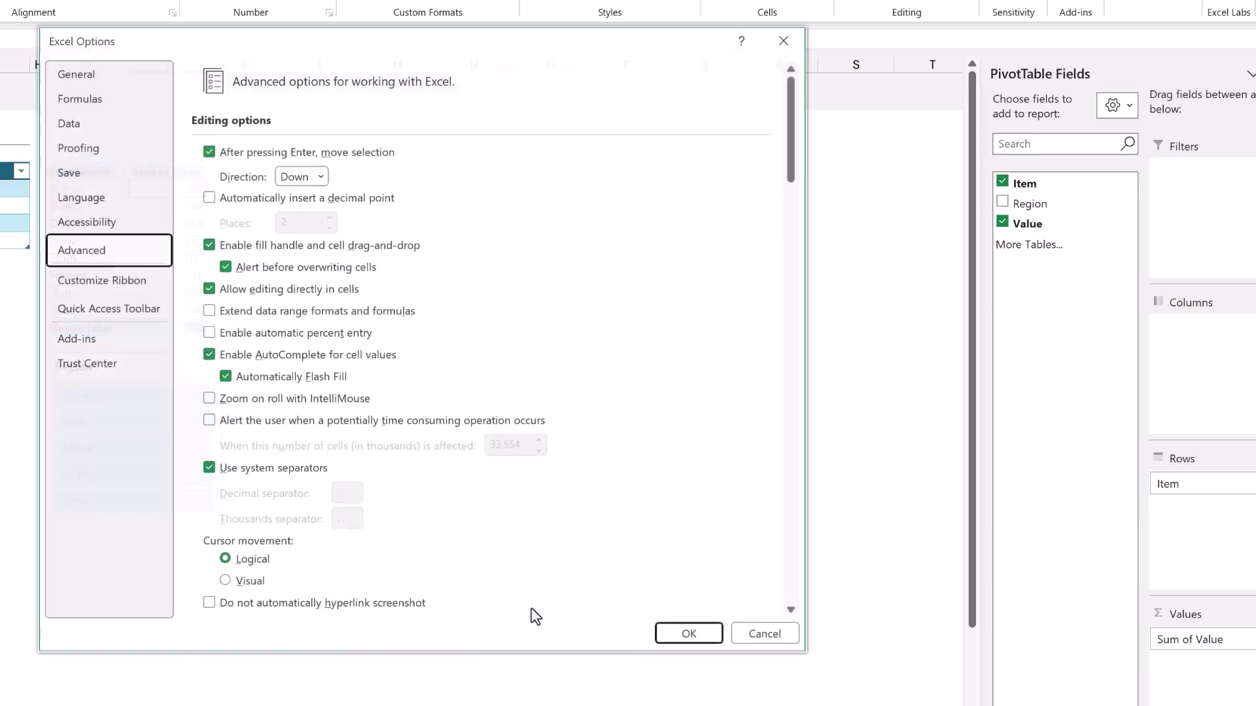
click(686, 634)
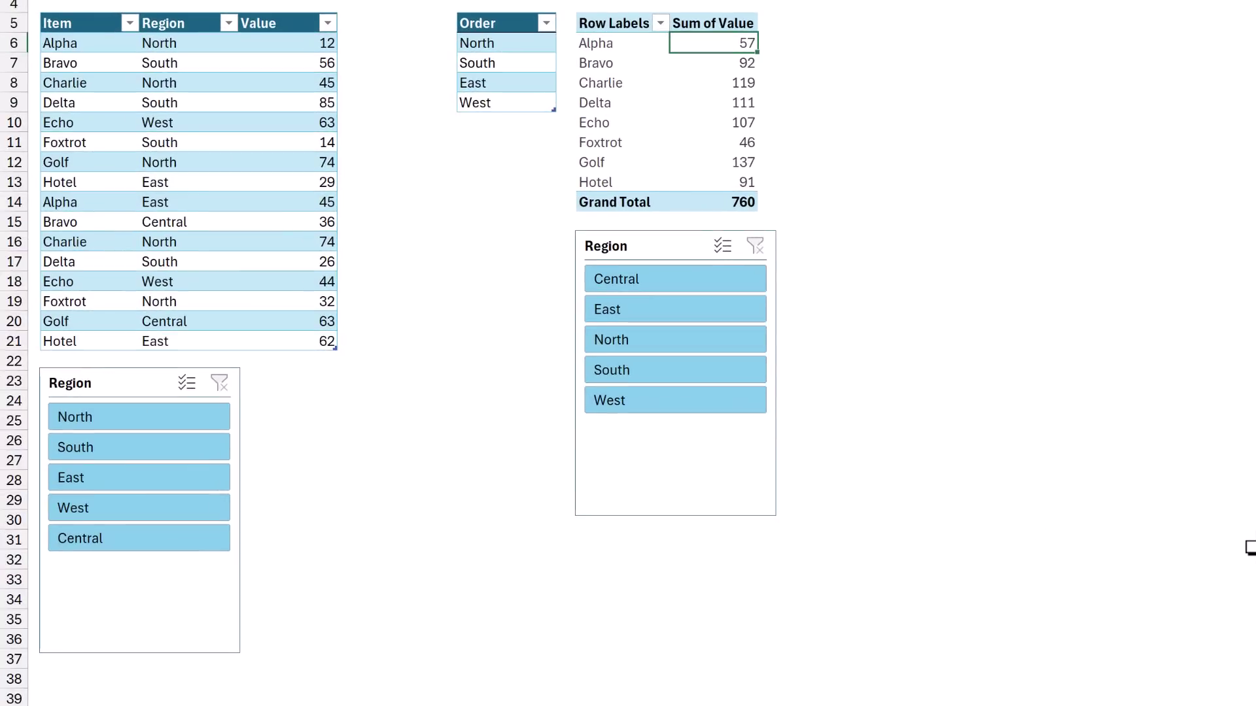
Step: Check that the PivotTable slicer's settings use custom lists when sorting, and refresh all data
right_click(676, 471)
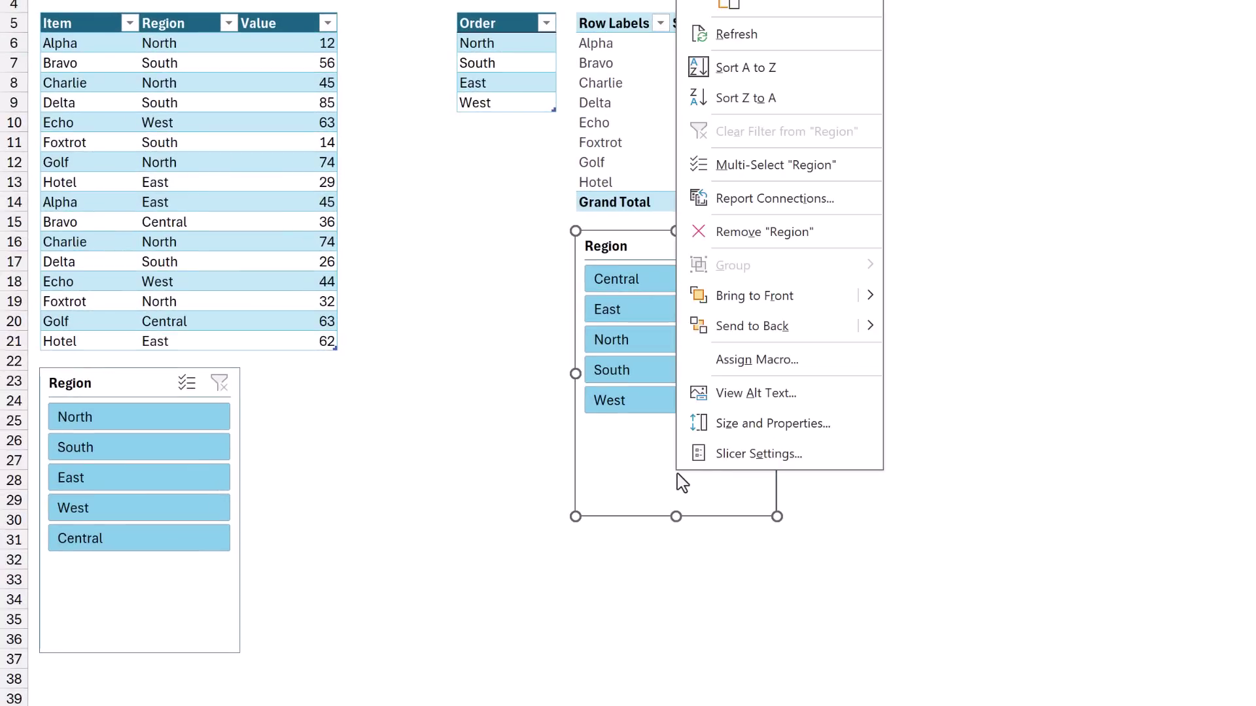
click(734, 452)
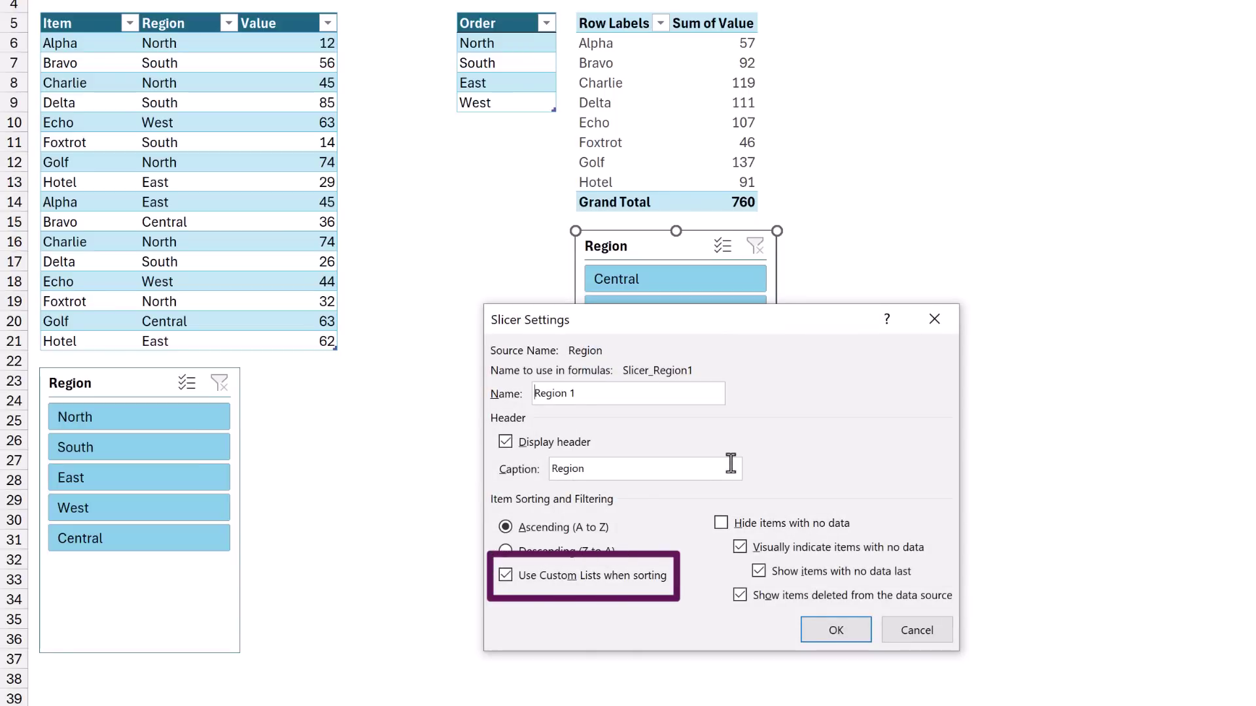
click(837, 630)
click(373, 15)
click(394, 59)
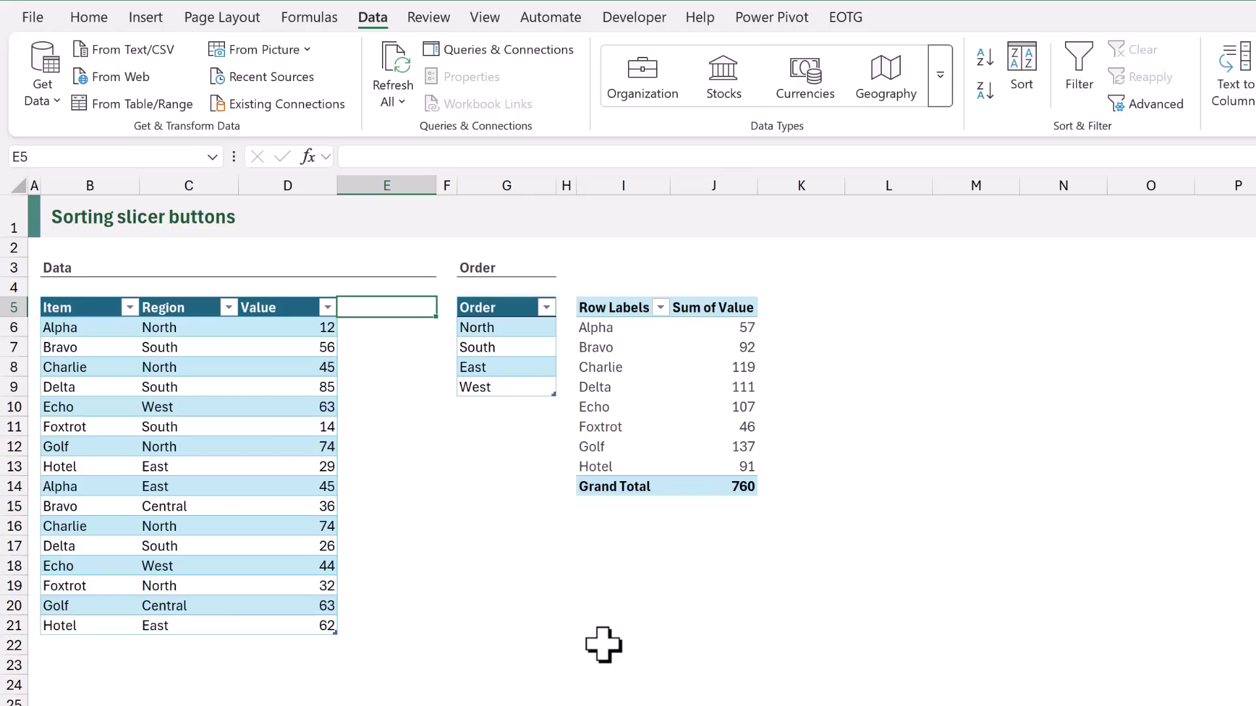
text(Region Sorted)
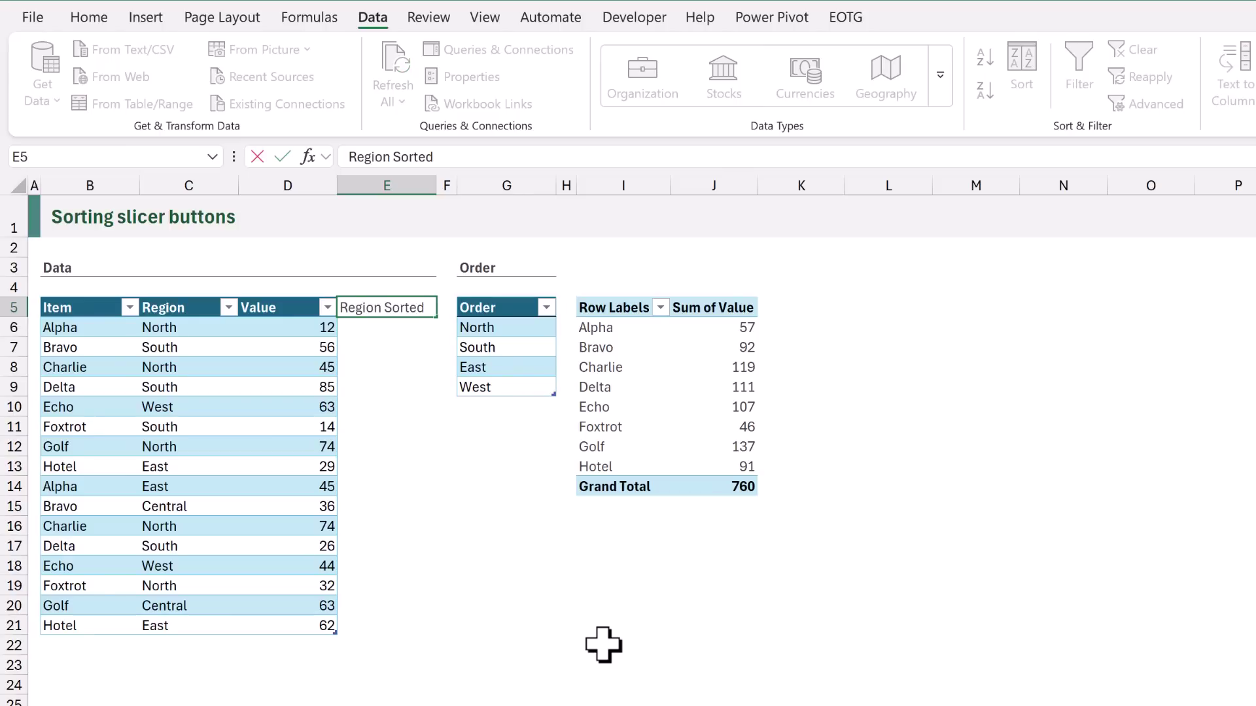
key(Return)
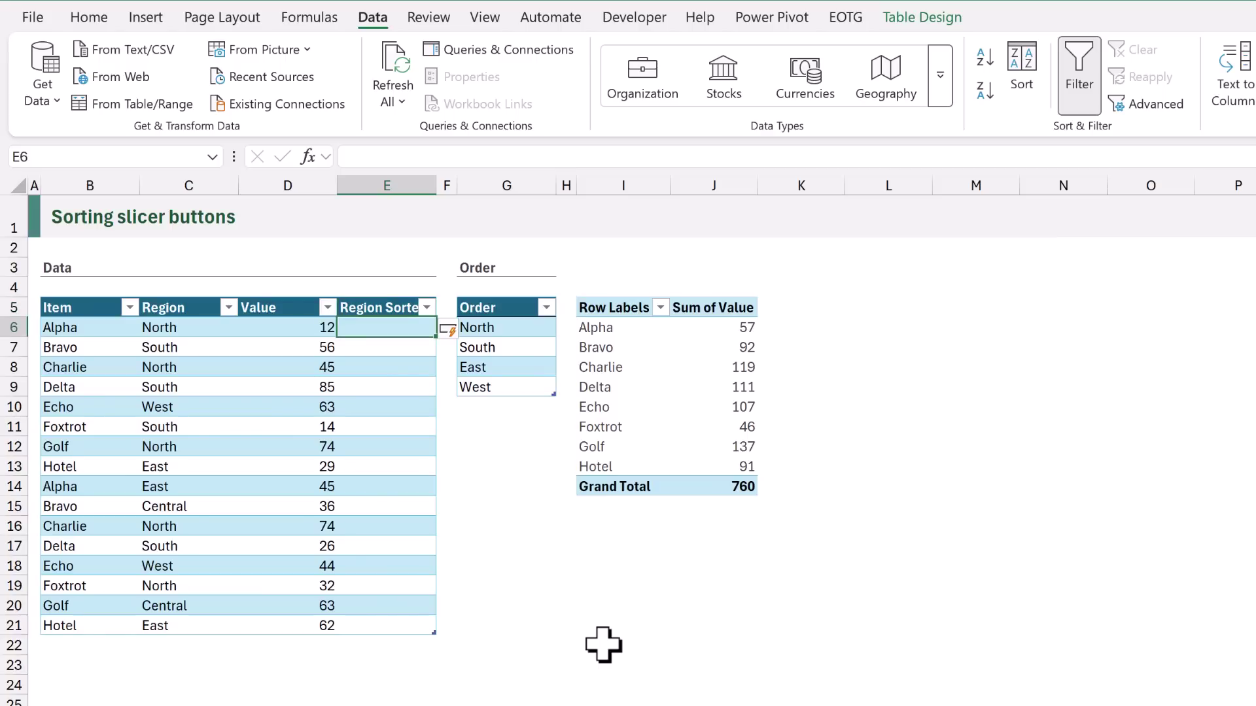
text(=XM)
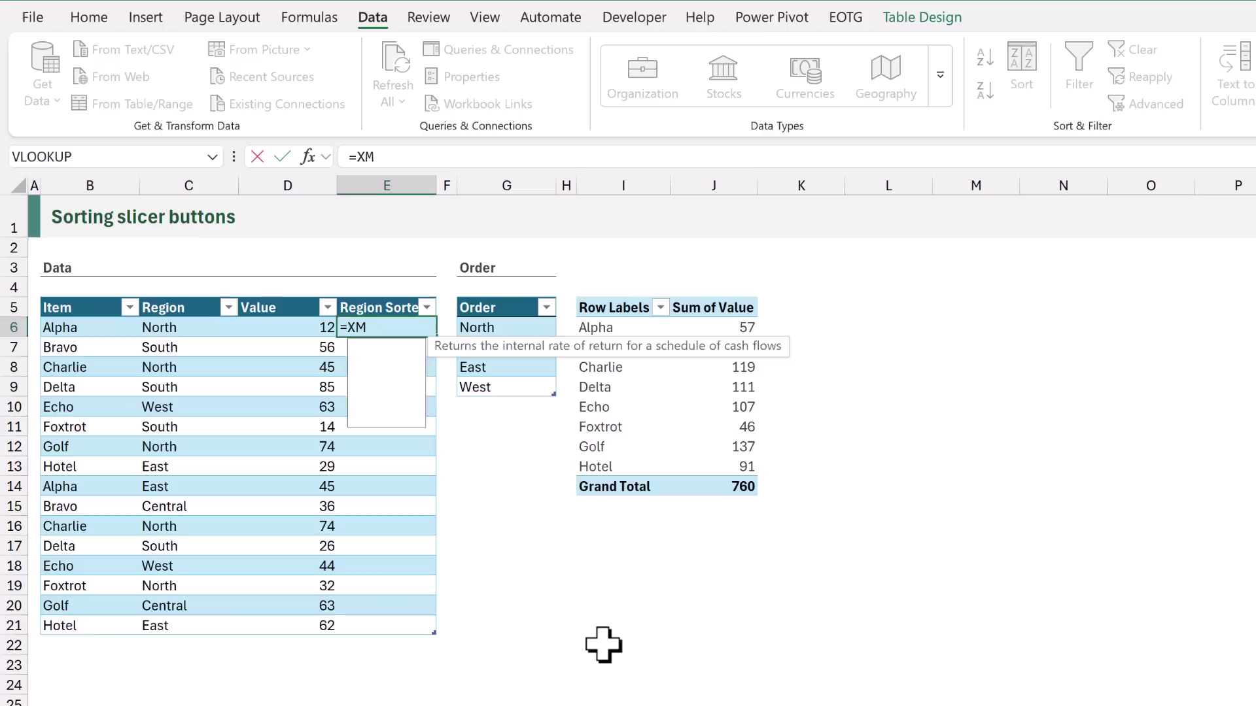
text(ATCH([@Region])
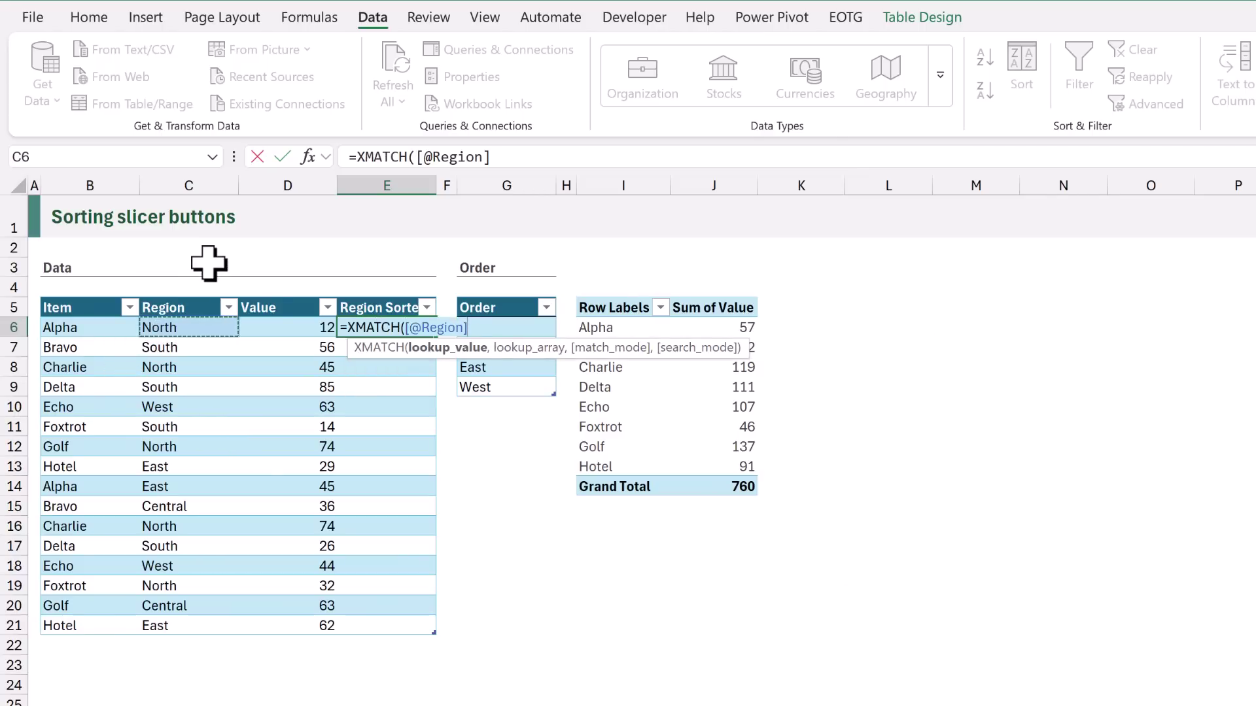
text(,)
click(501, 297)
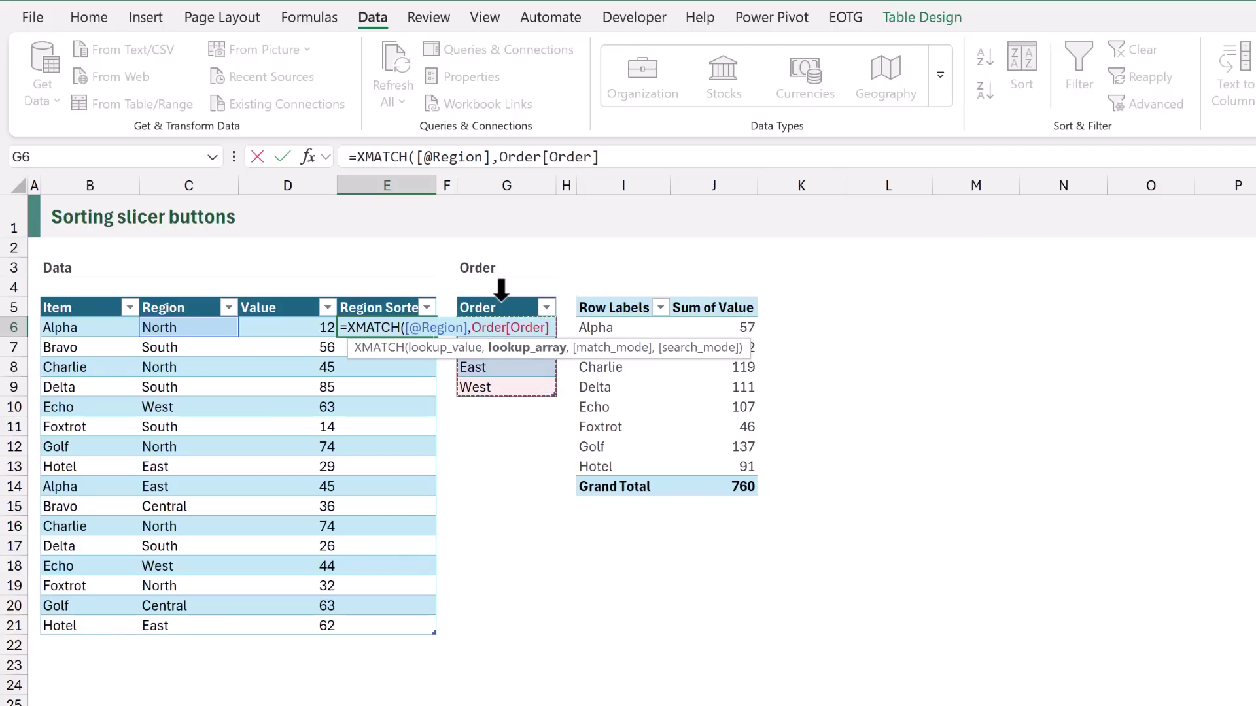
text())
key(ctrl+Return)
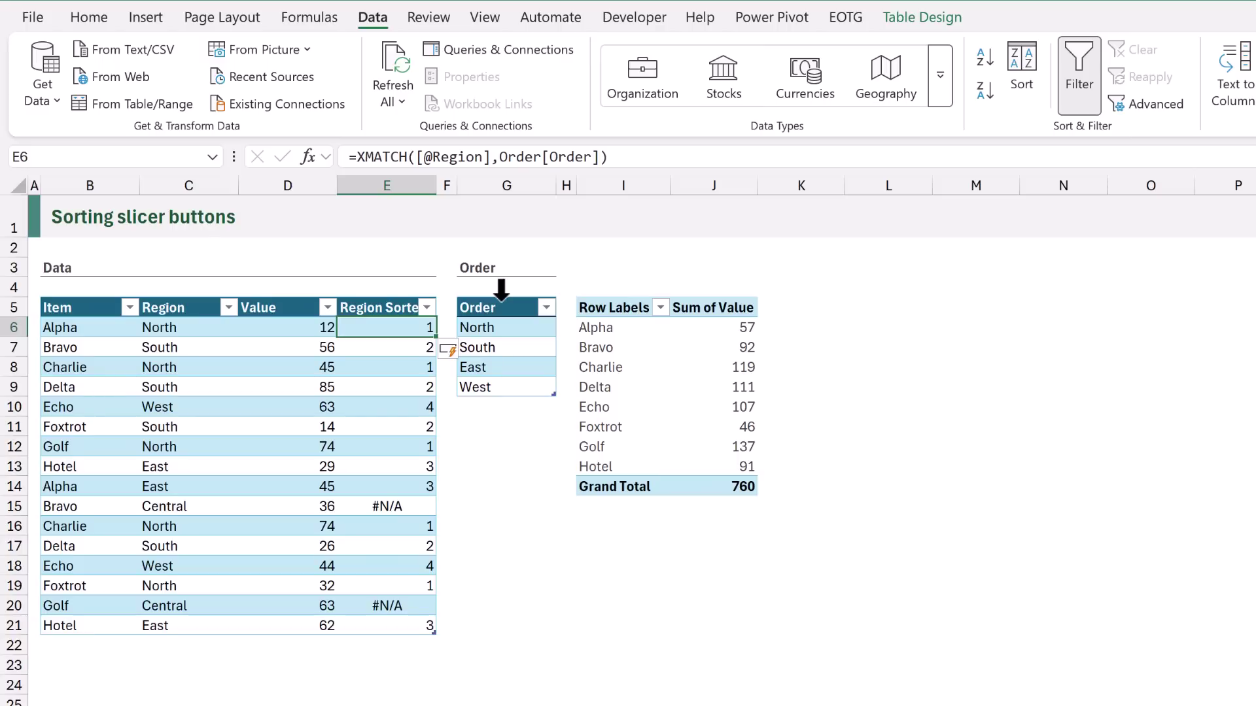
key(F2)
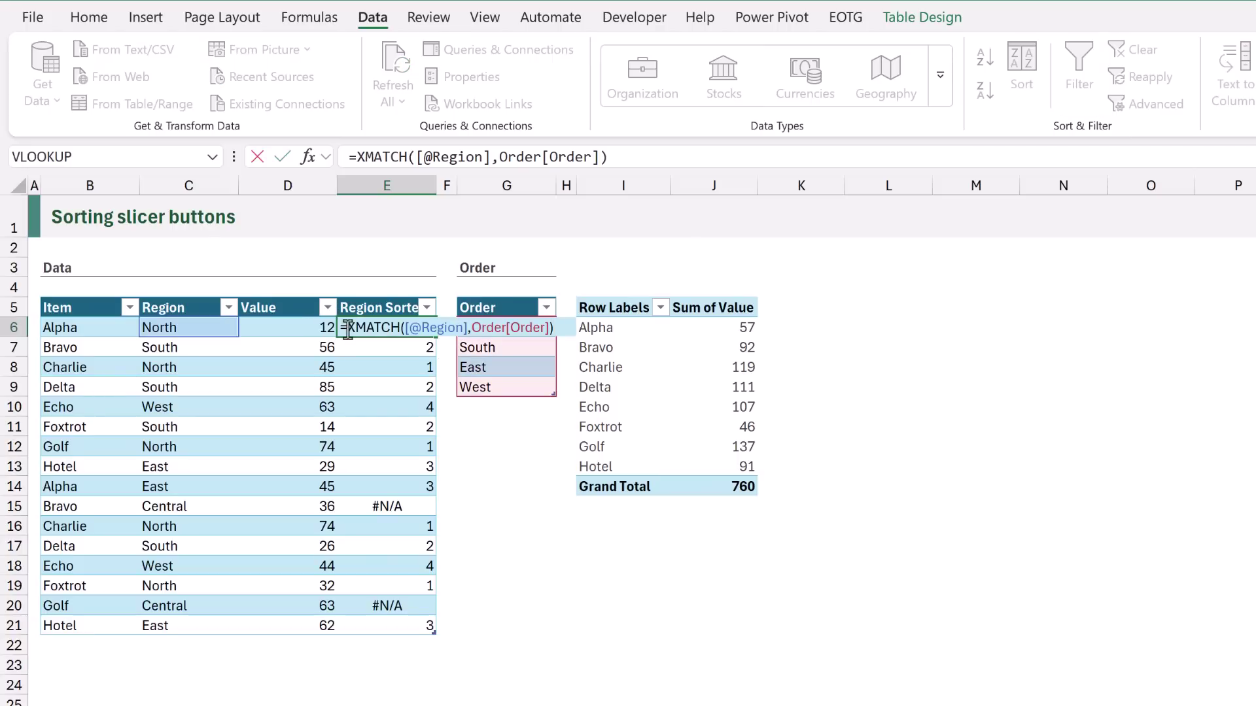
text(ROWS()
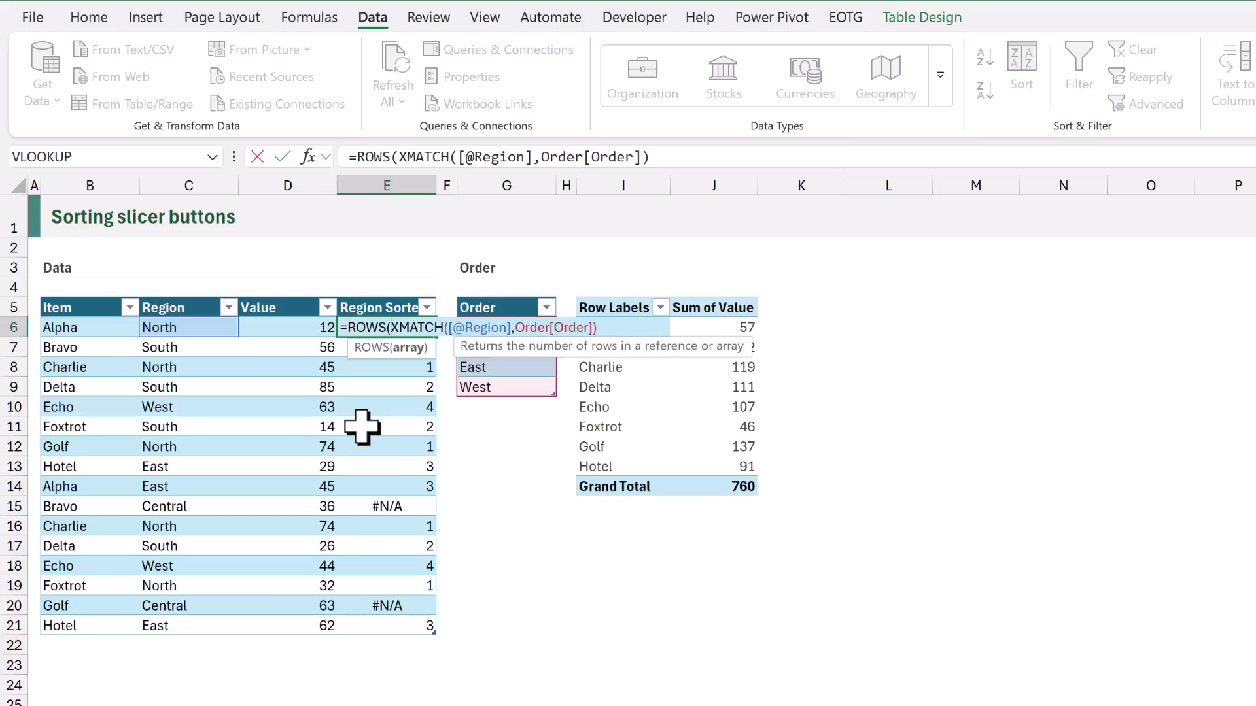
click(510, 293)
text()-)
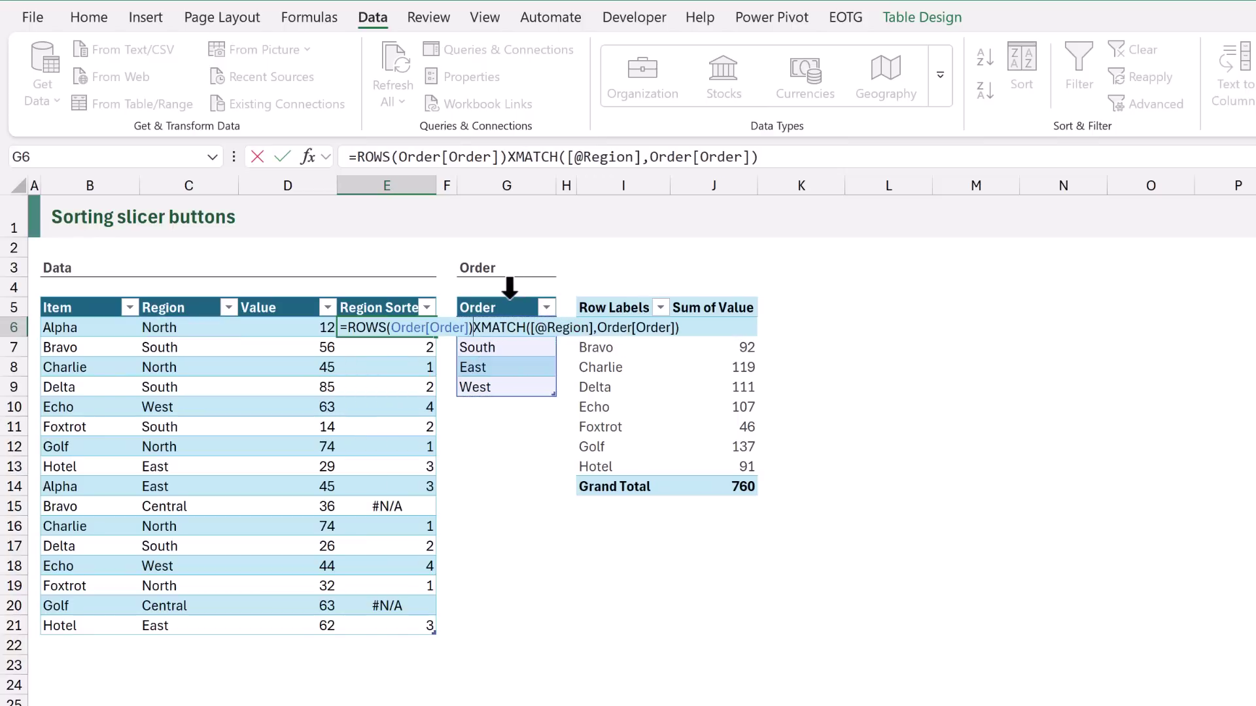
key(ctrl+Return)
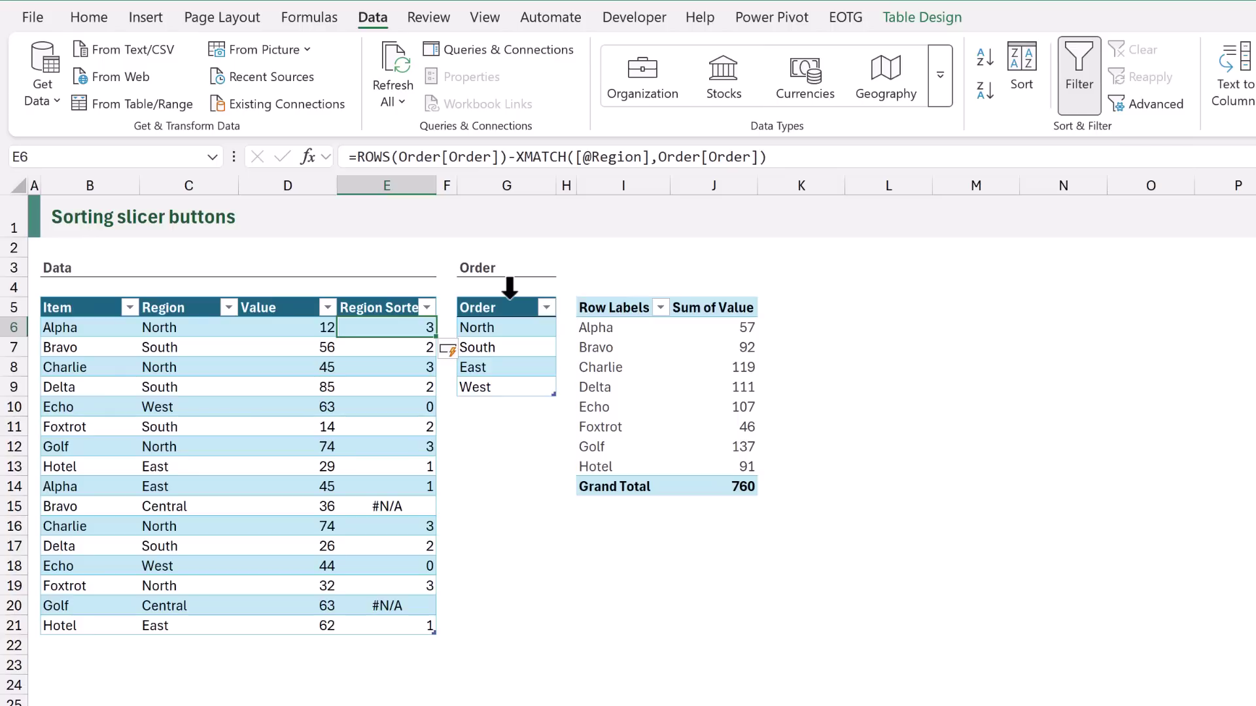
Step: Add 2 to the result of the Region Sorted formula
key(F2)
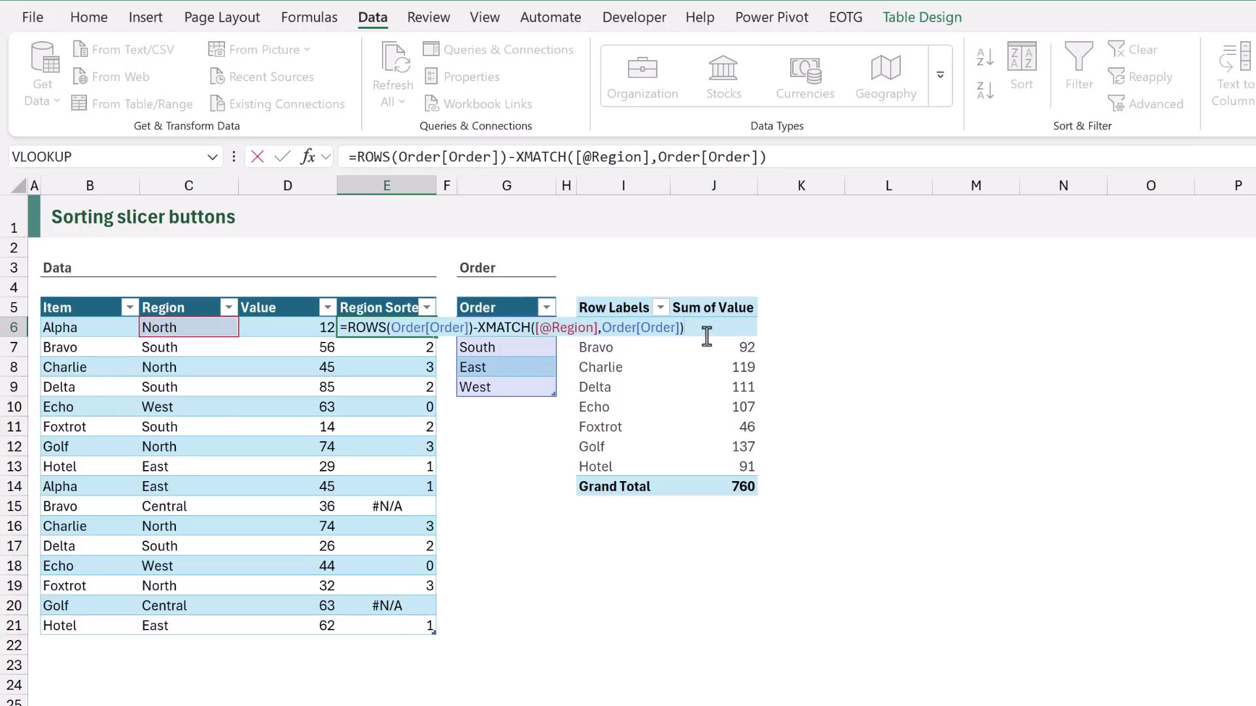
text(+2)
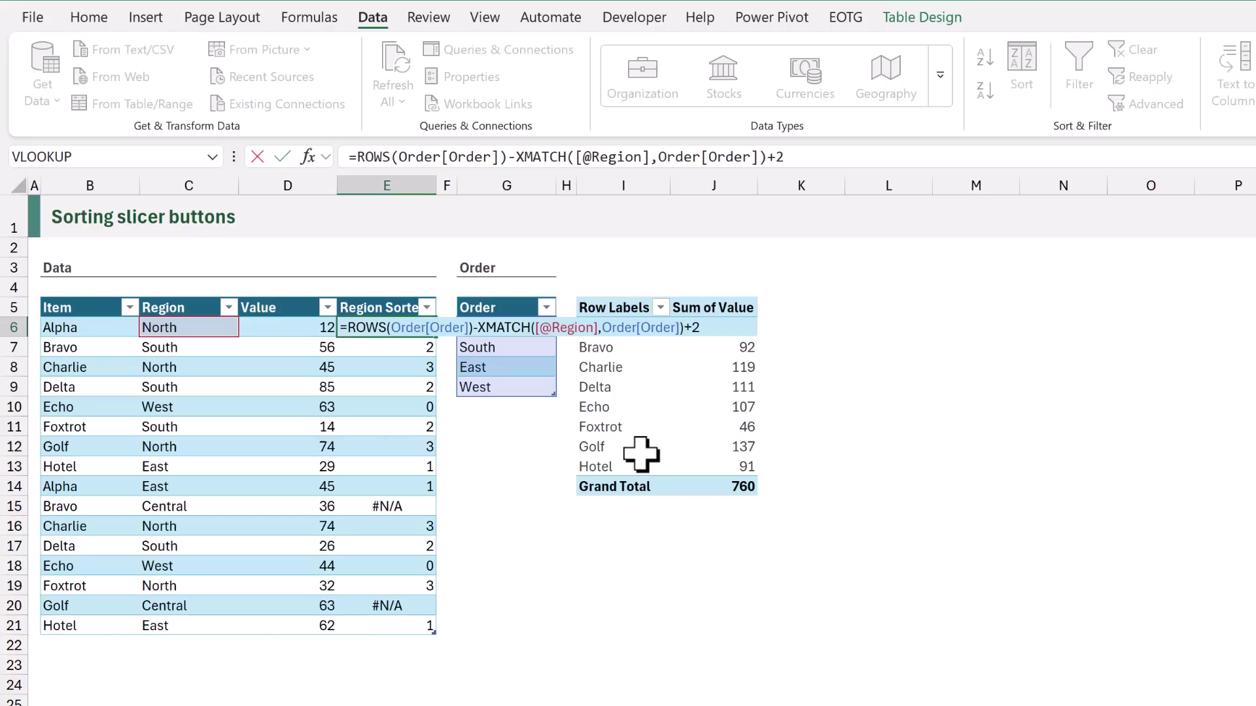
key(ctrl+Return)
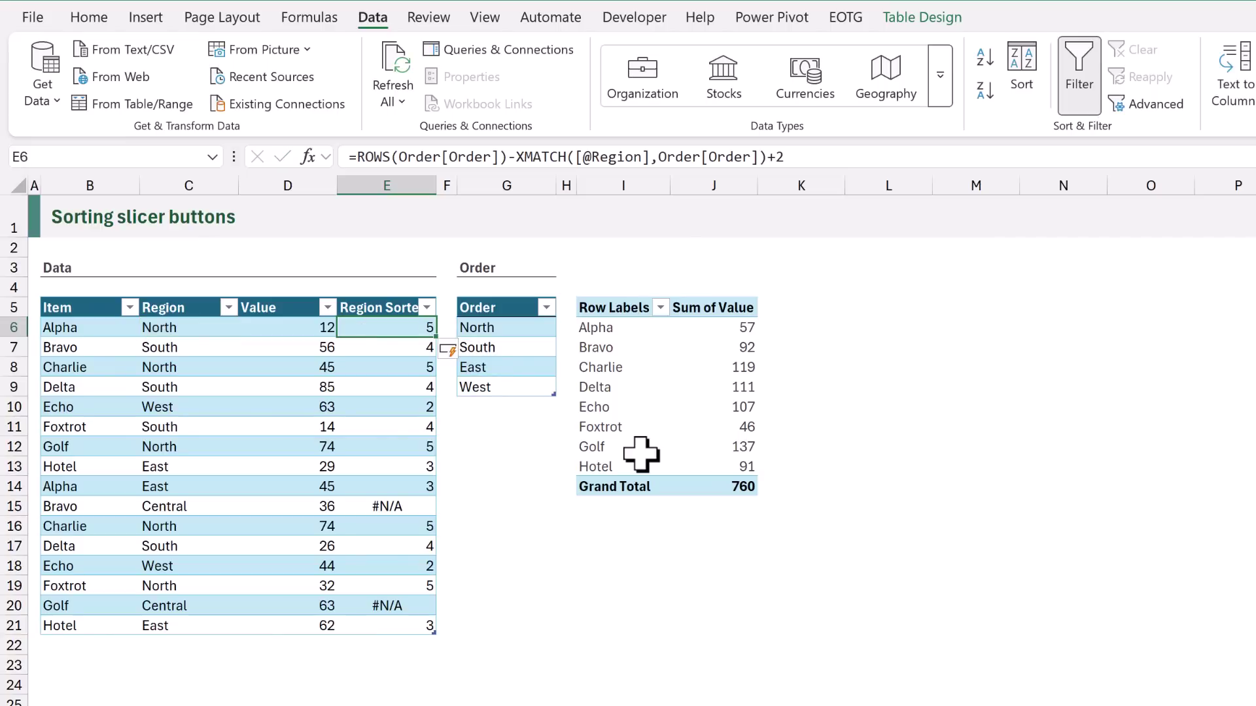
Step: Wrap the Region Sorted formula in IFERROR so that regions missing from the Order table return 1
key(F2)
click(345, 327)
text(IFERROR()
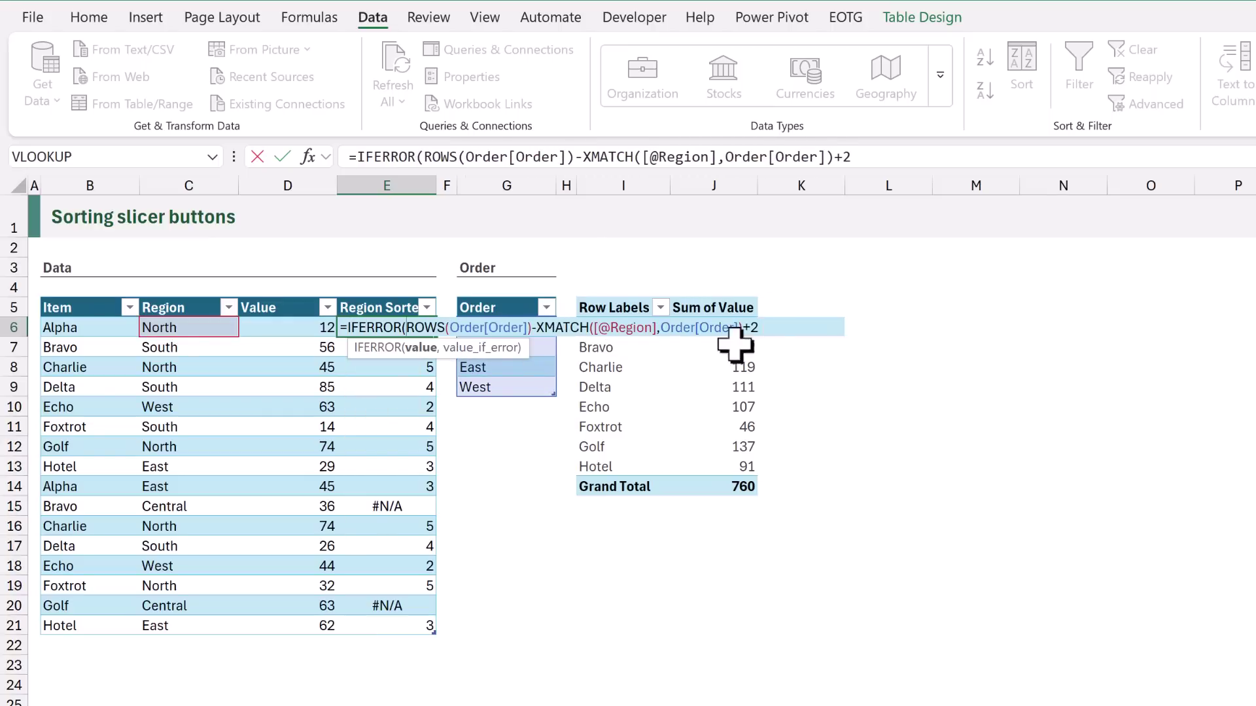
text(,1))
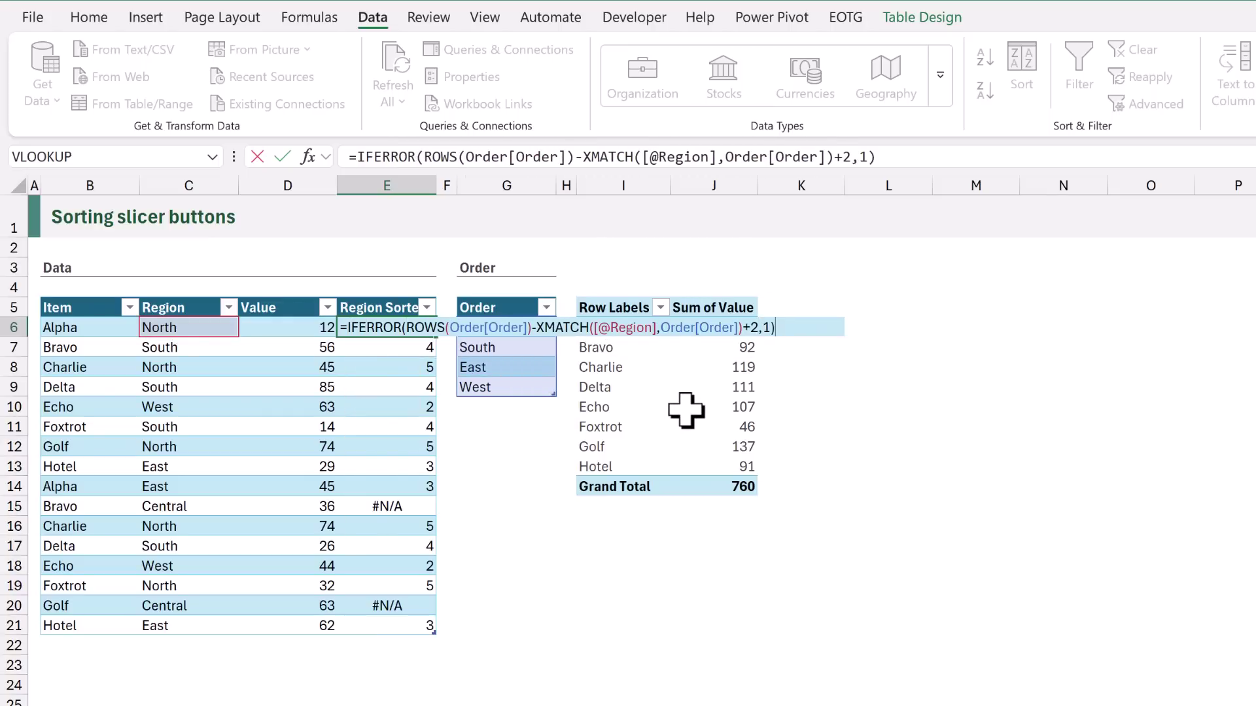
key(ctrl+Return)
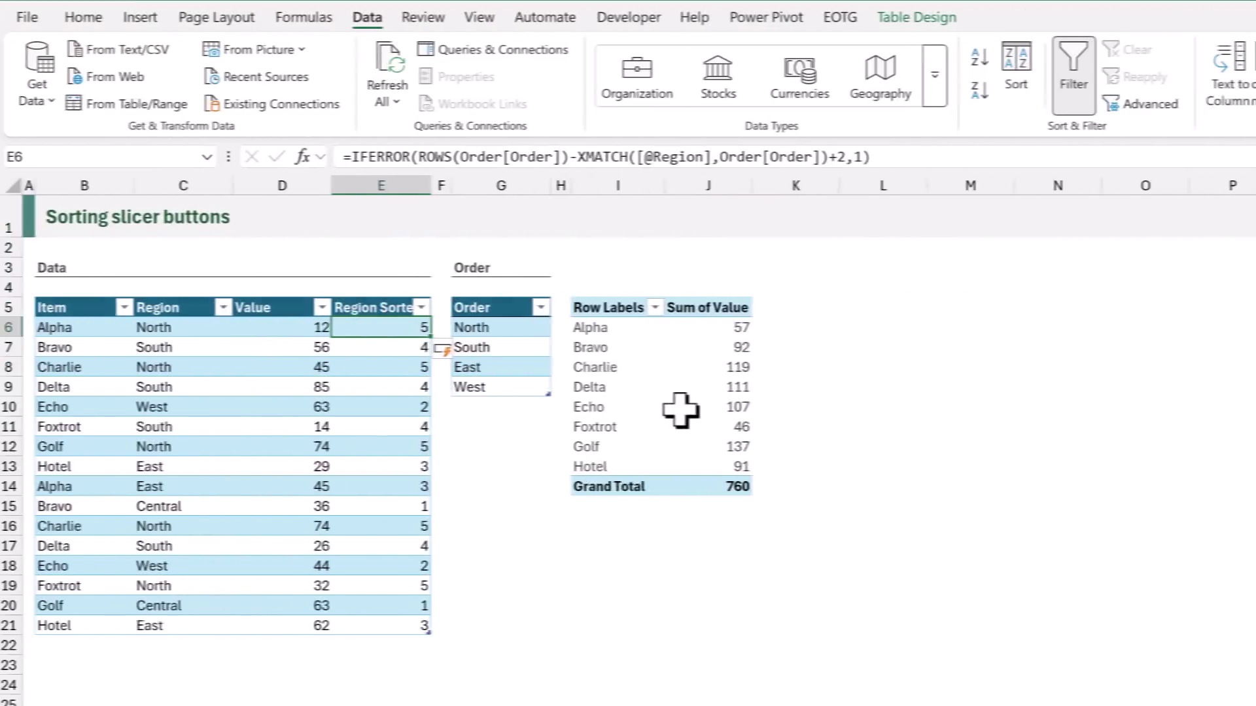
Step: Wrap the Region Sorted formula in REPT so that it repeats UNICHAR(8203) by the number from the IFERROR expression
double_click(389, 329)
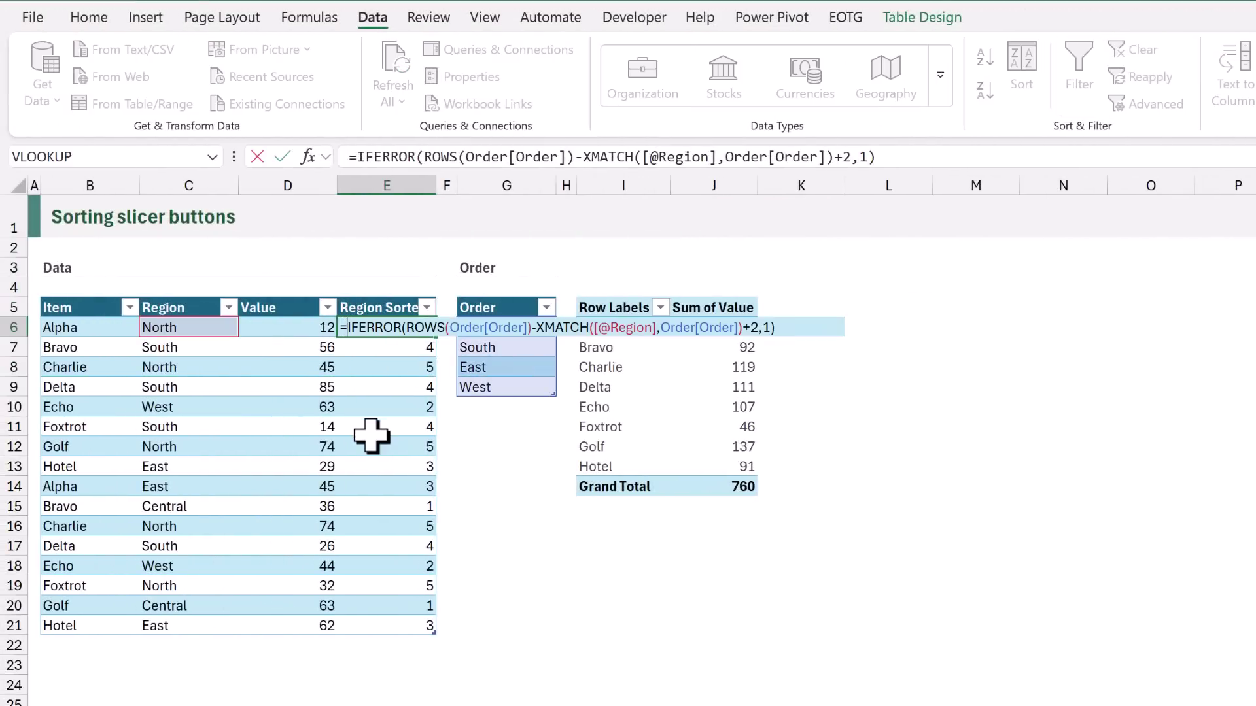
text(REPT()
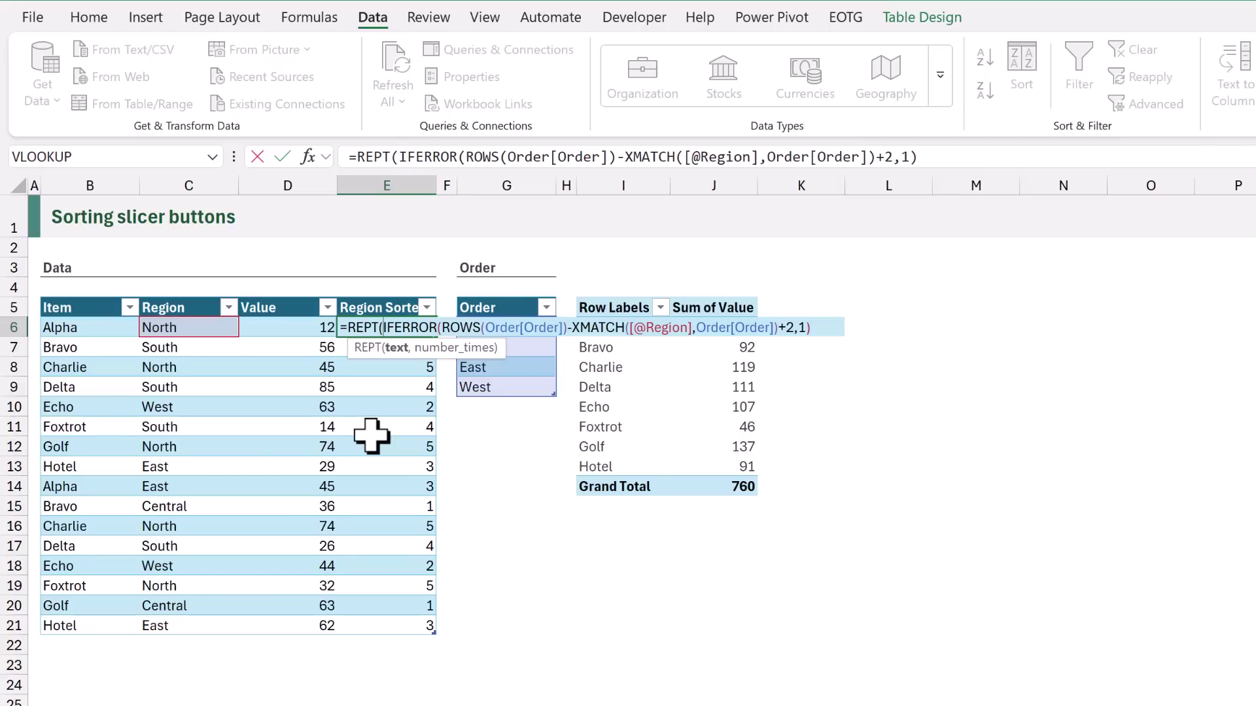
text(UNICHAR()
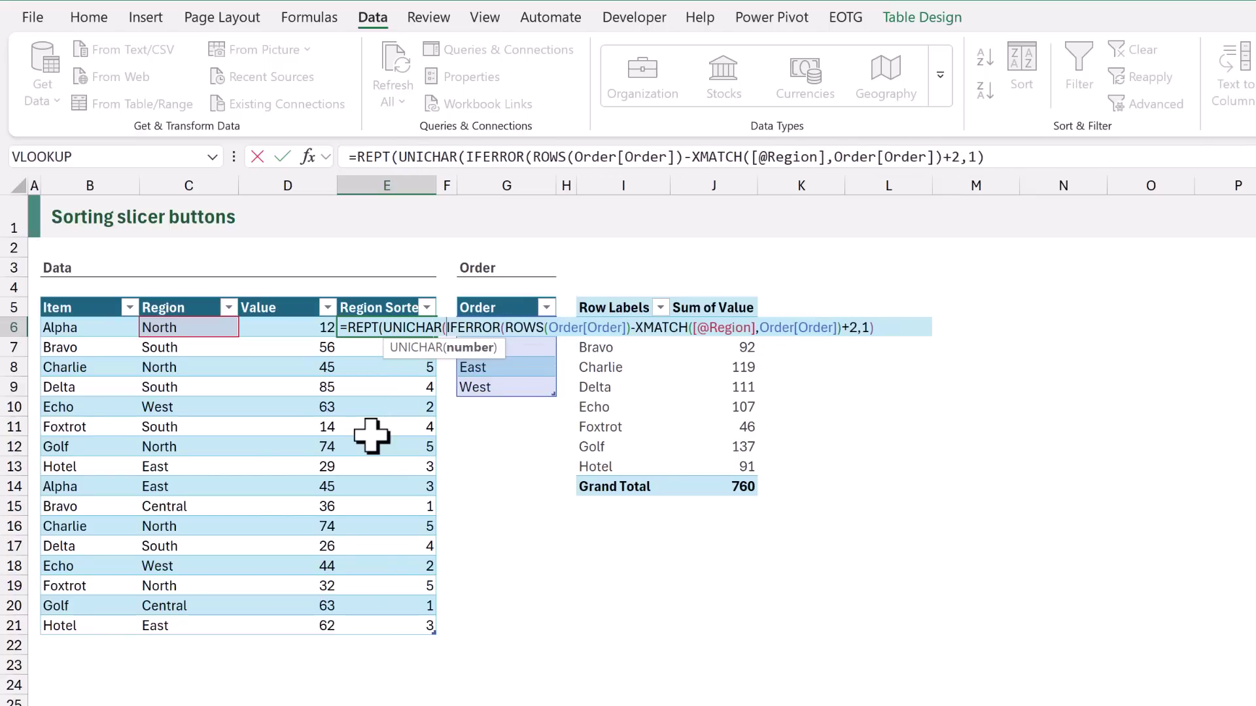
text(8203)
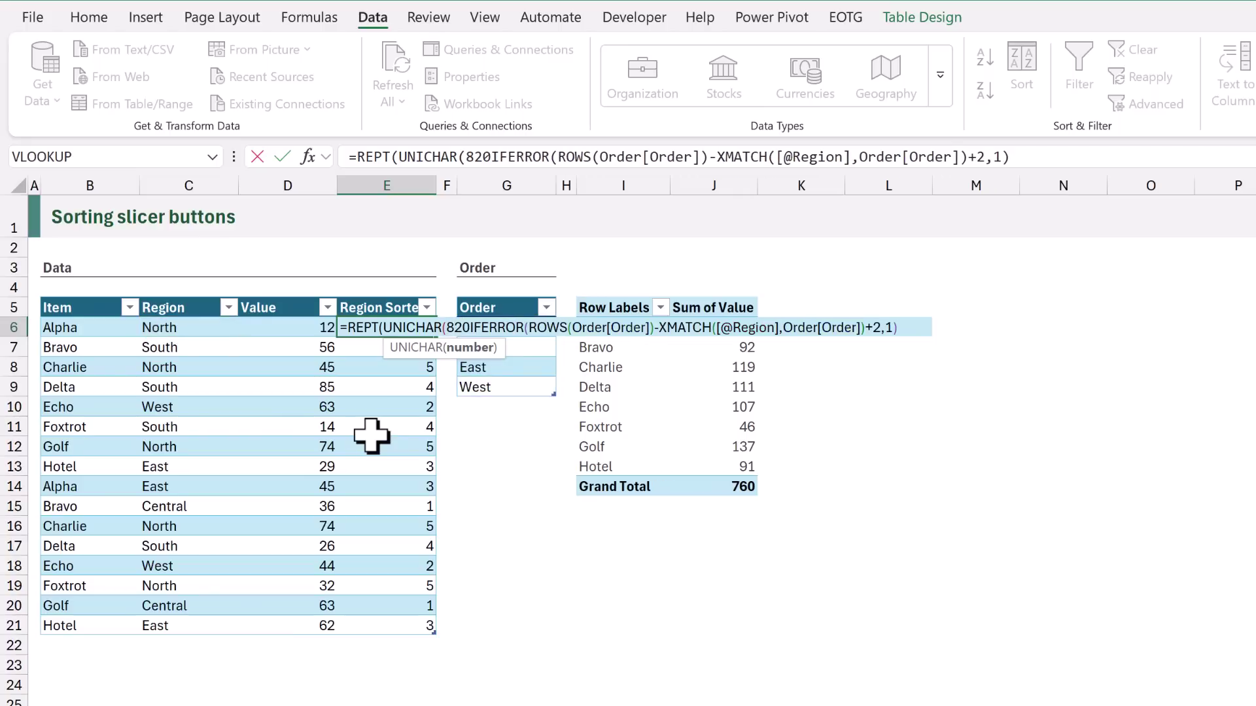
text())
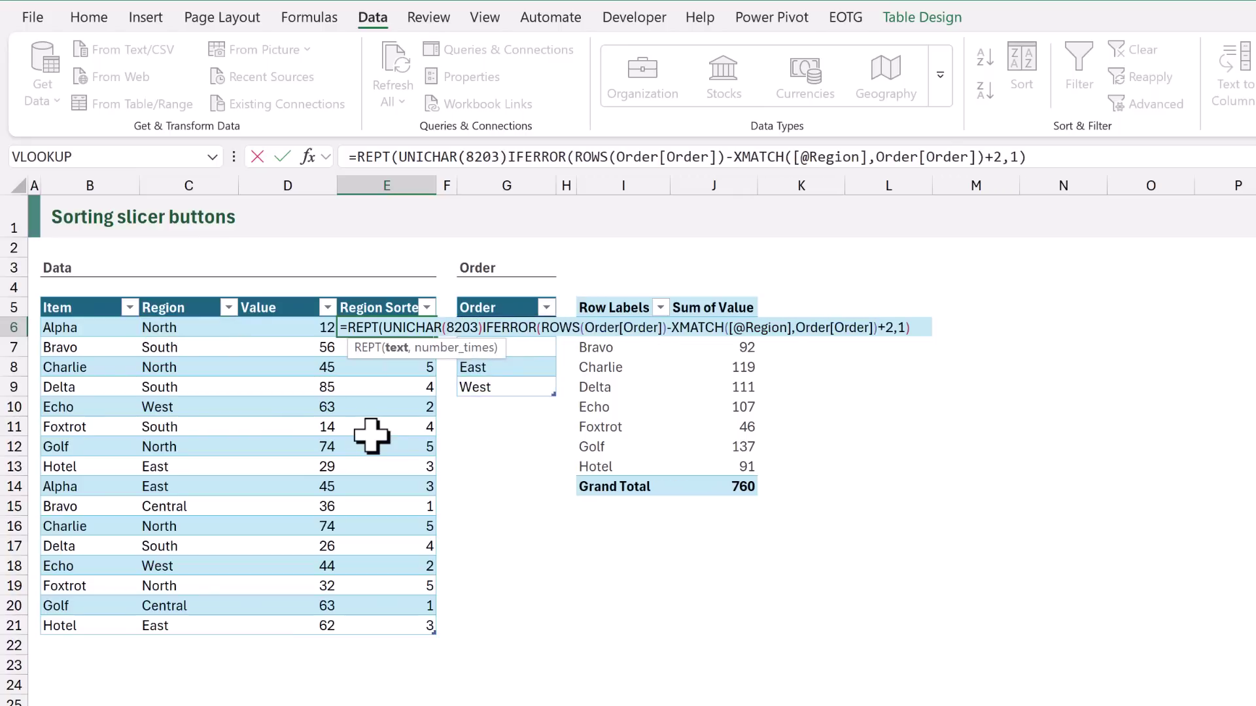
text(,)
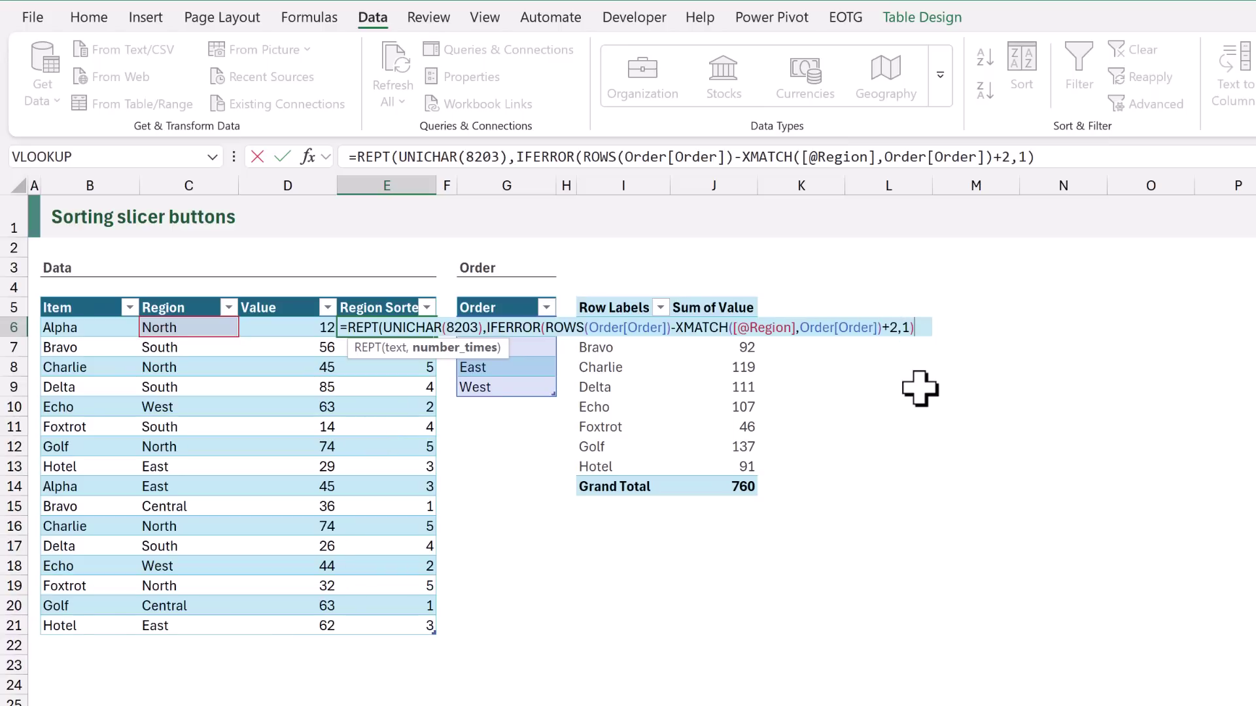
text())
key(ctrl+Return)
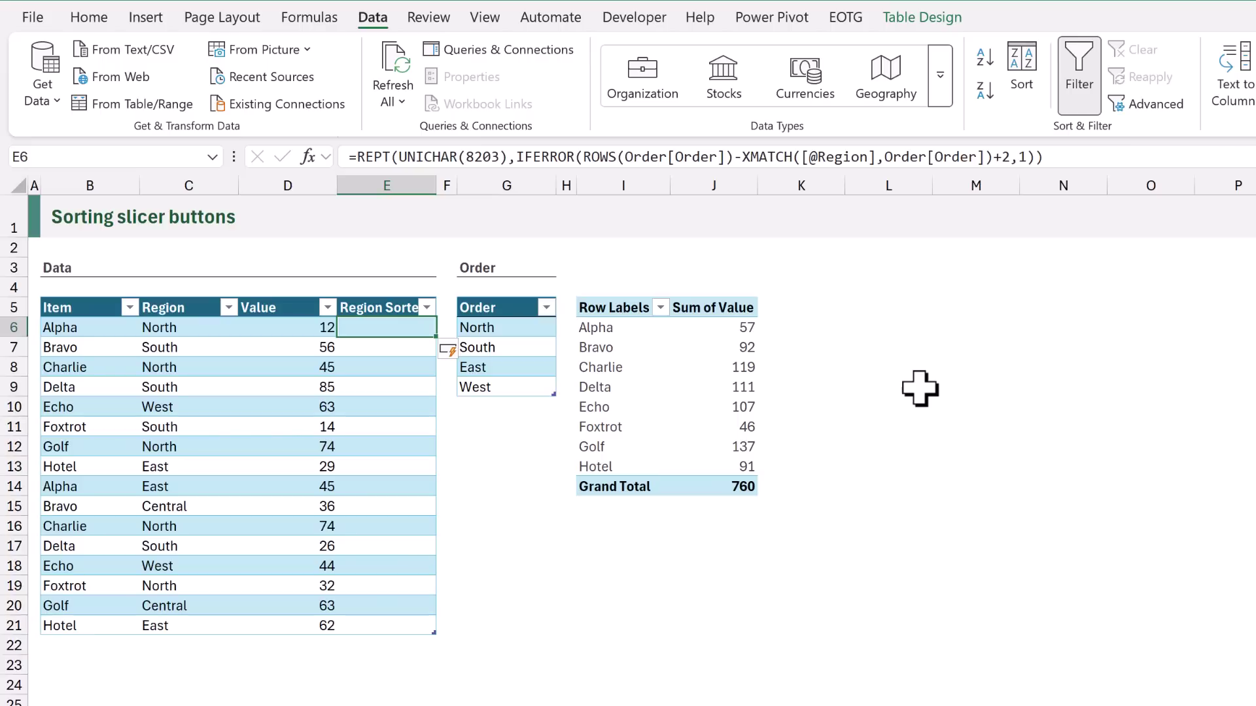
key(F2)
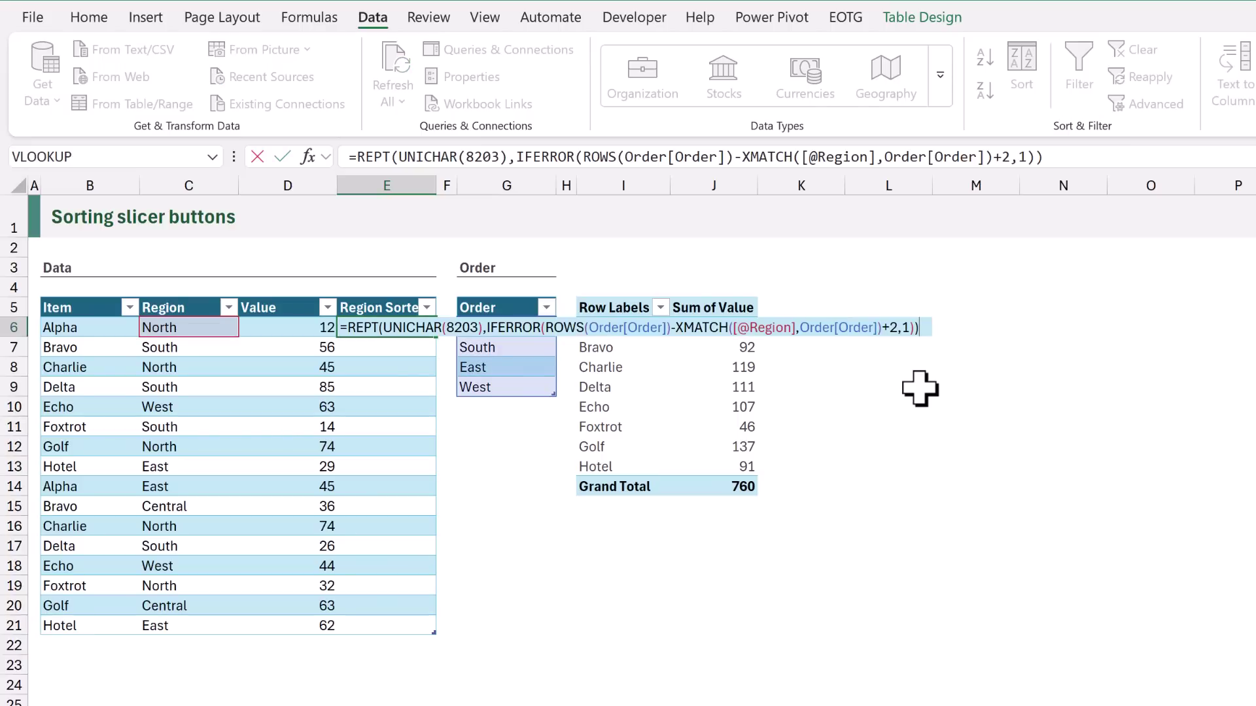
text(&)
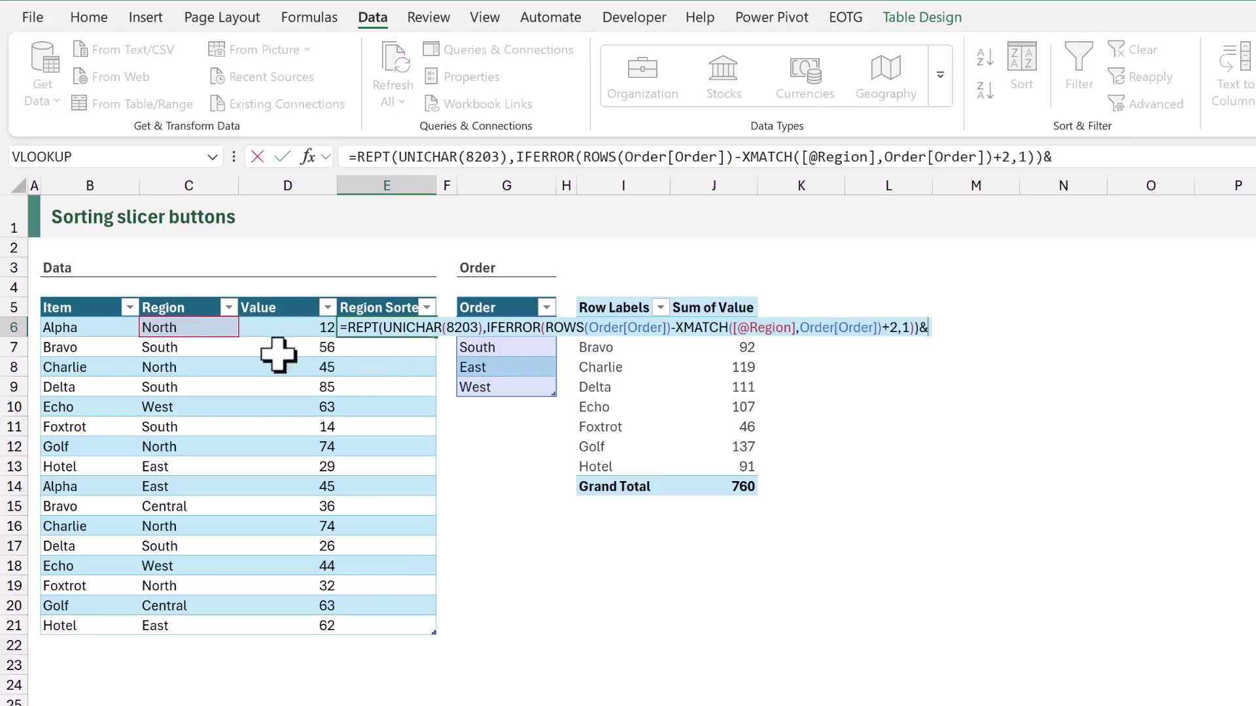
click(190, 328)
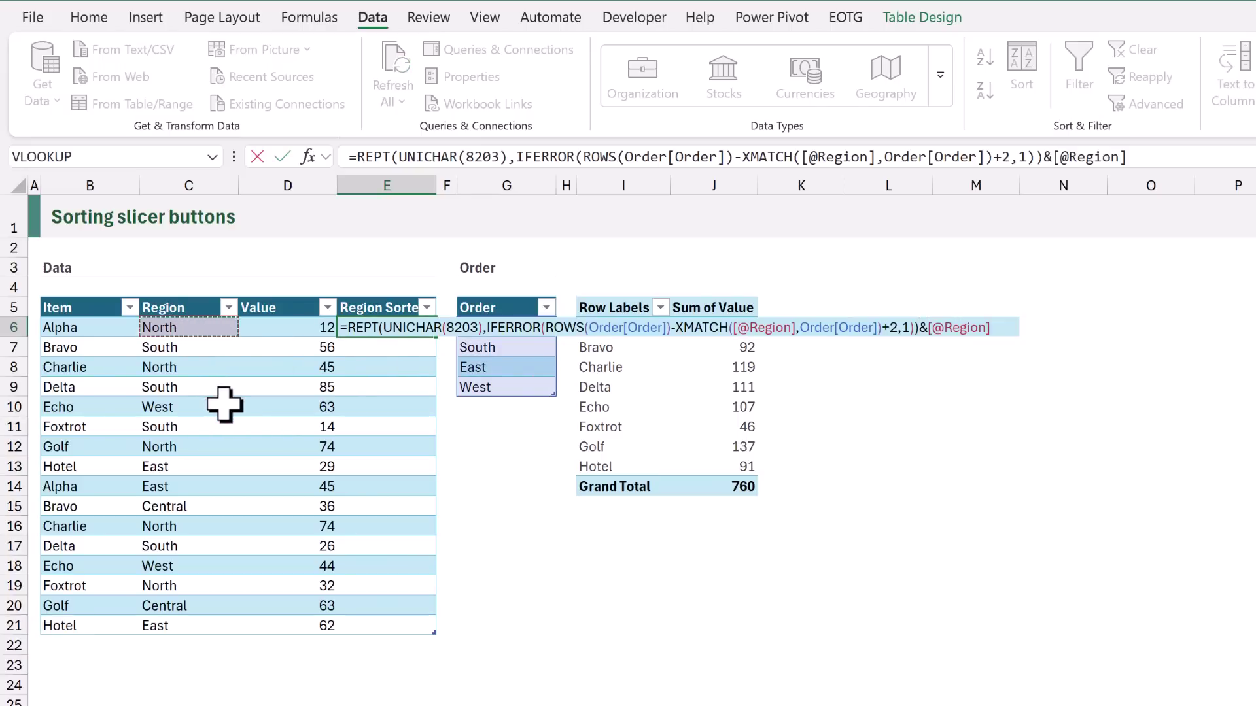
key(ctrl+Return)
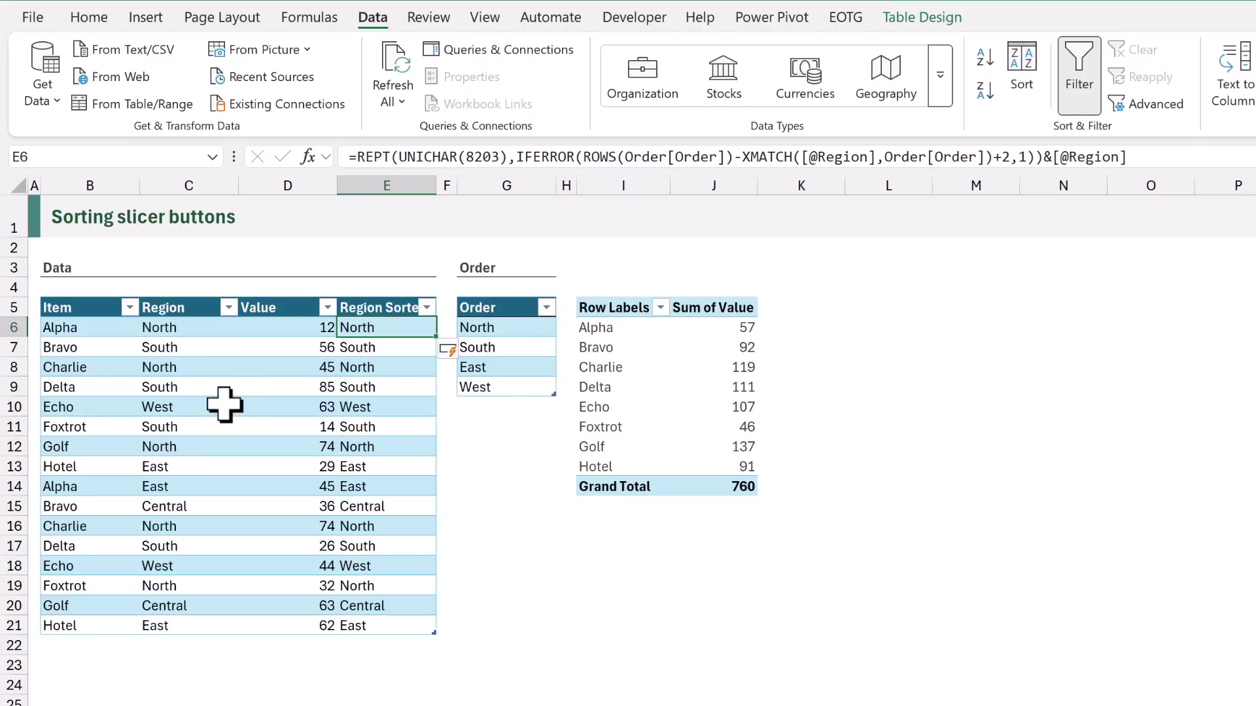
Step: Insert a Region Sorted slicer for the data table and place it below the table
click(148, 21)
click(1162, 62)
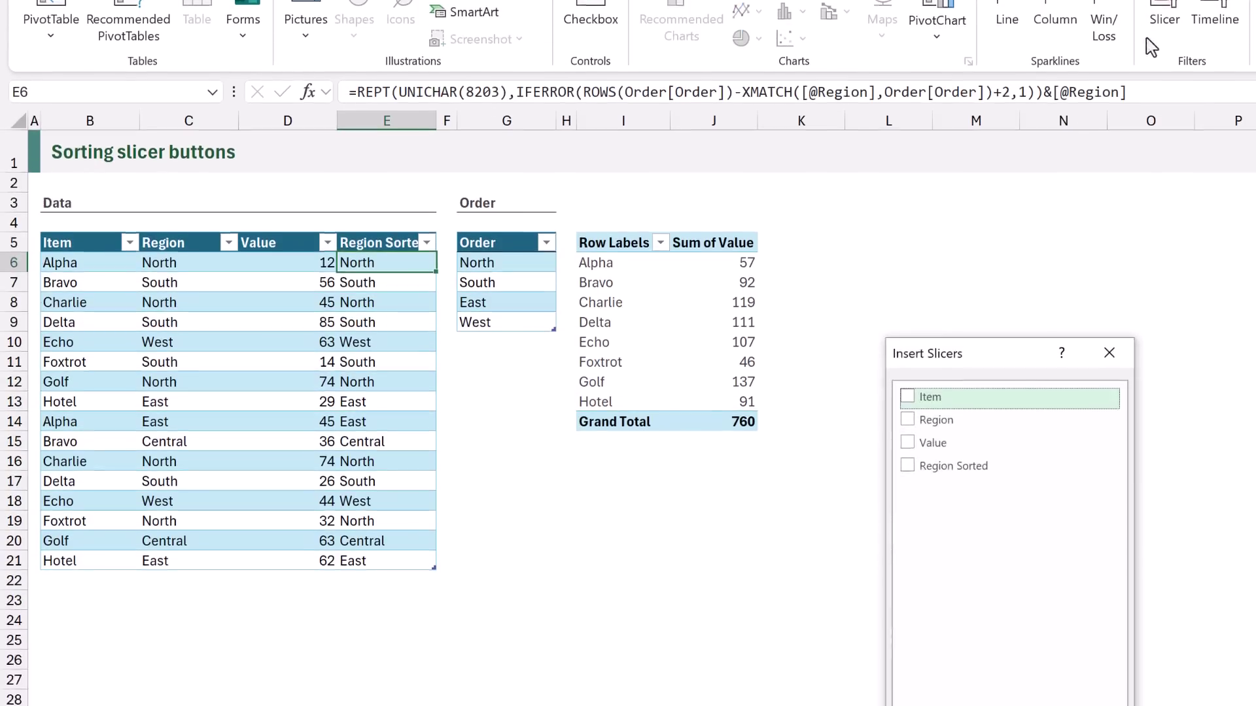
click(907, 360)
click(1004, 674)
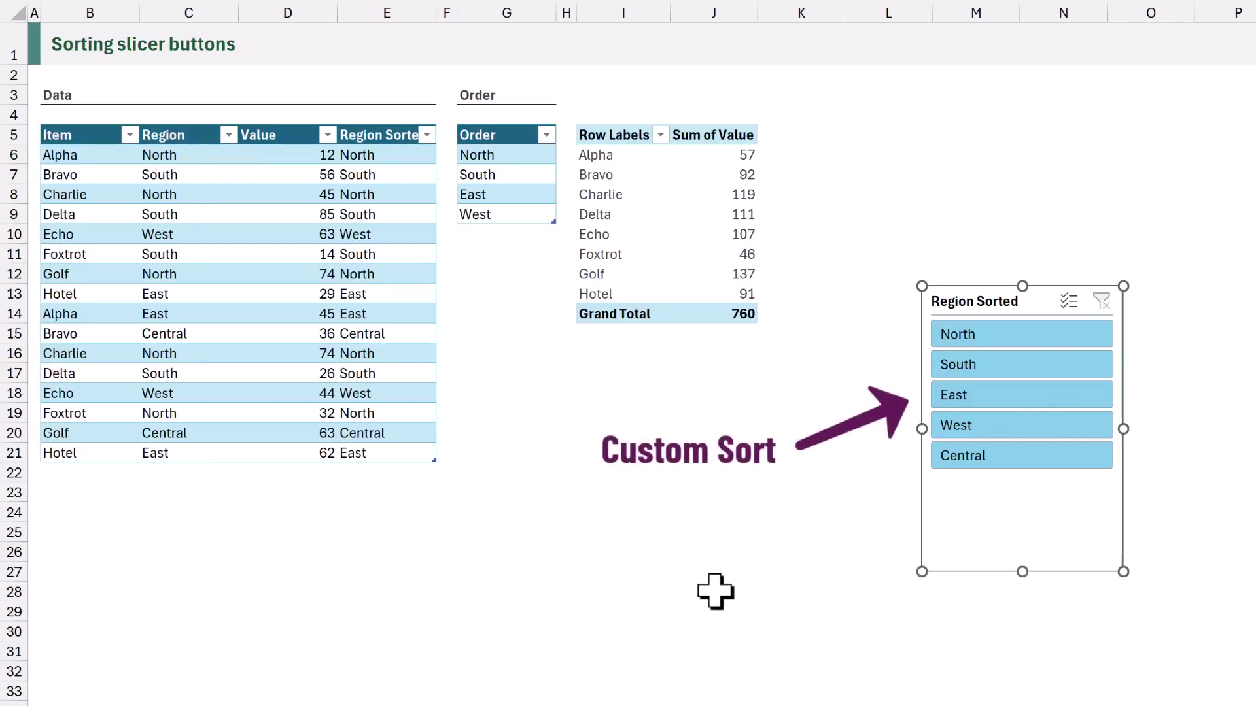
mouse_move(950, 302)
mouse_down()
mouse_move(500, 450)
mouse_move(108, 491)
mouse_up()
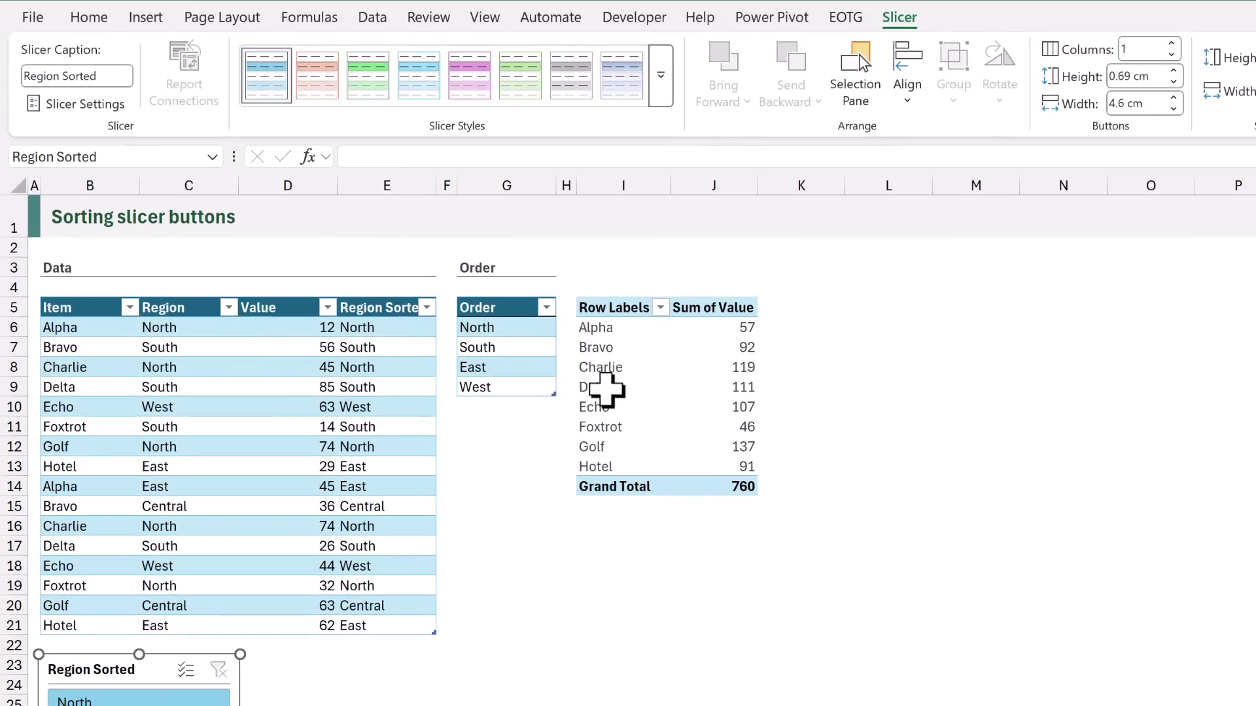
Step: Refresh all data and insert a Region Sorted slicer for the PivotTable
click(607, 331)
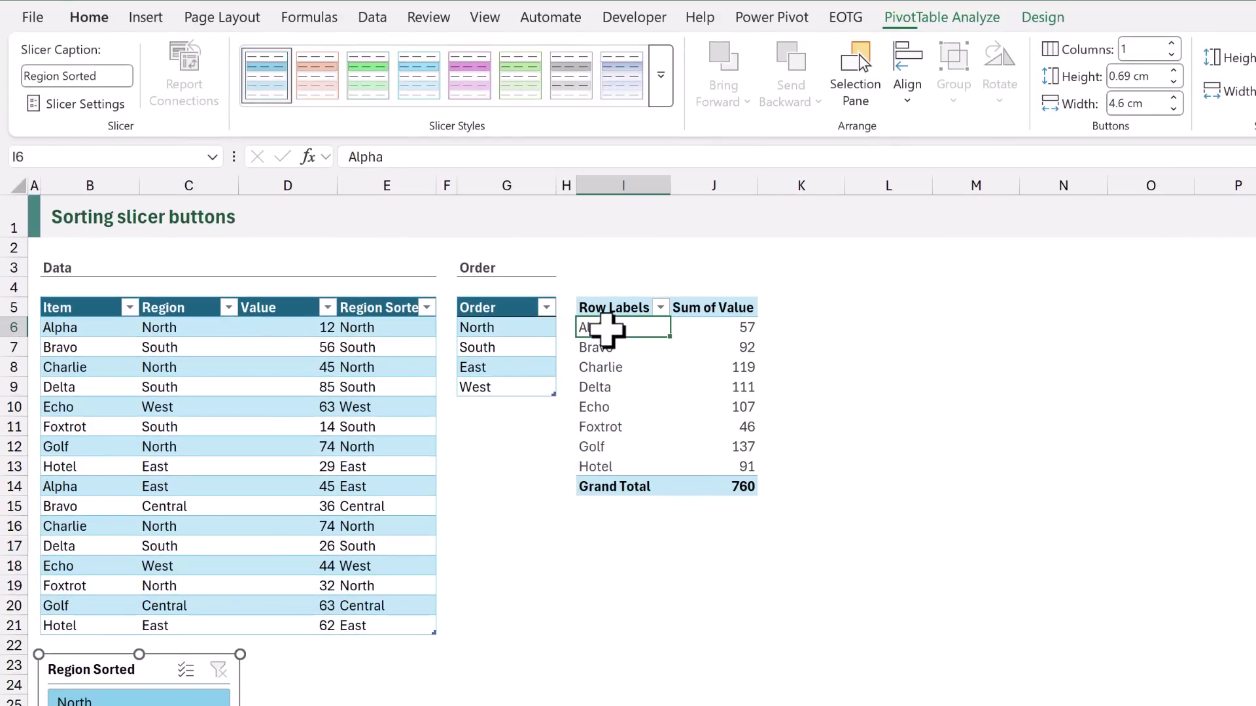
click(372, 18)
click(400, 71)
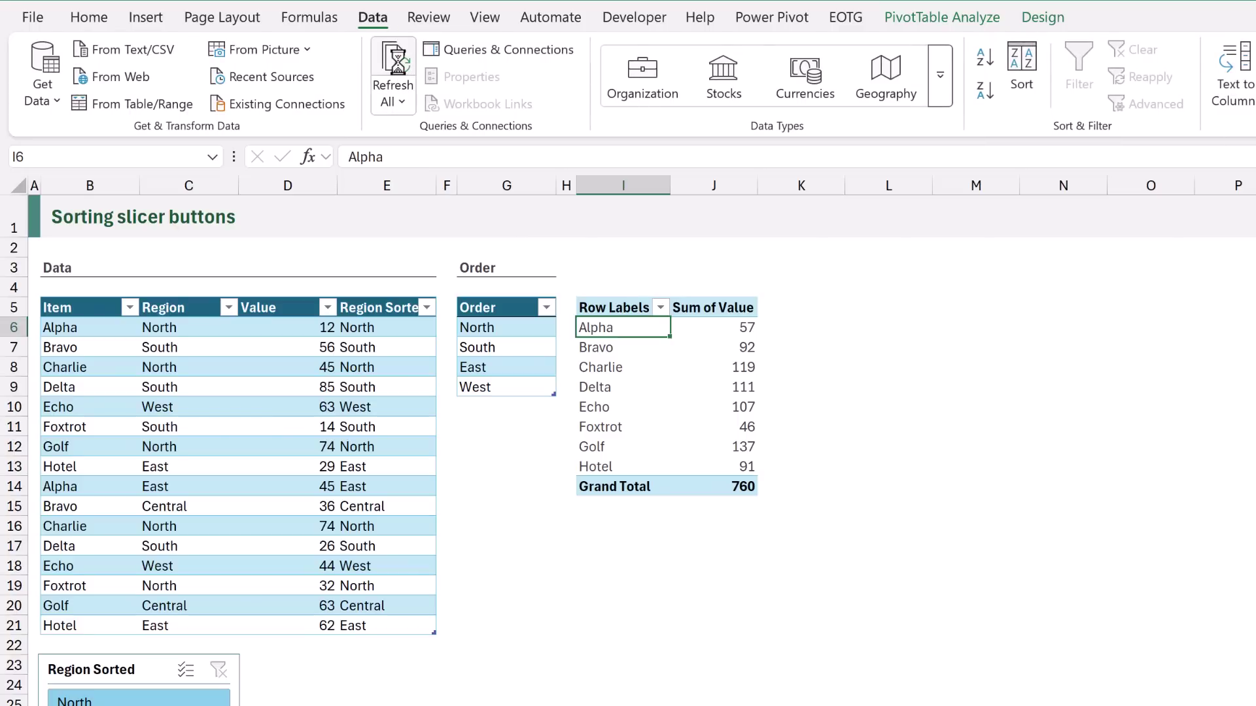
click(149, 20)
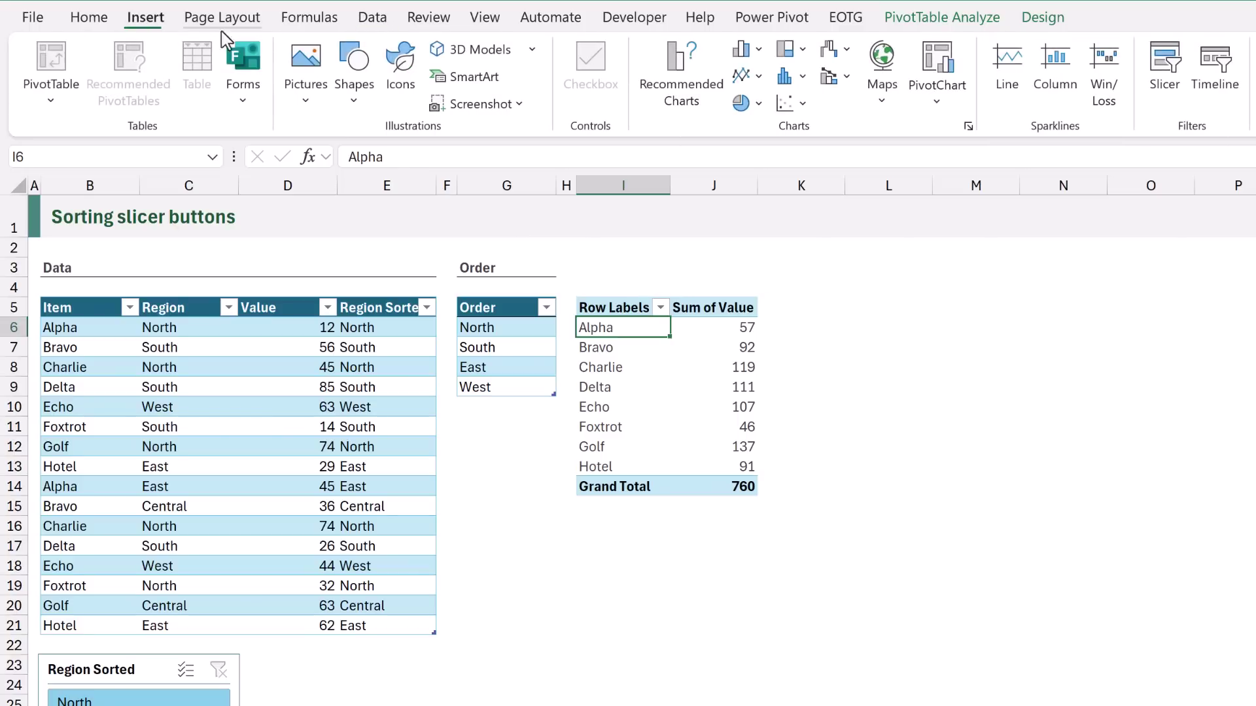
click(1164, 65)
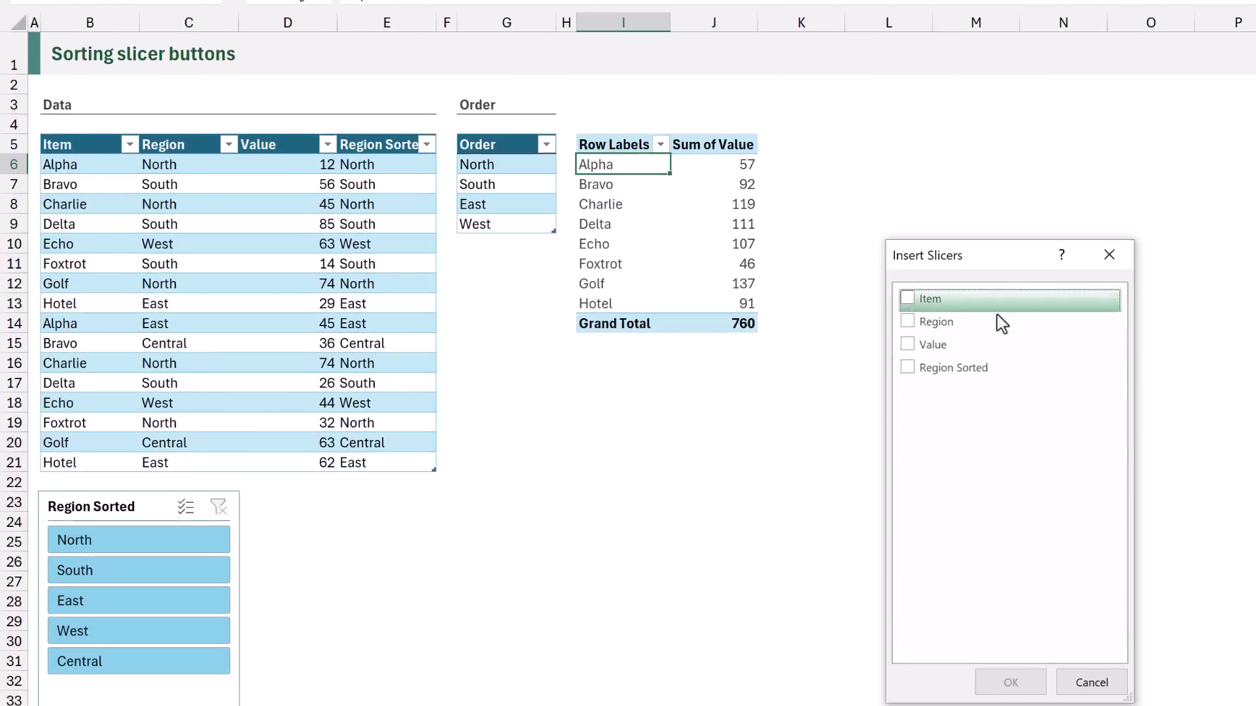
click(909, 359)
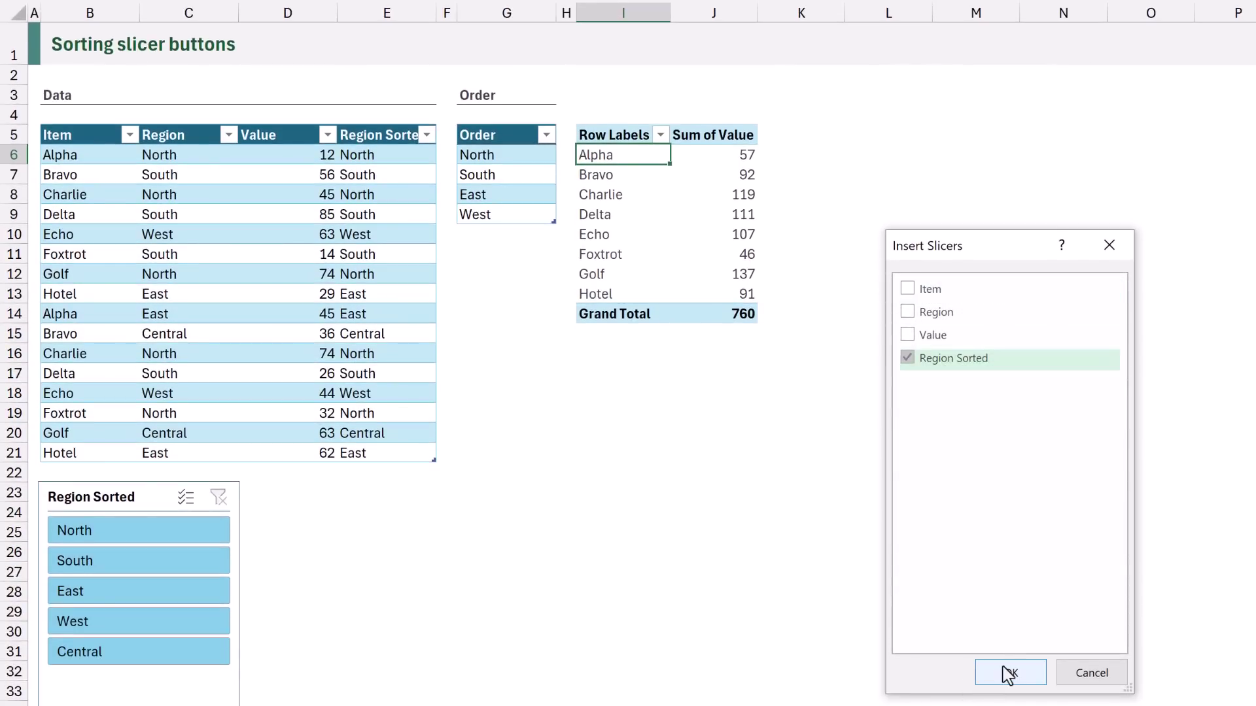
click(1010, 673)
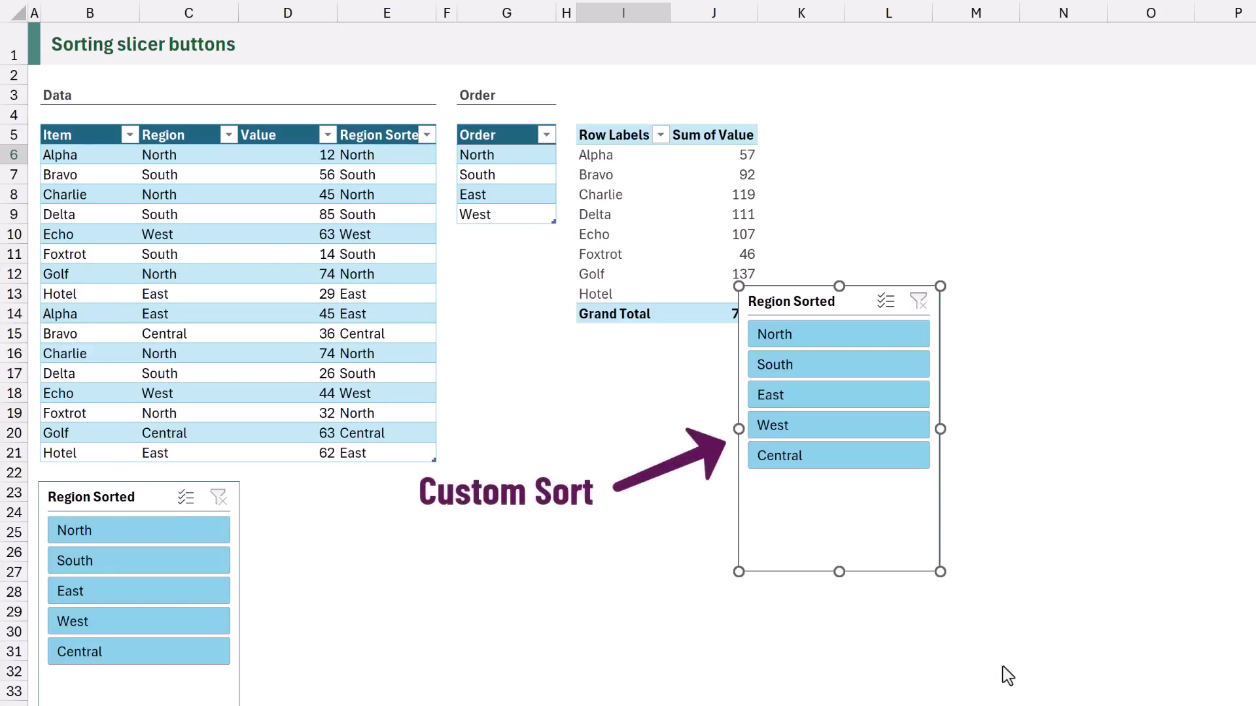
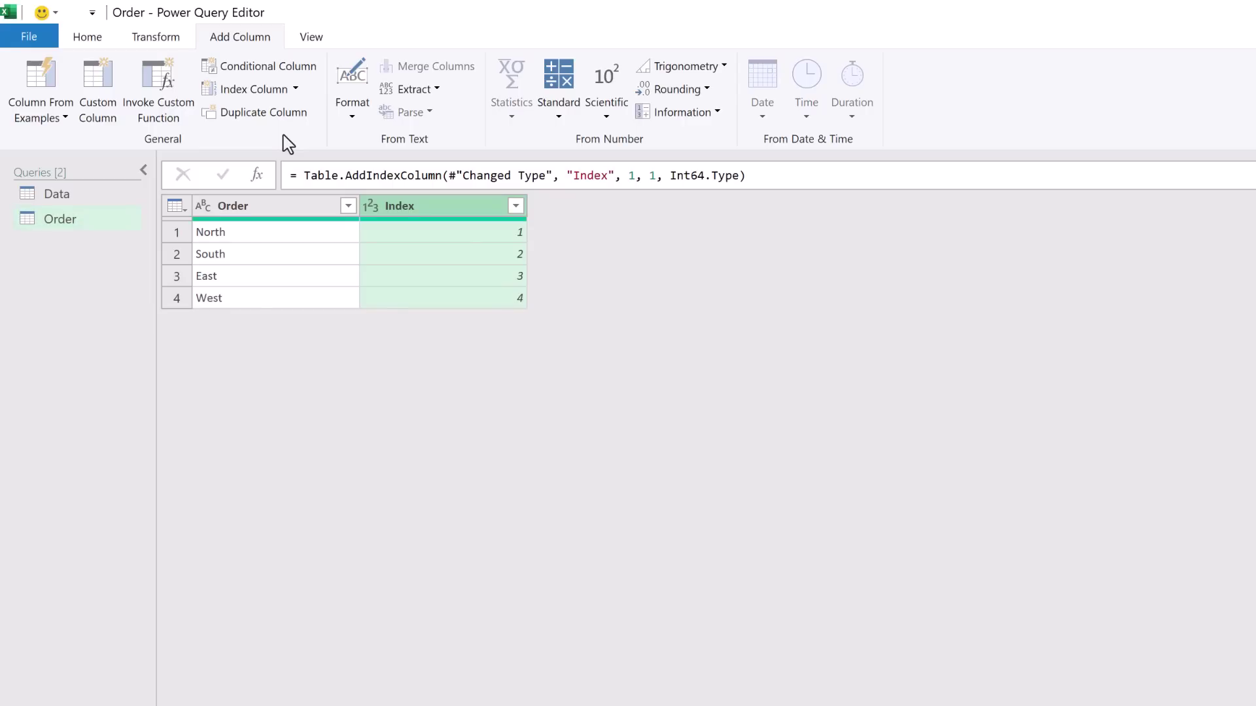
Step: Merge the Data query with the Order query, matching Region to Order with a Left Outer join
click(73, 192)
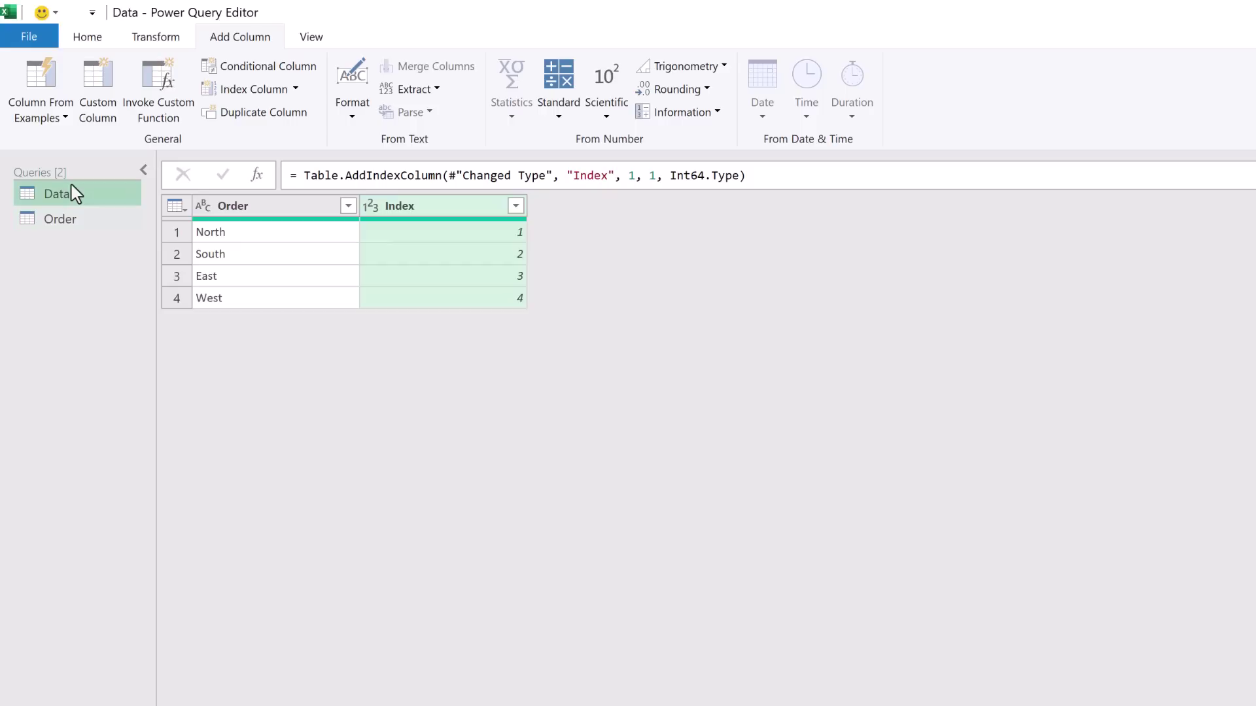
click(87, 39)
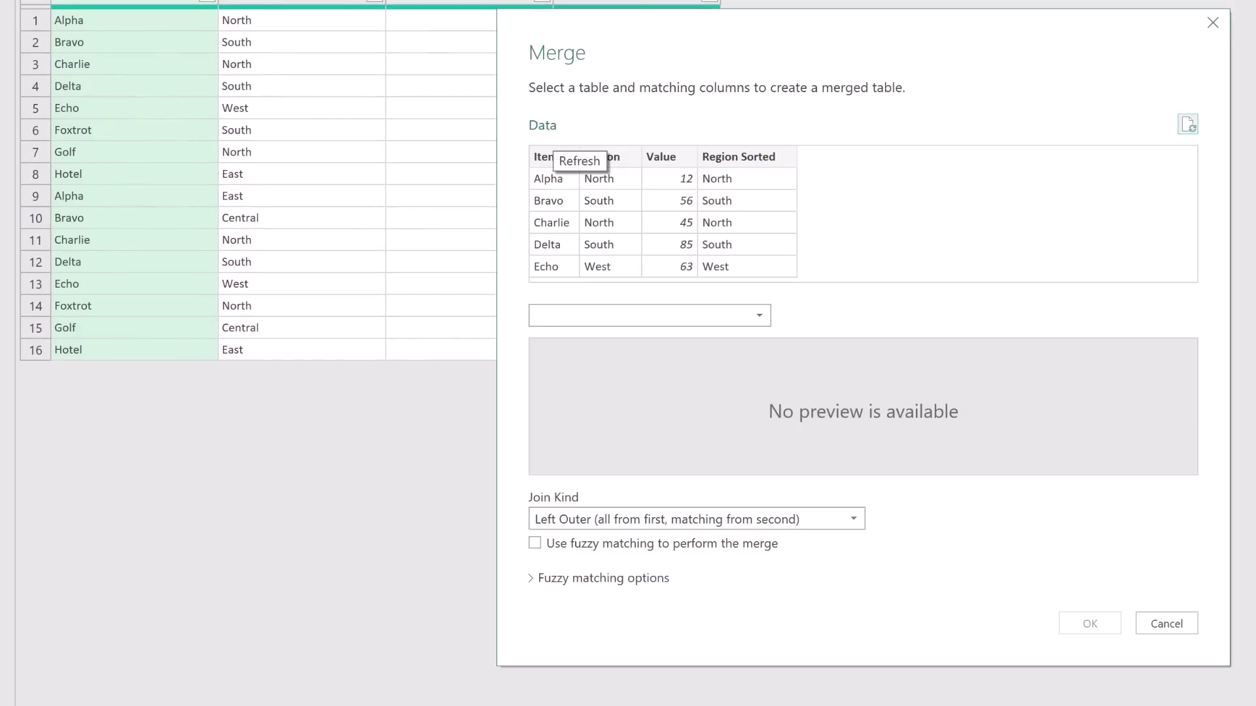
click(621, 158)
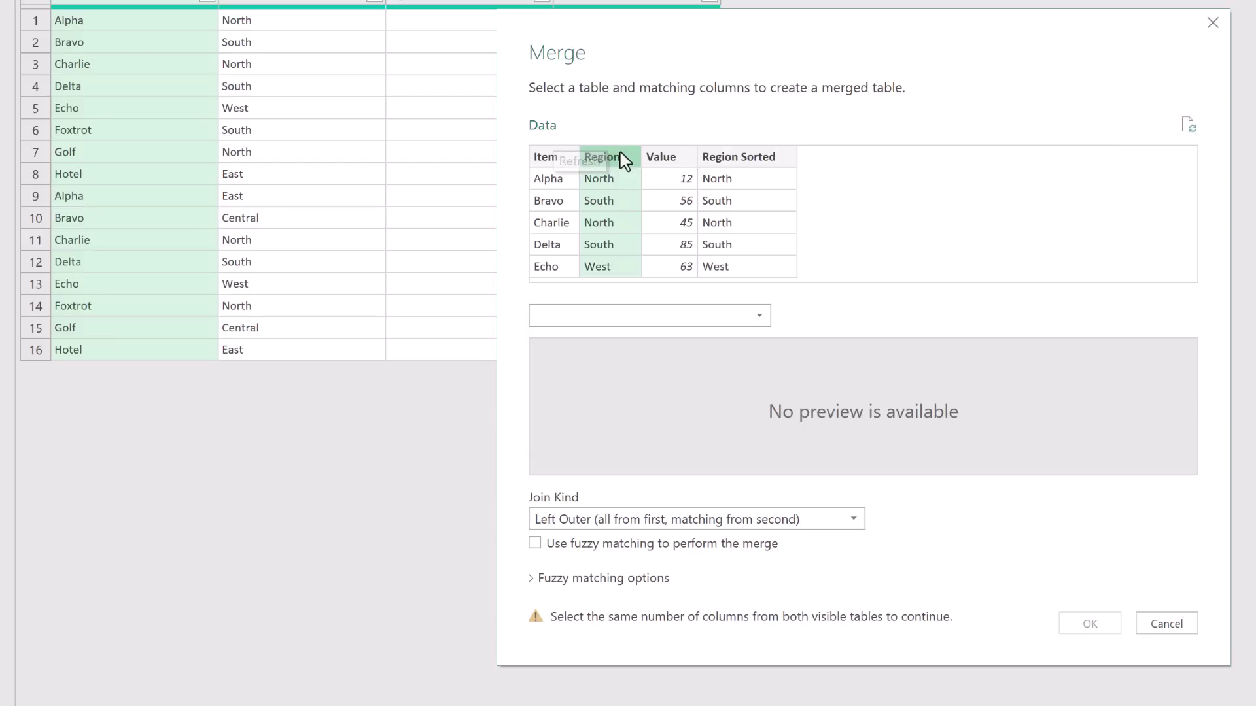
click(633, 322)
click(592, 357)
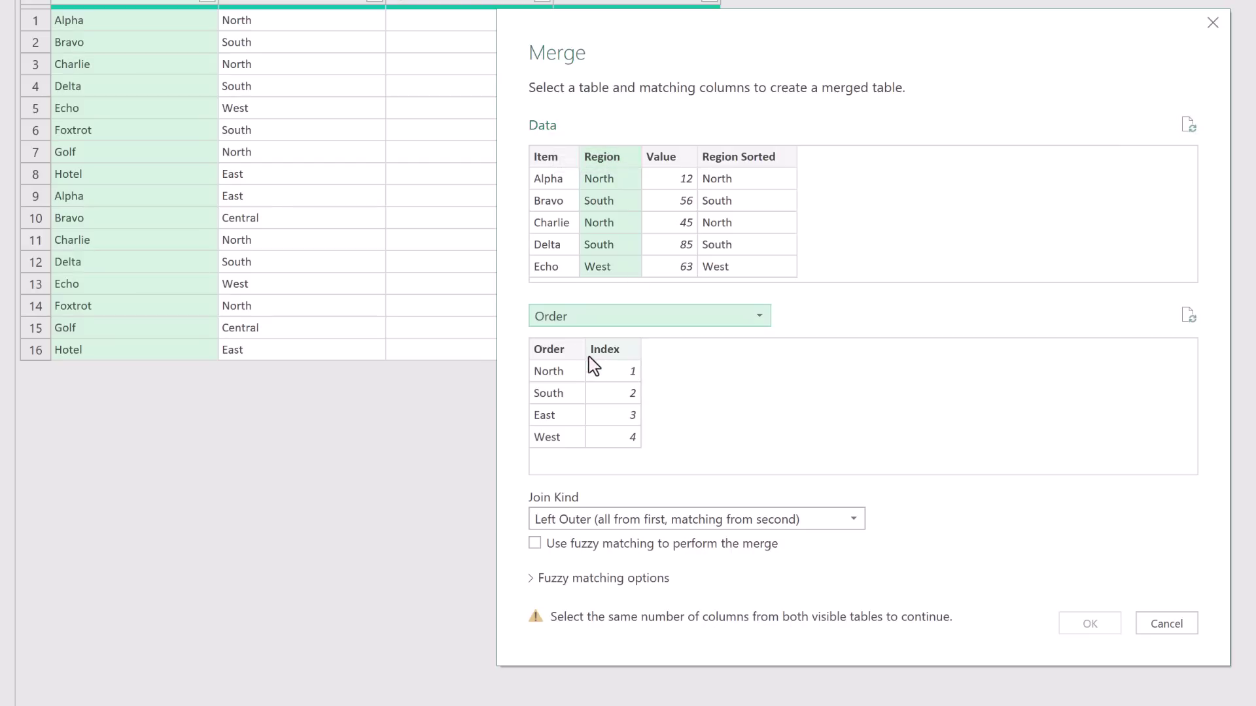
click(571, 353)
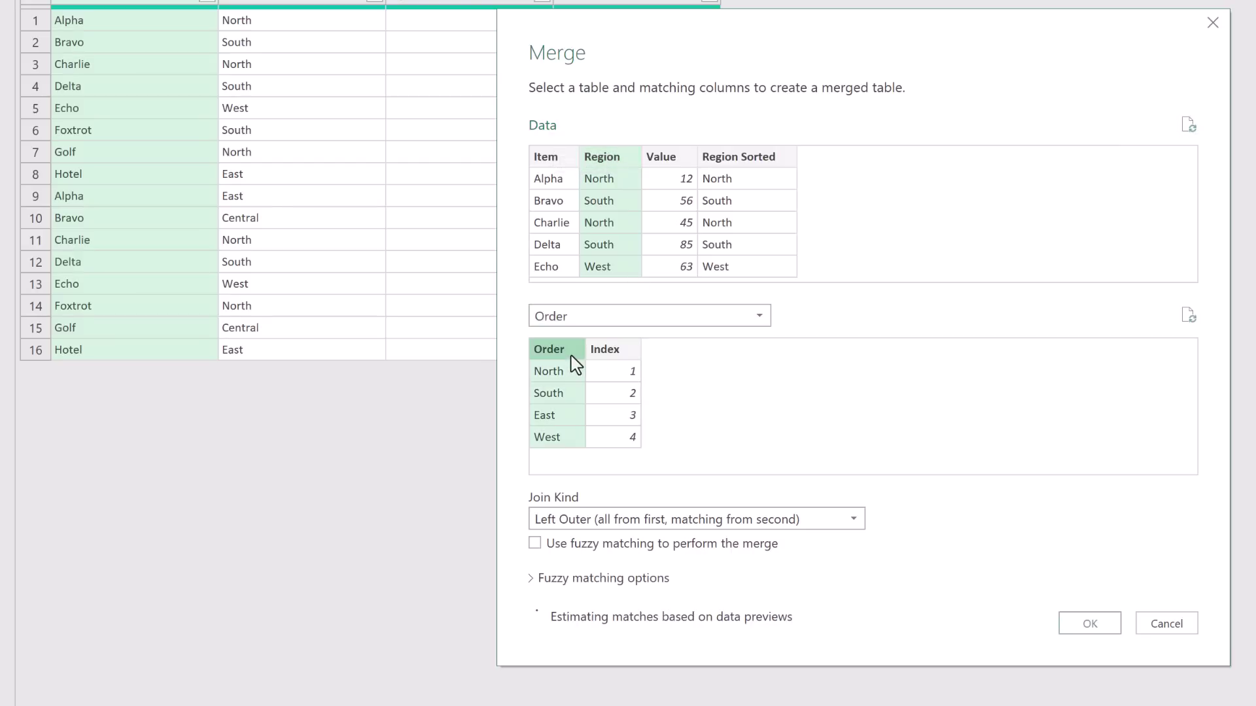
click(1082, 619)
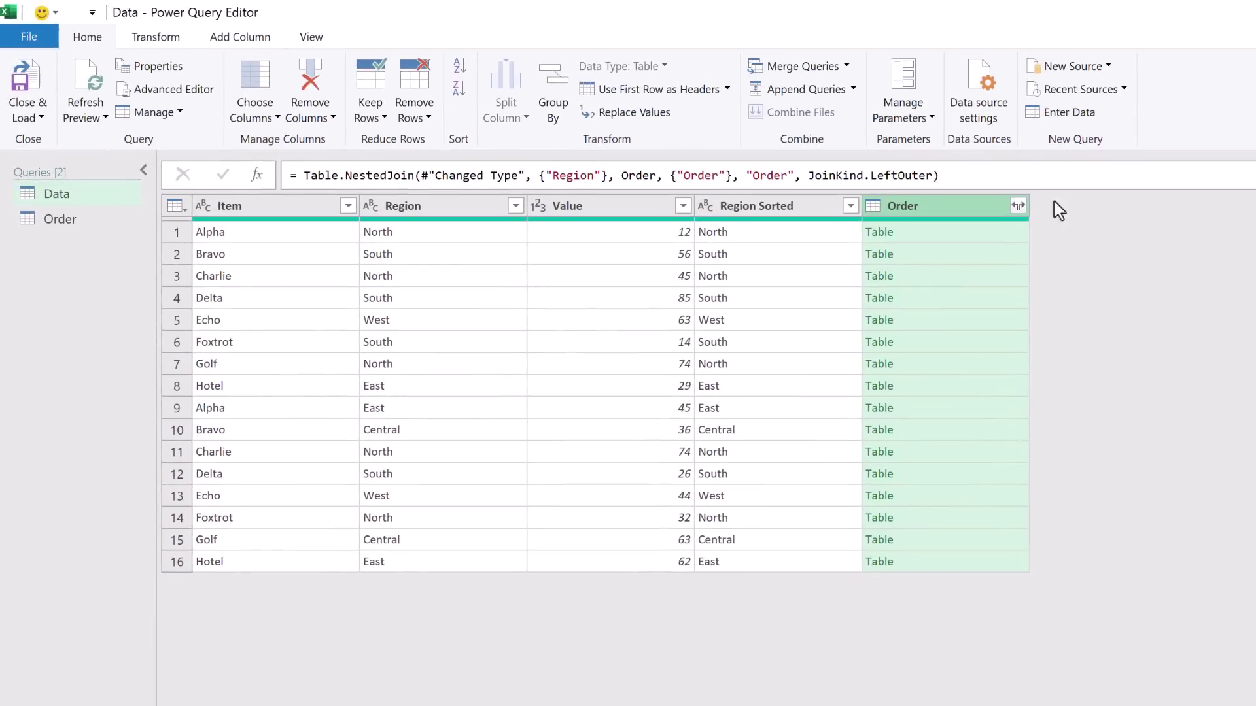
Step: Expand the merged Order column to only the Index field, without the original column name as prefix
click(1018, 206)
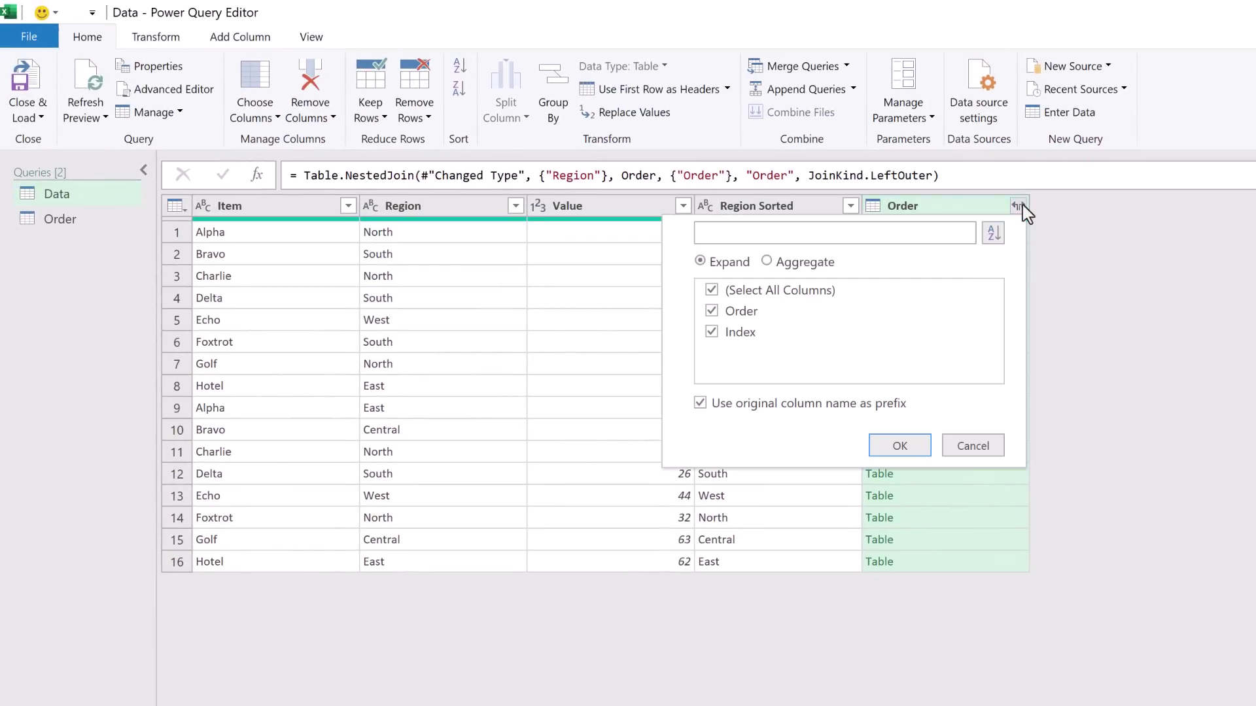
click(701, 404)
click(711, 310)
click(898, 447)
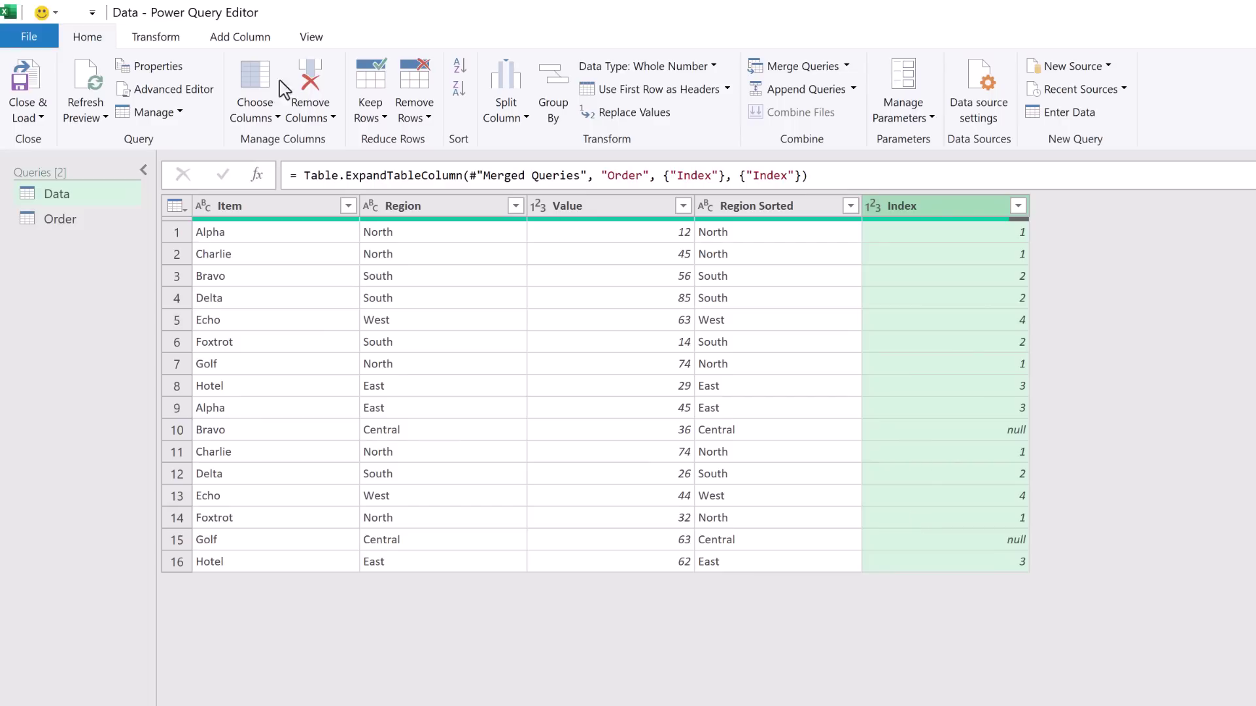
Step: Replace null values in the Index column with 10
click(162, 39)
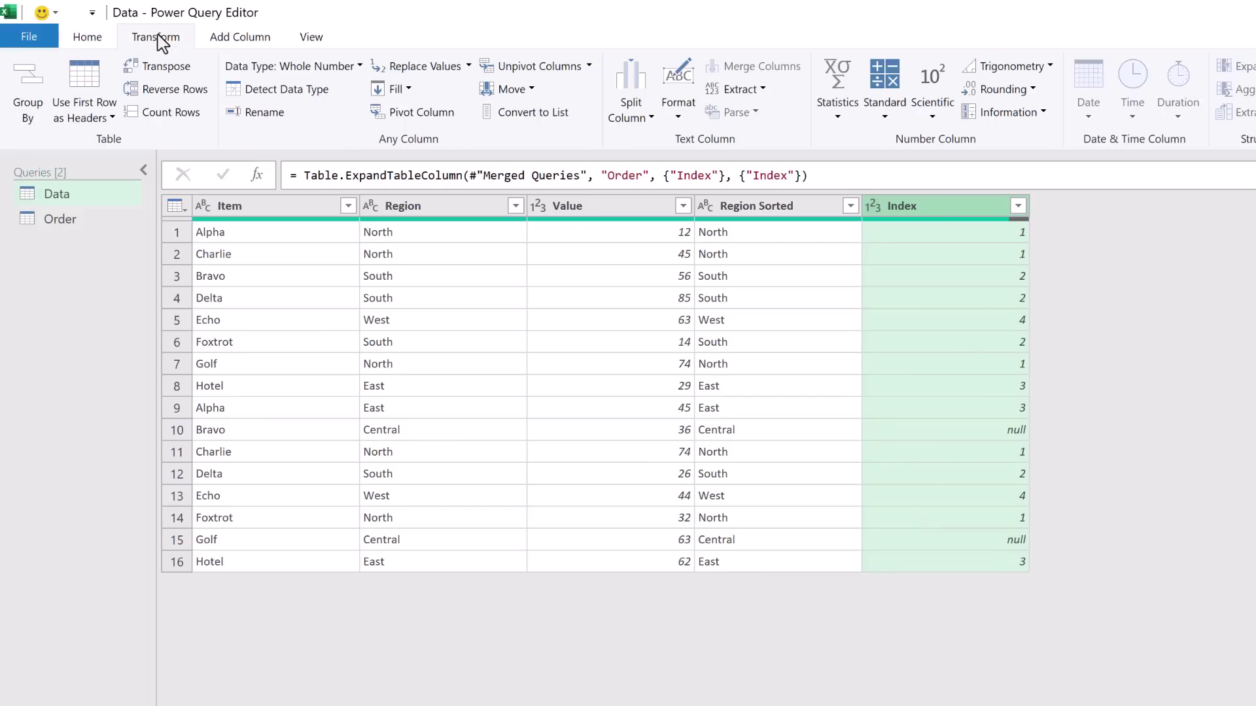
click(395, 74)
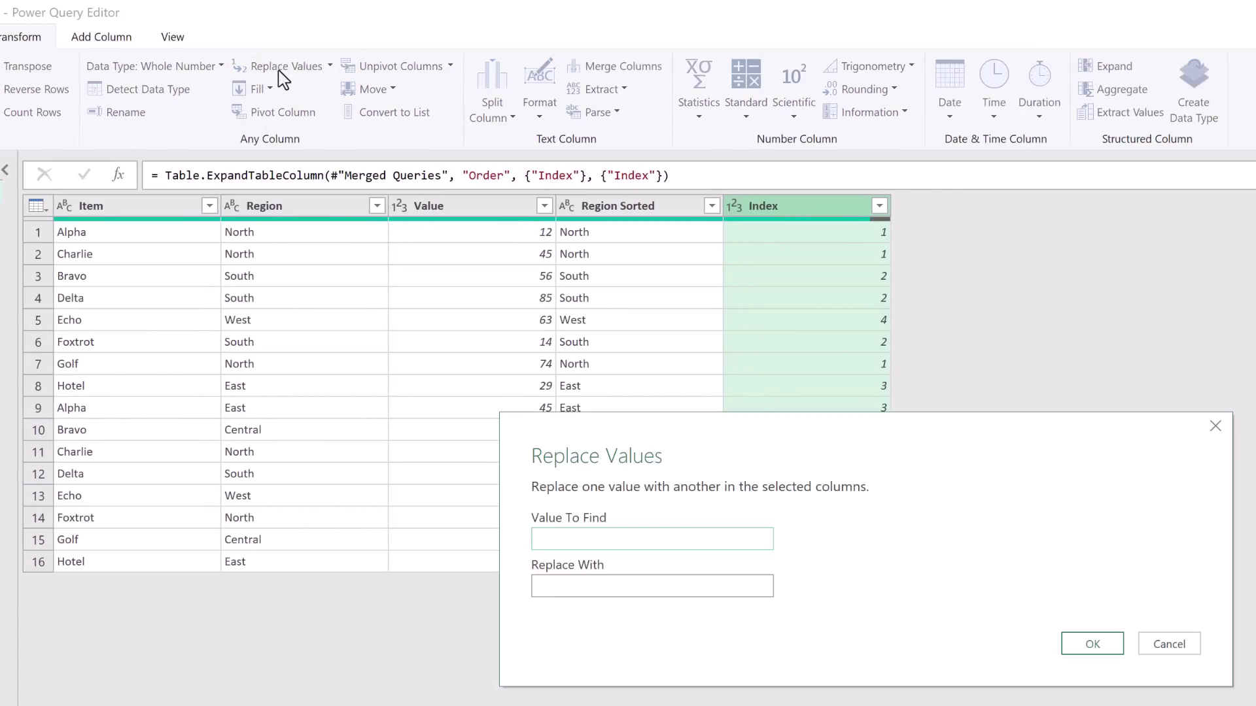
key(Tab)
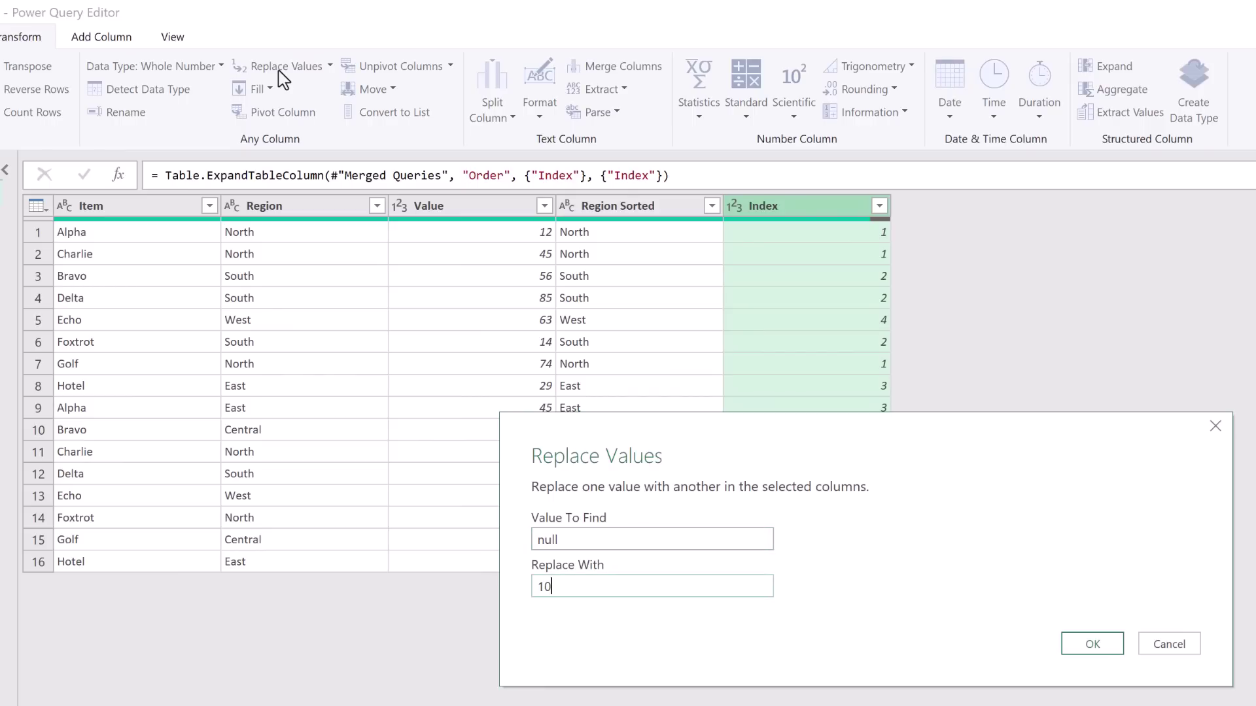
click(1075, 646)
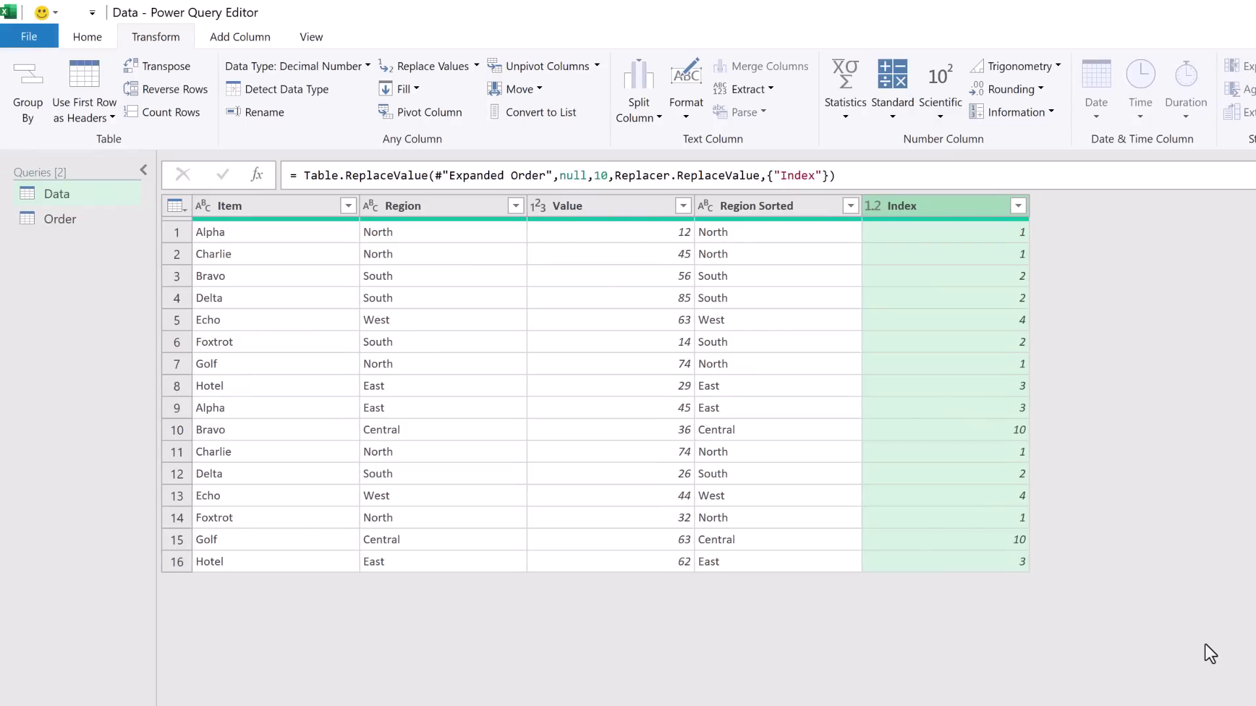
Step: Edit the Replaced Value formula so nulls are replaced with List.Max(Order[Index])+1 instead of a fixed number
click(609, 175)
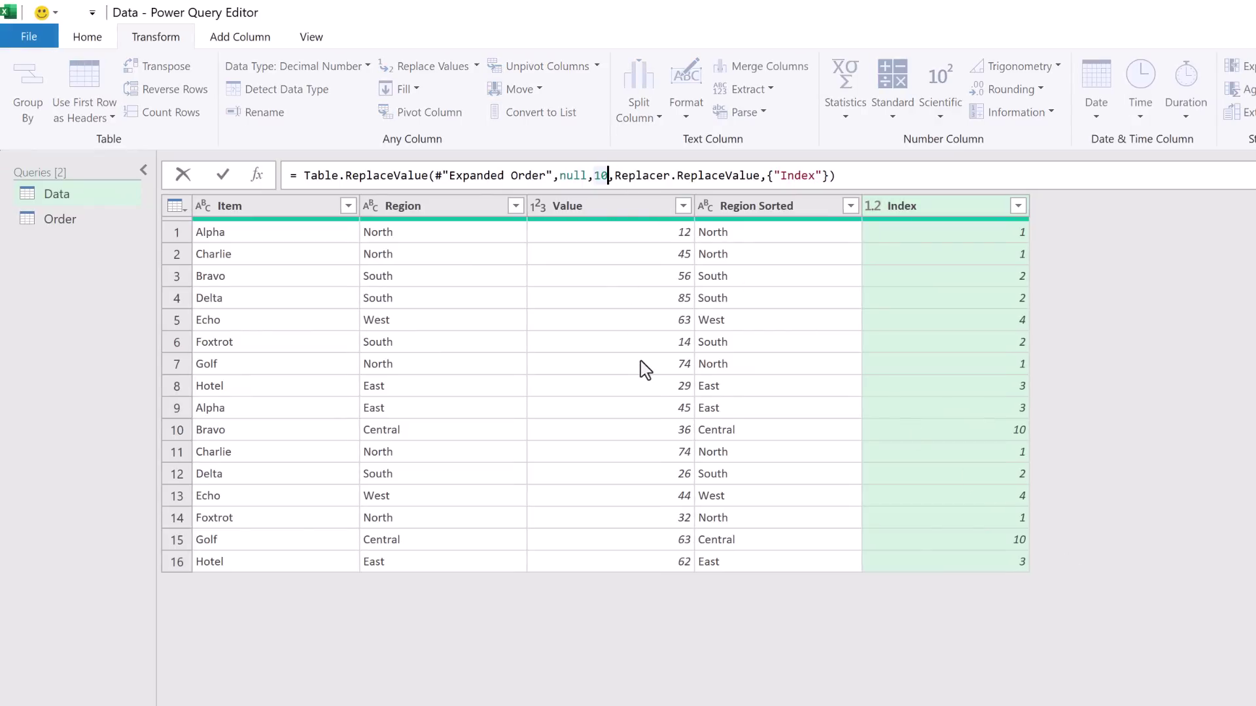
key(BackSpace)
key(BackSpace)
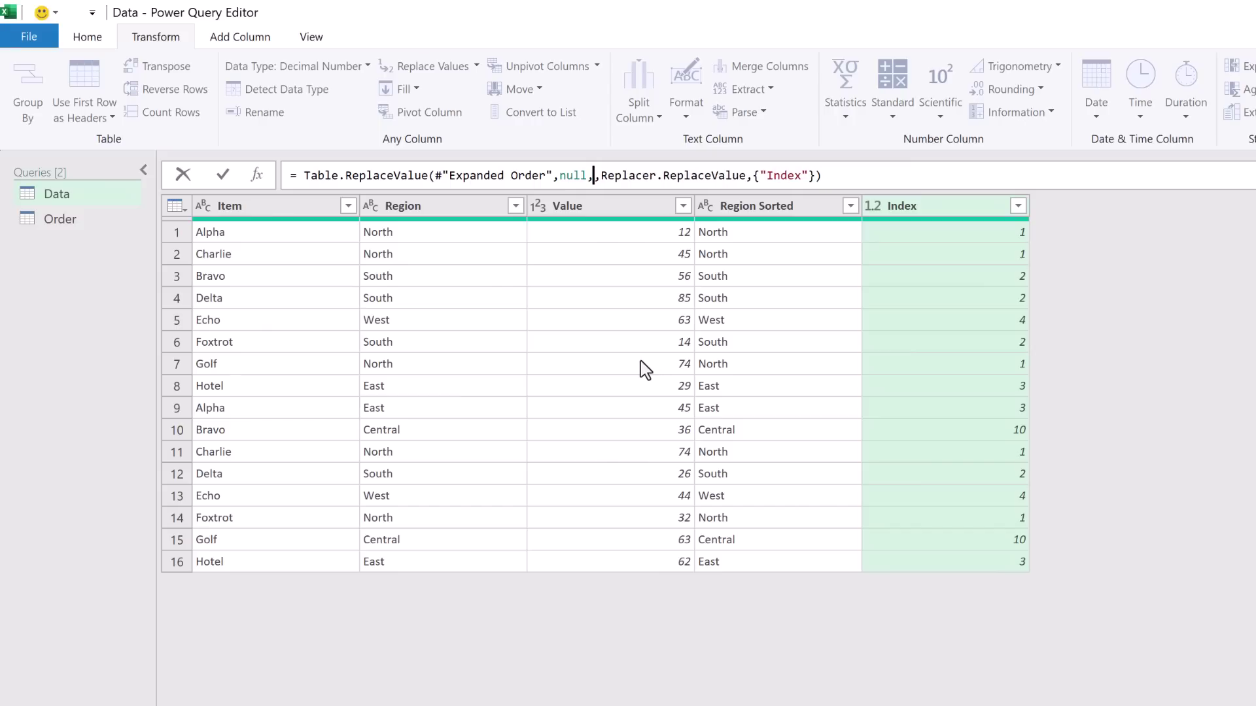
text(Li)
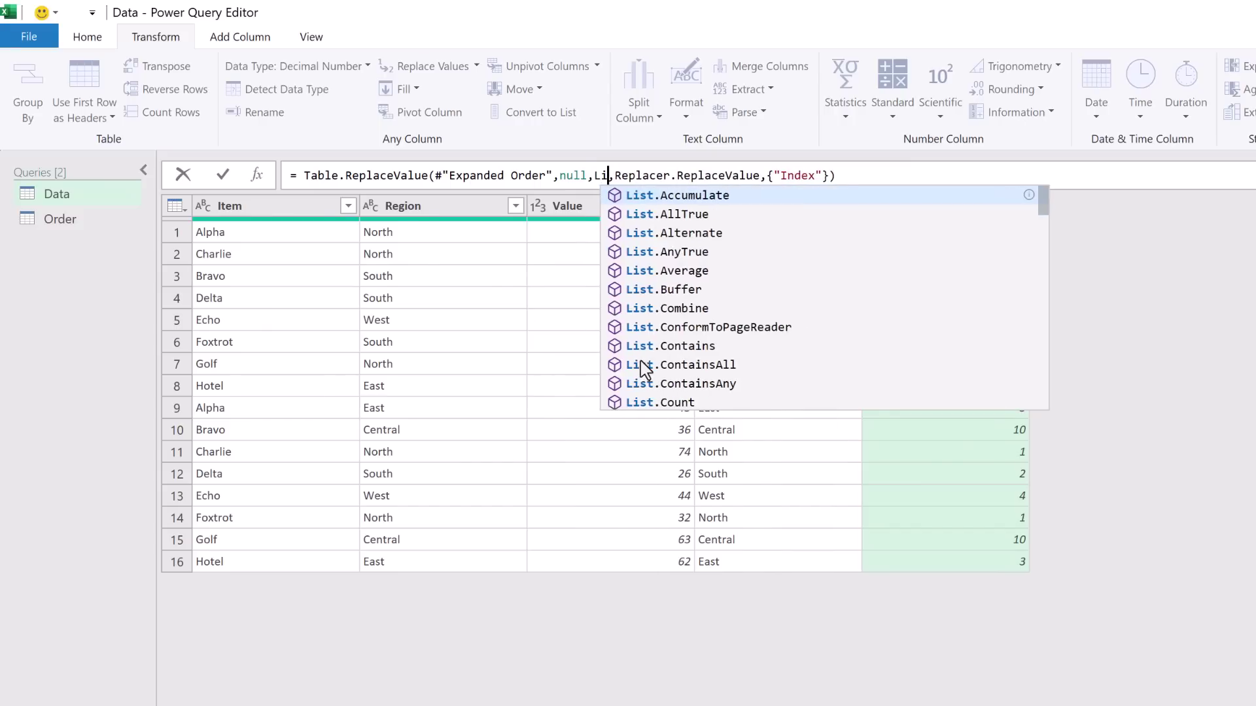
text(st.Max()
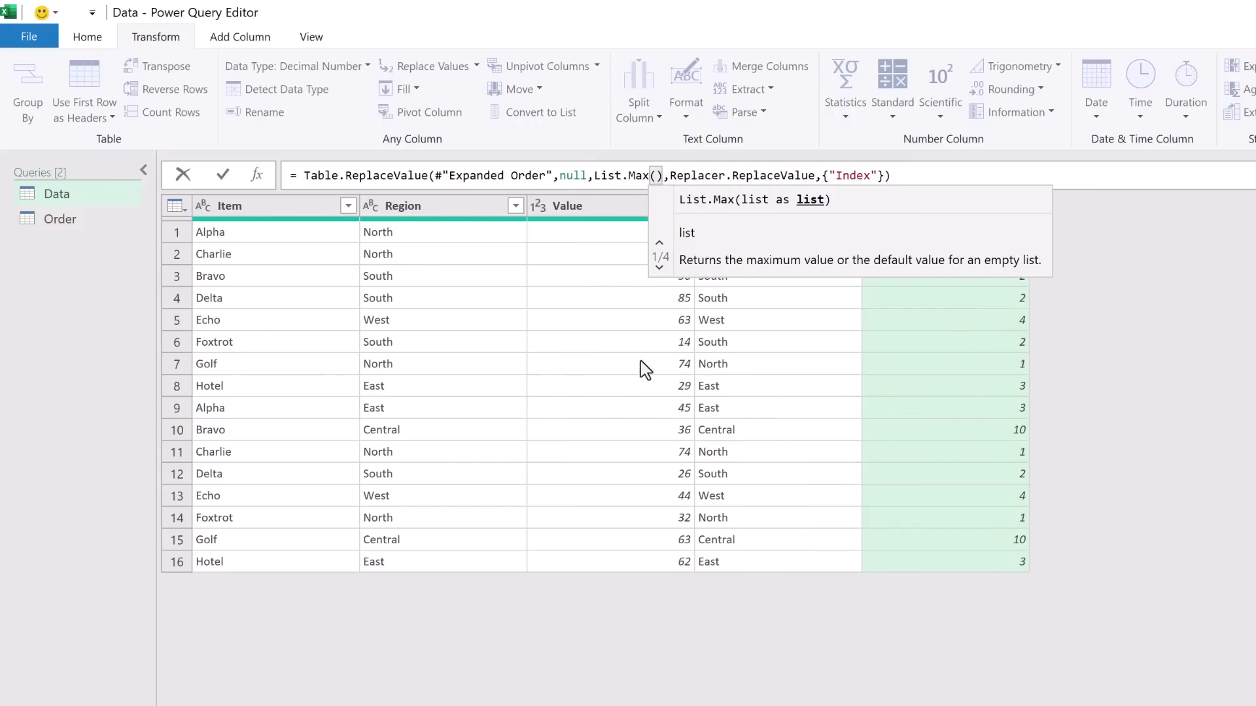
text(Order)
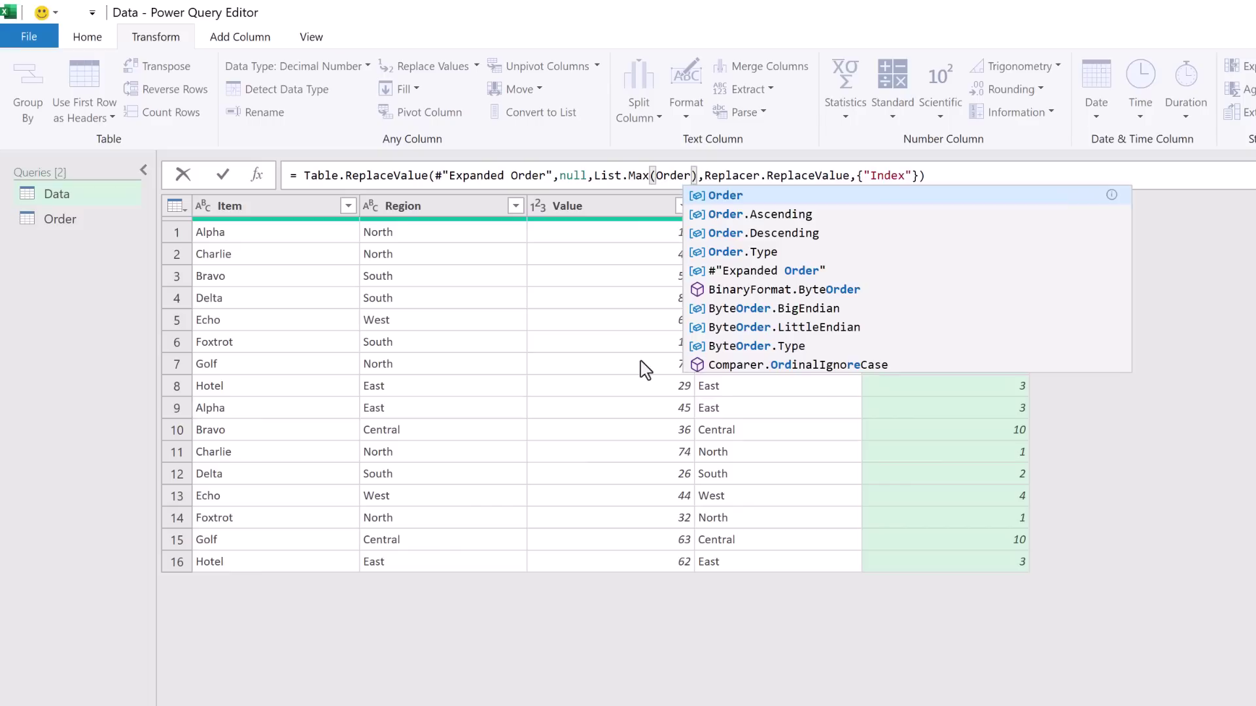
text([Index)
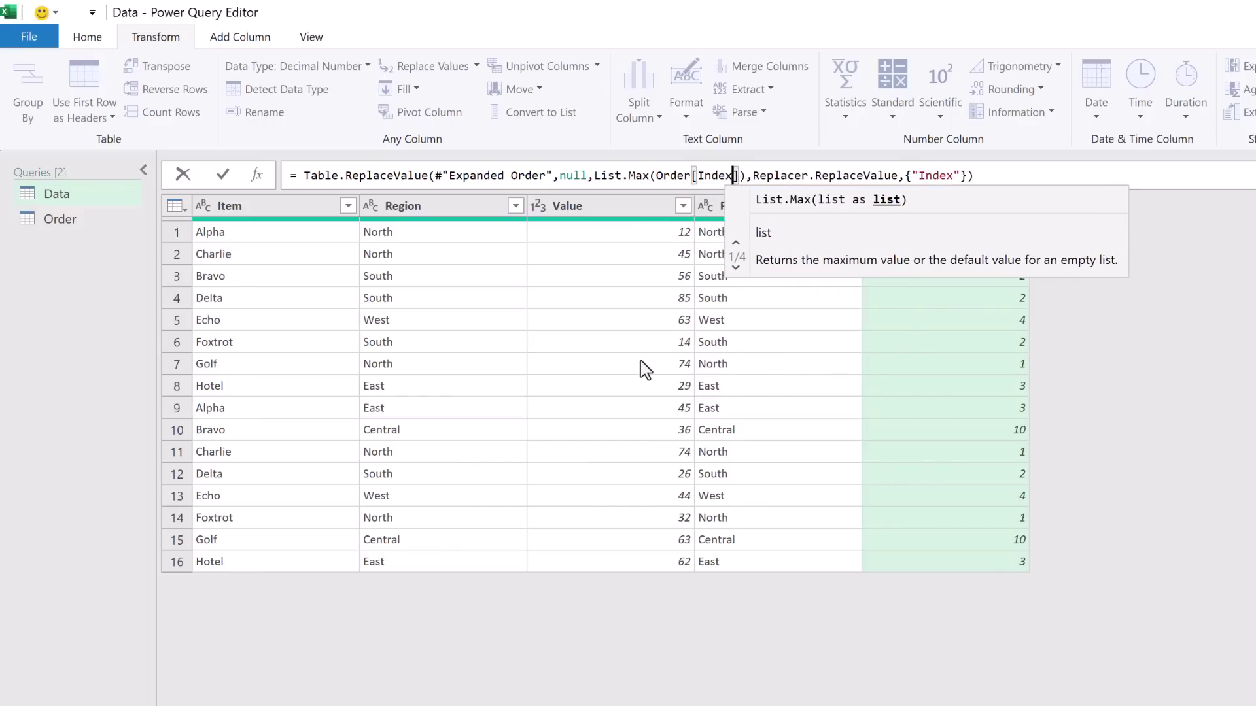
text(])
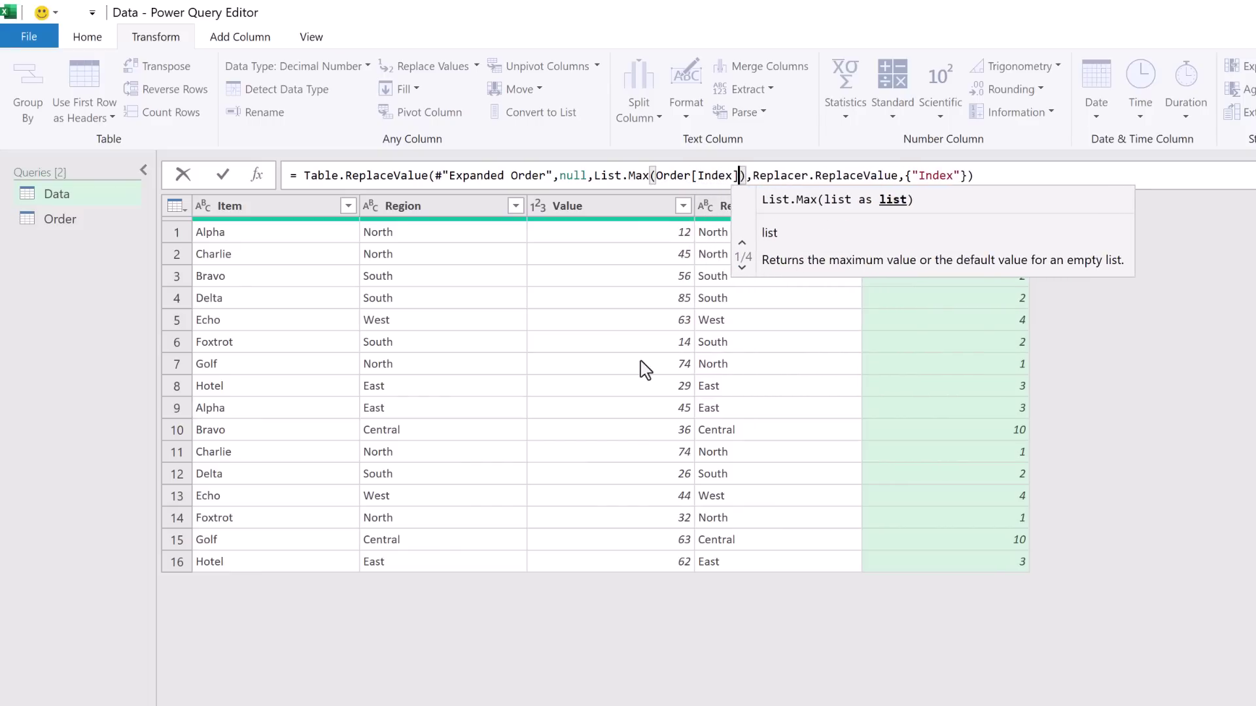
text())
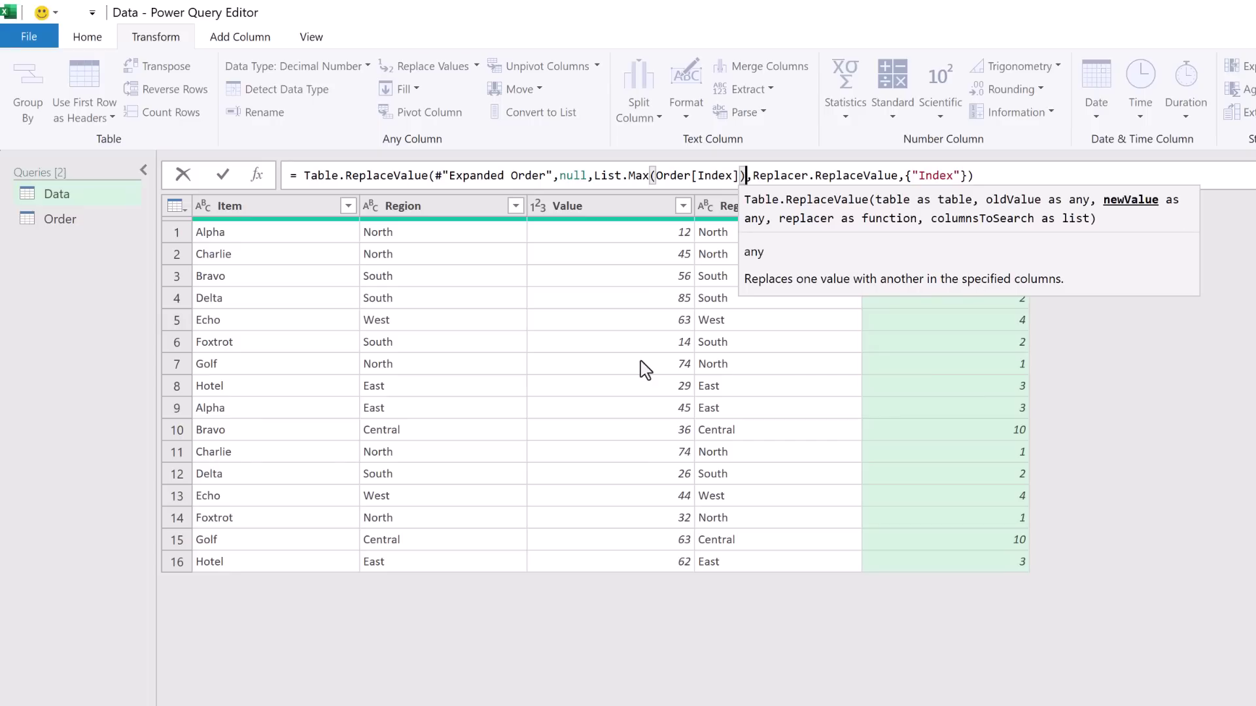
text(+1)
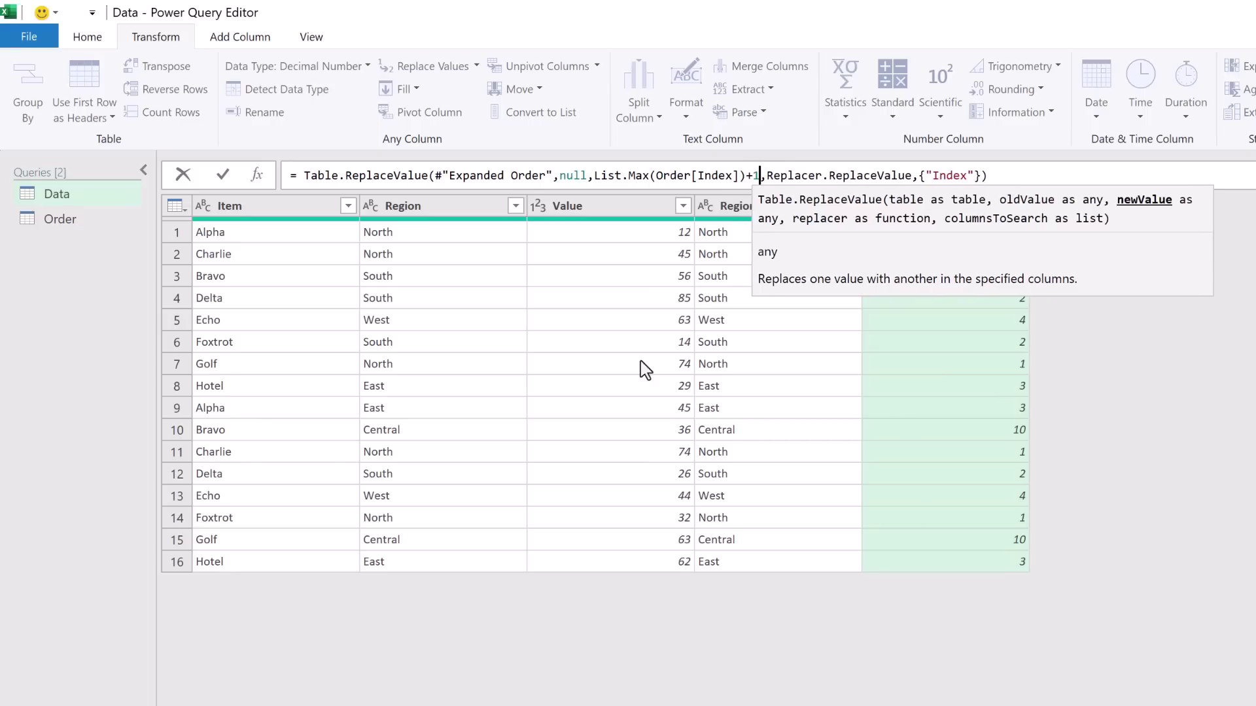
click(1106, 409)
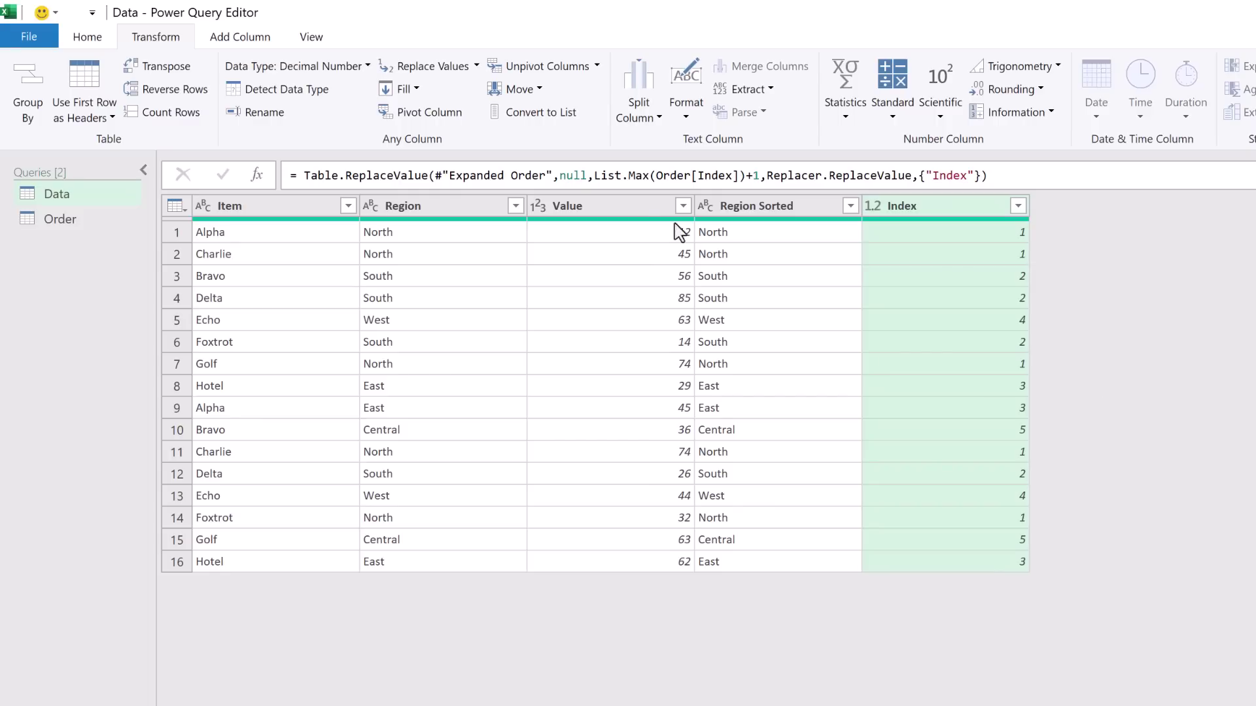
Step: Start a custom column in the Data query and name it Region PQ Sorted
click(260, 38)
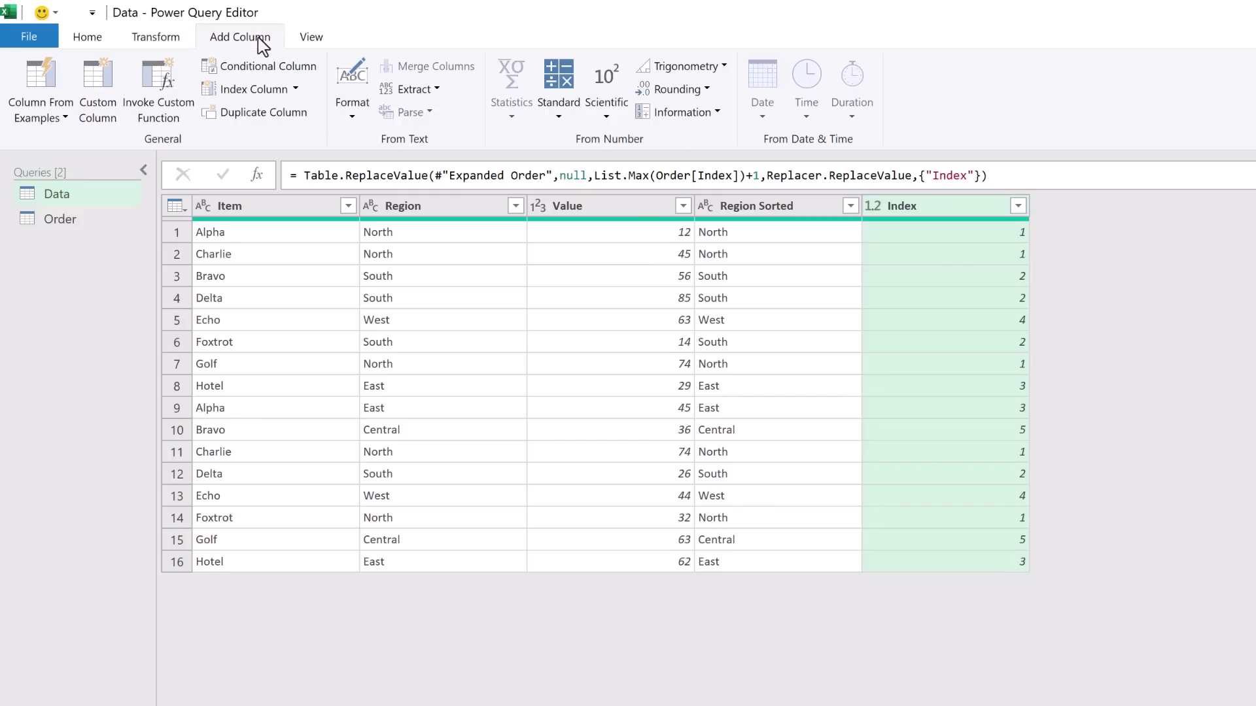
click(111, 97)
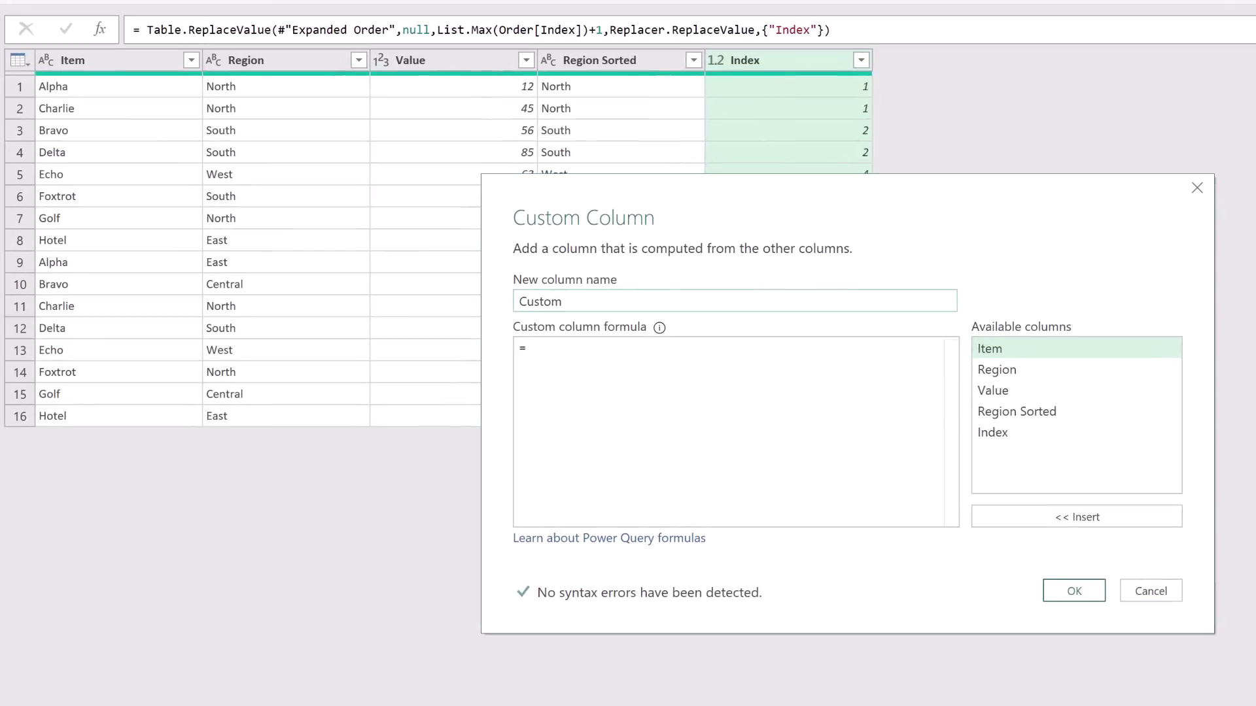
double_click(515, 304)
text(Region PQ Sorted)
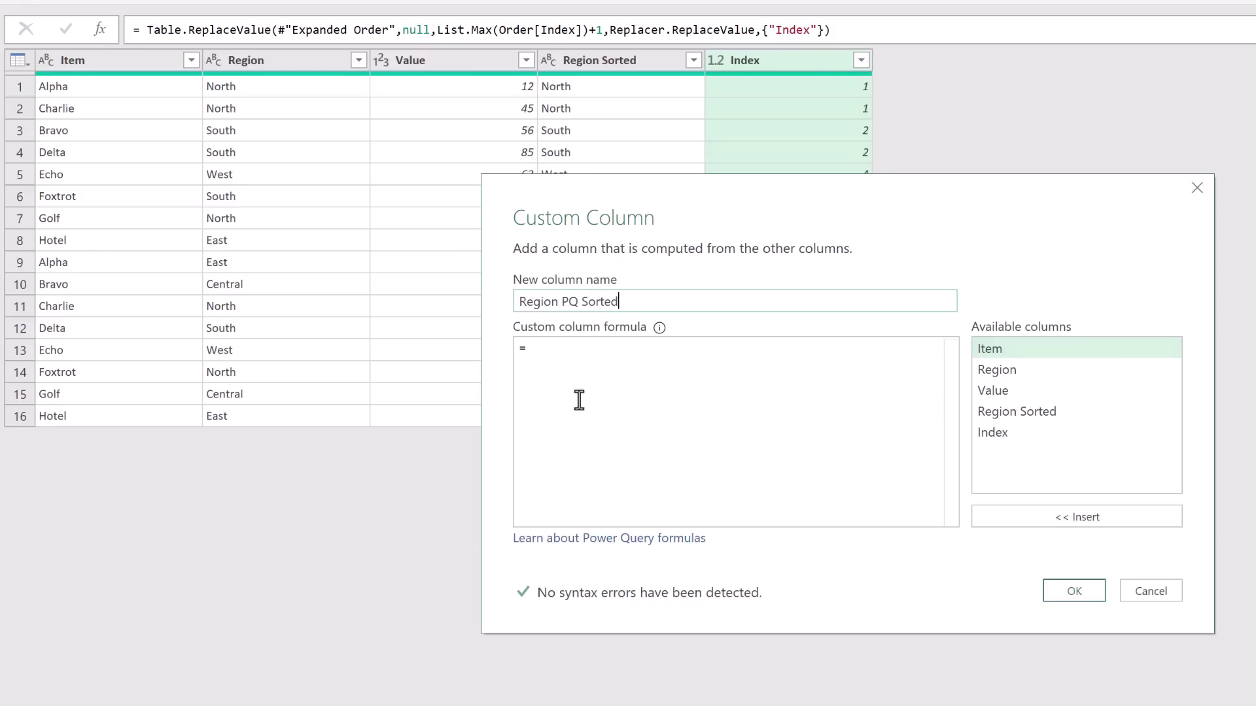
Step: Begin the custom column formula with Text.Repeat, using Character.FromNumber(8203) as the text to repeat
click(579, 400)
text(Te)
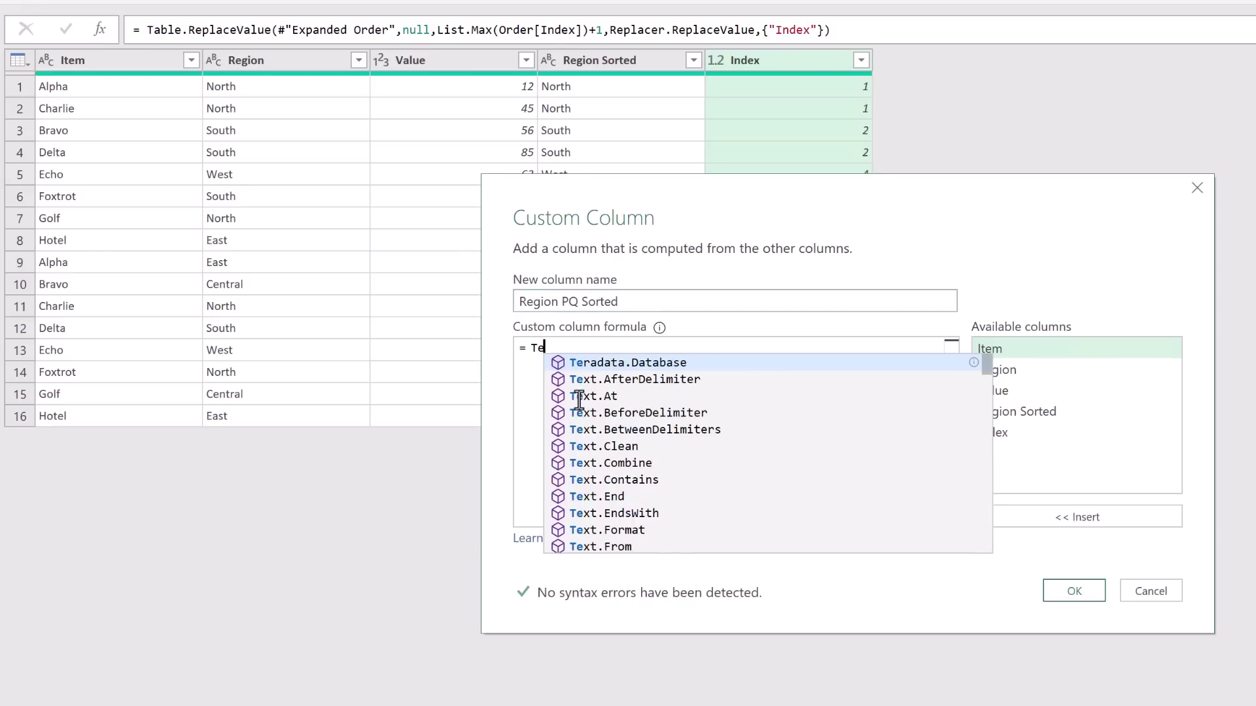
text(xt.Repeat()
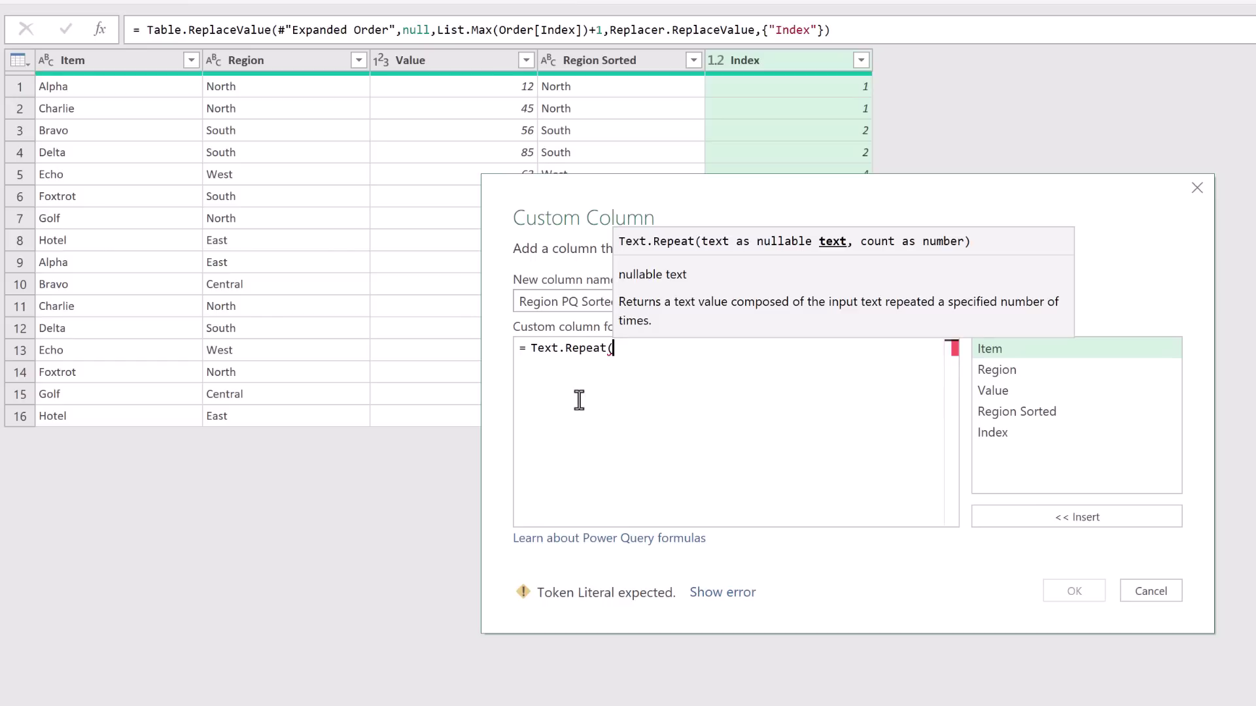
text(Chara)
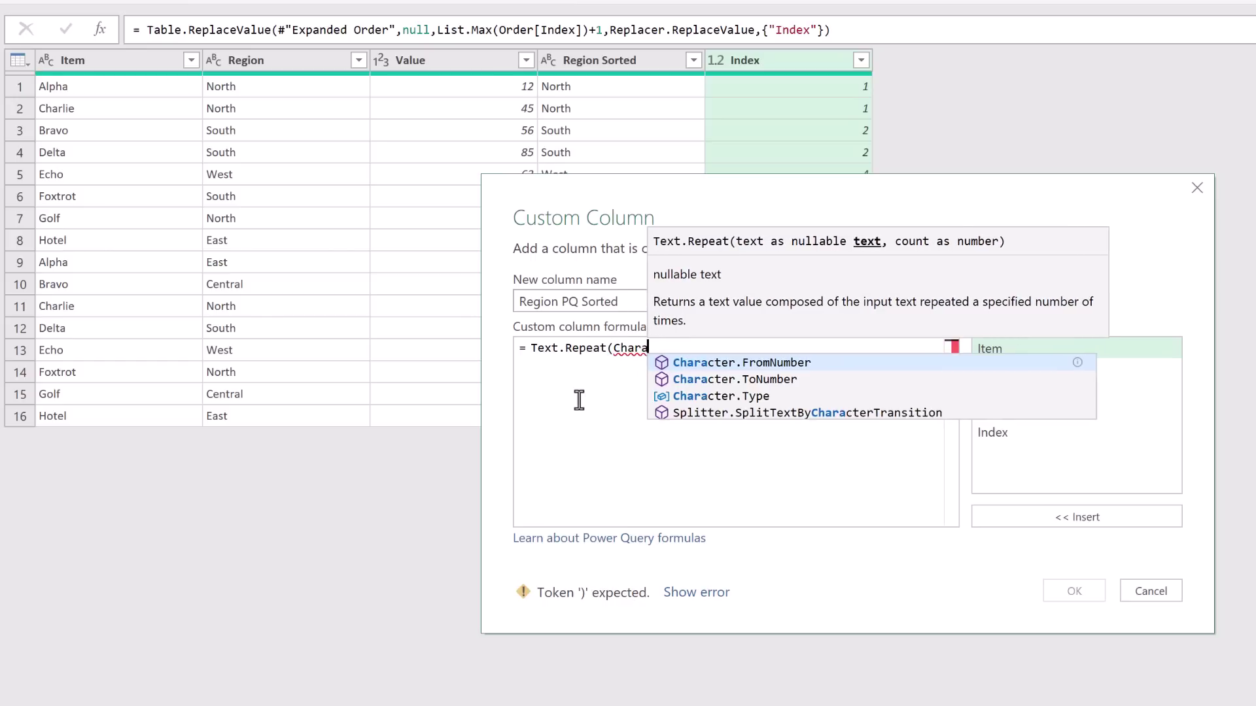
key(Tab)
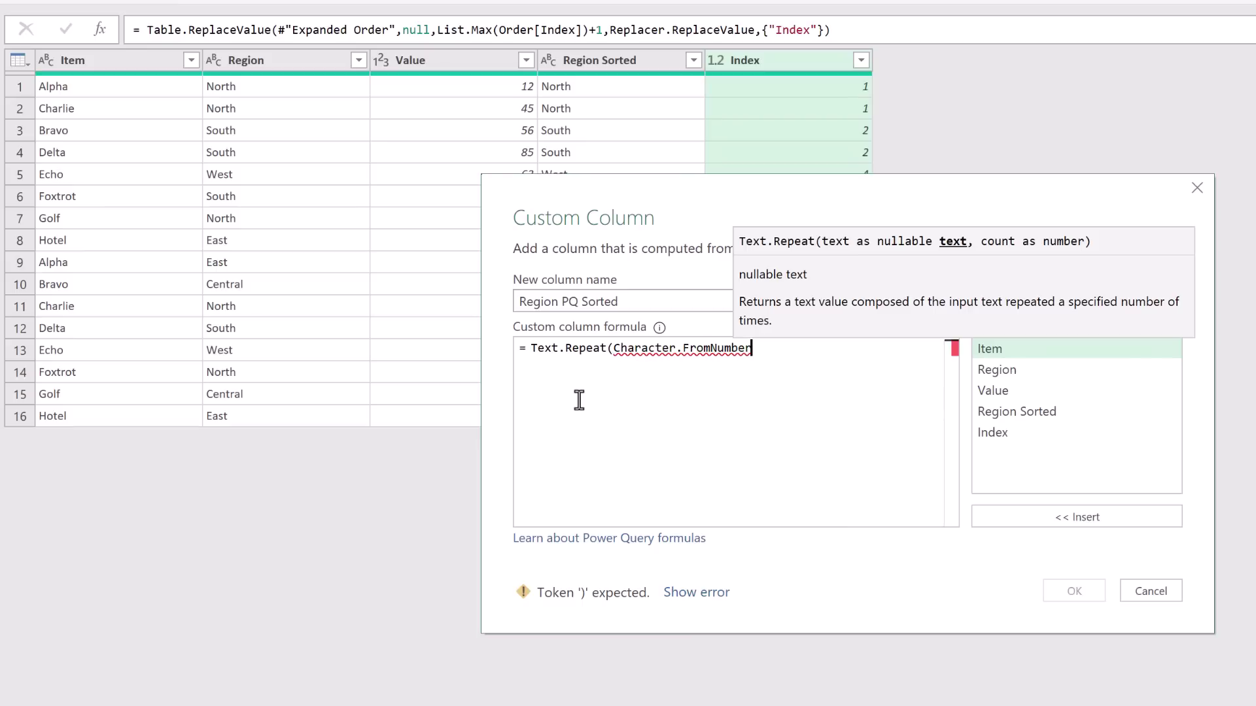
text((8203)
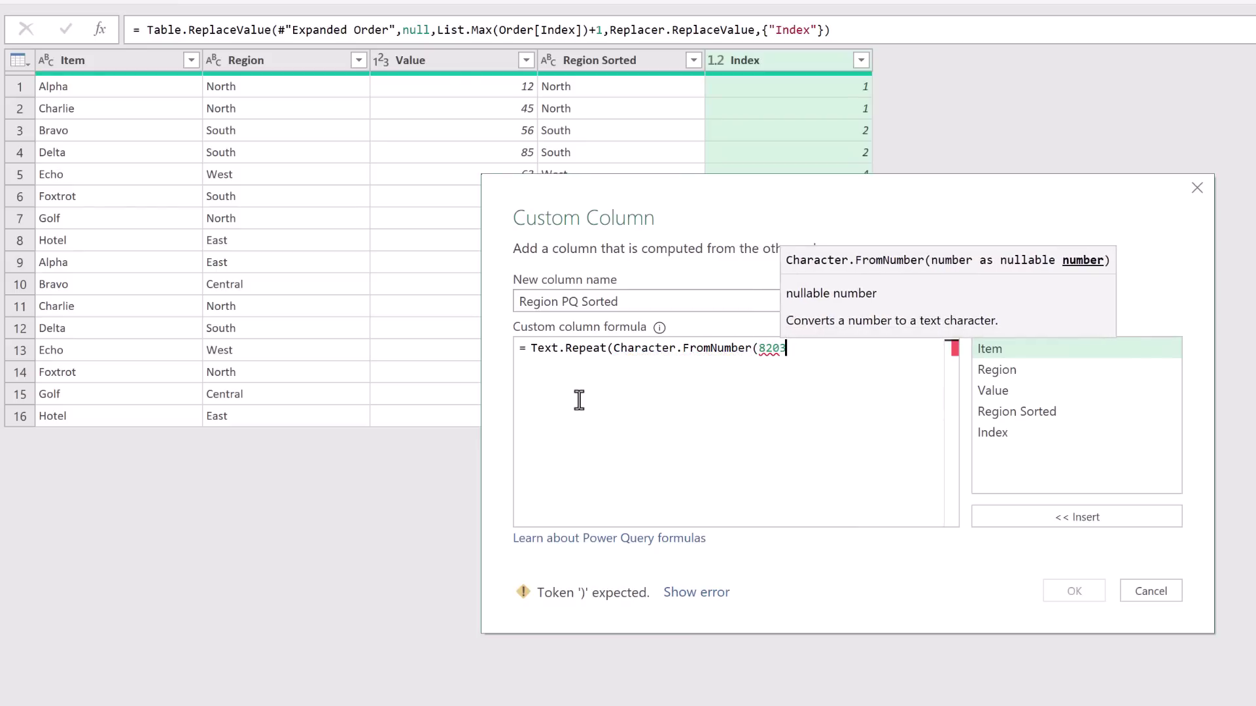
key(Escape)
text())
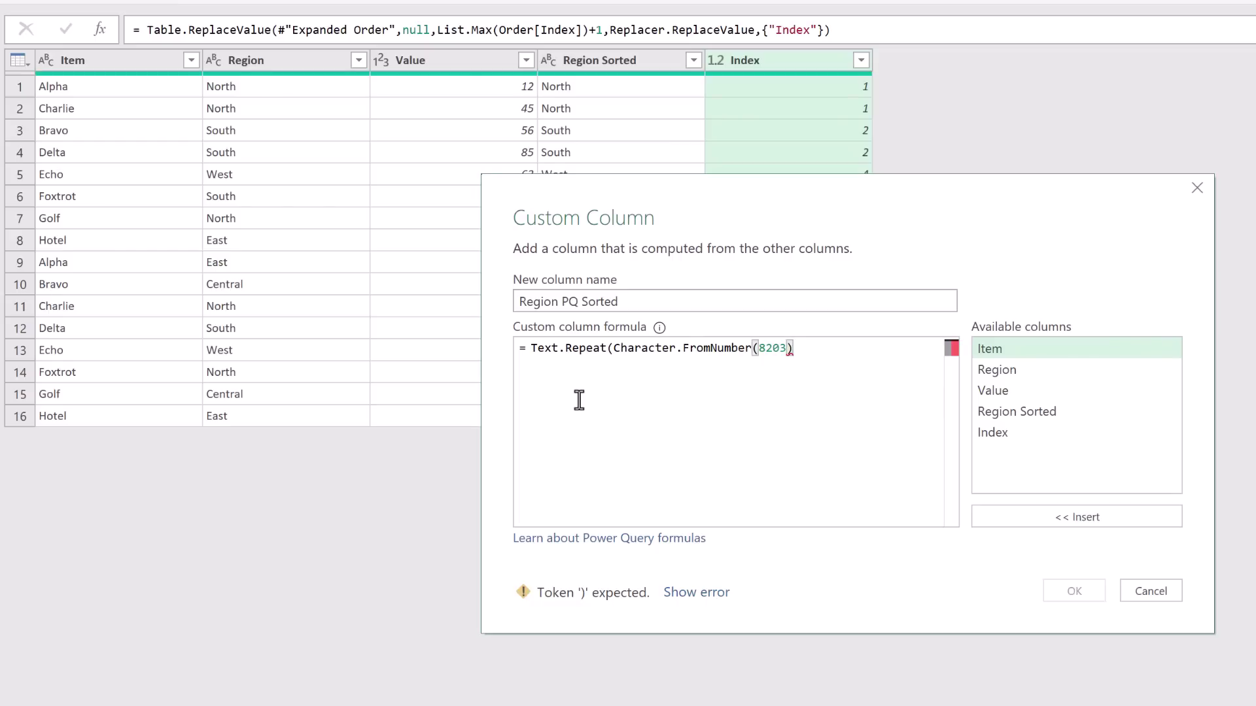
text(,)
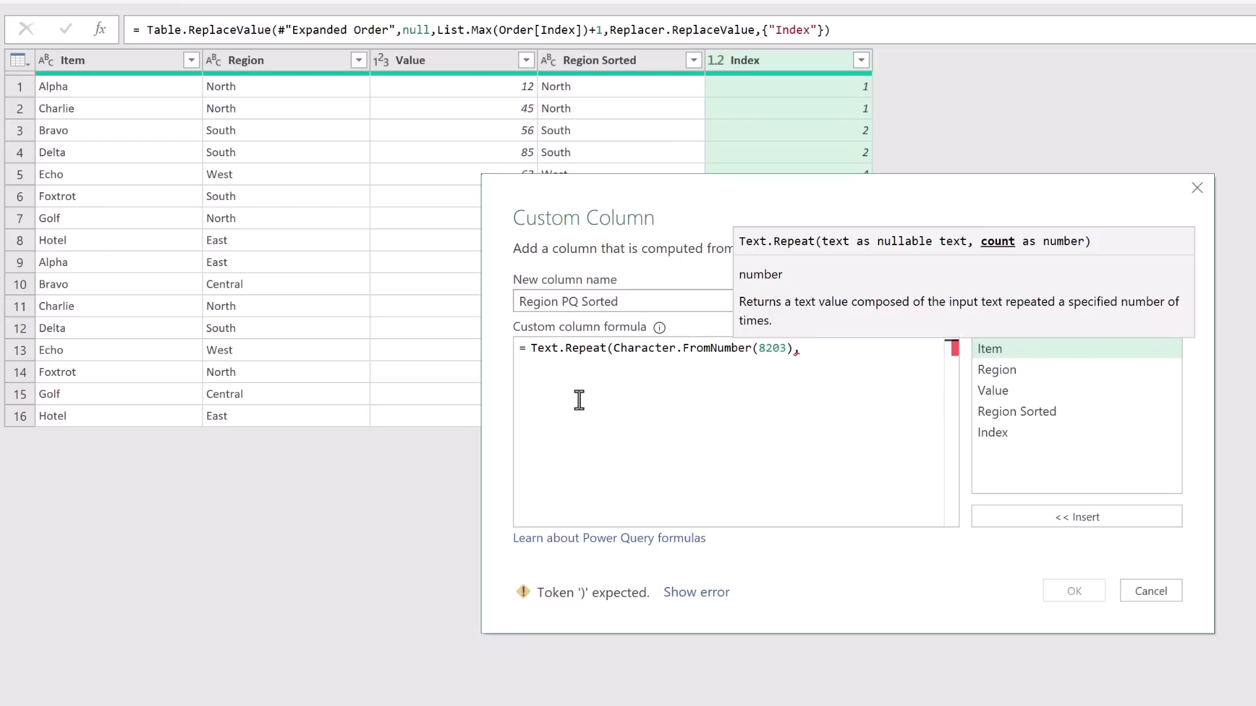
Step: Set the Text.Repeat count to List.Max(Order[Index])-[Index]+2 and close the function
text(List.Max)
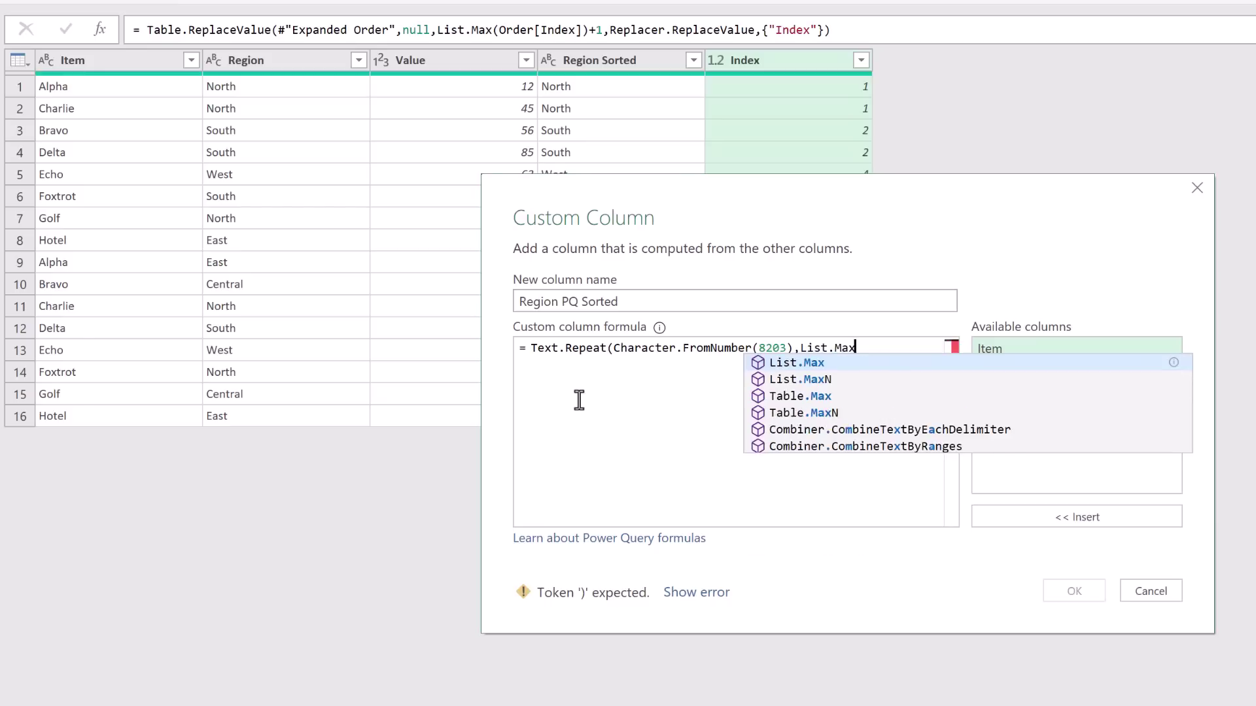
text(()
text(Or)
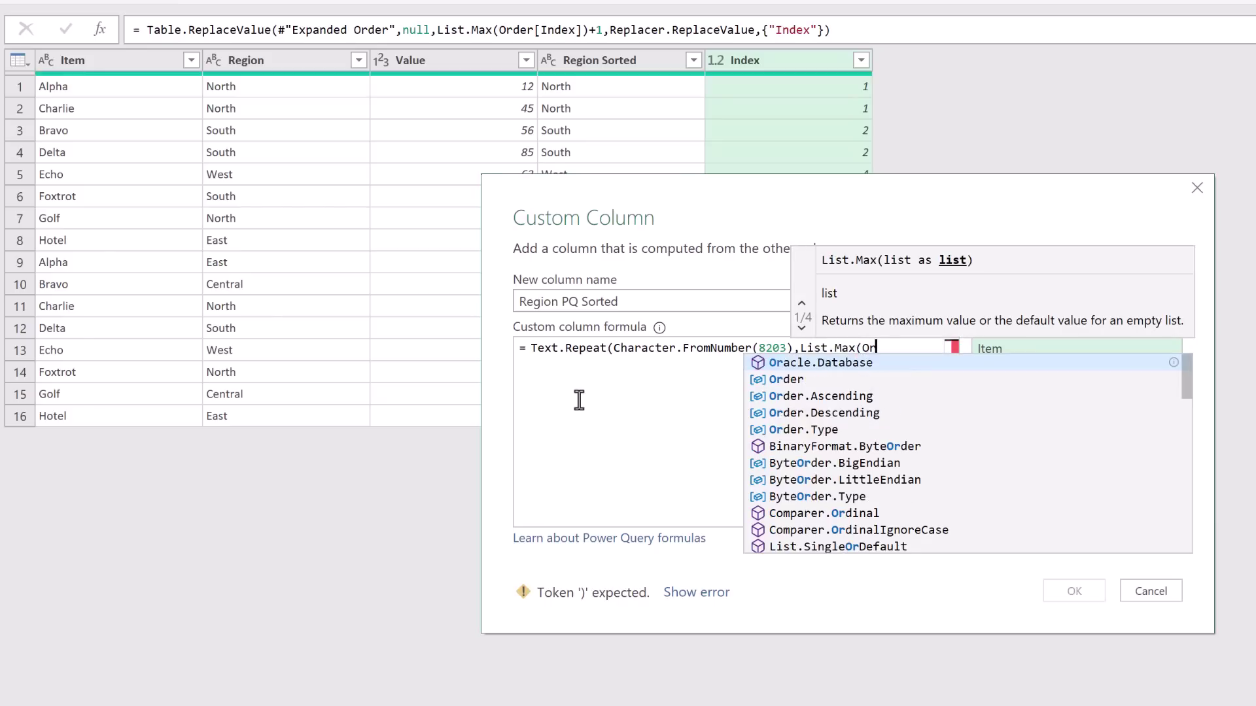
text(der[I)
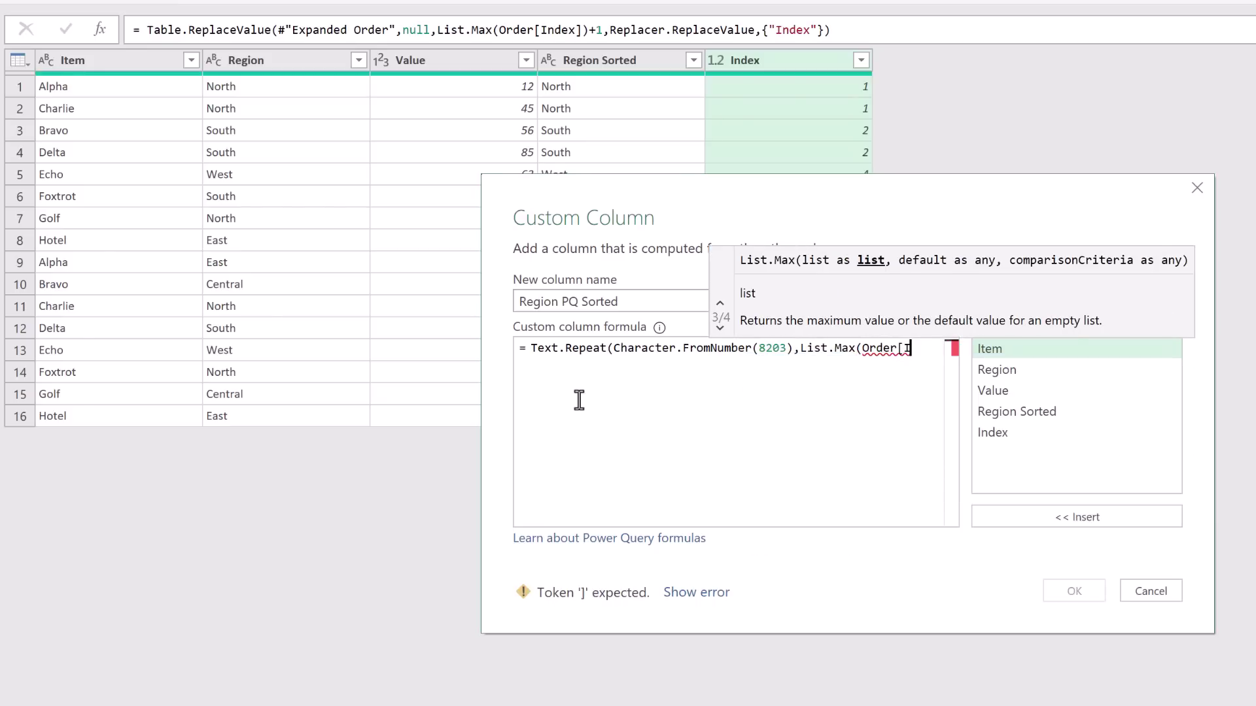
text(ndex]))
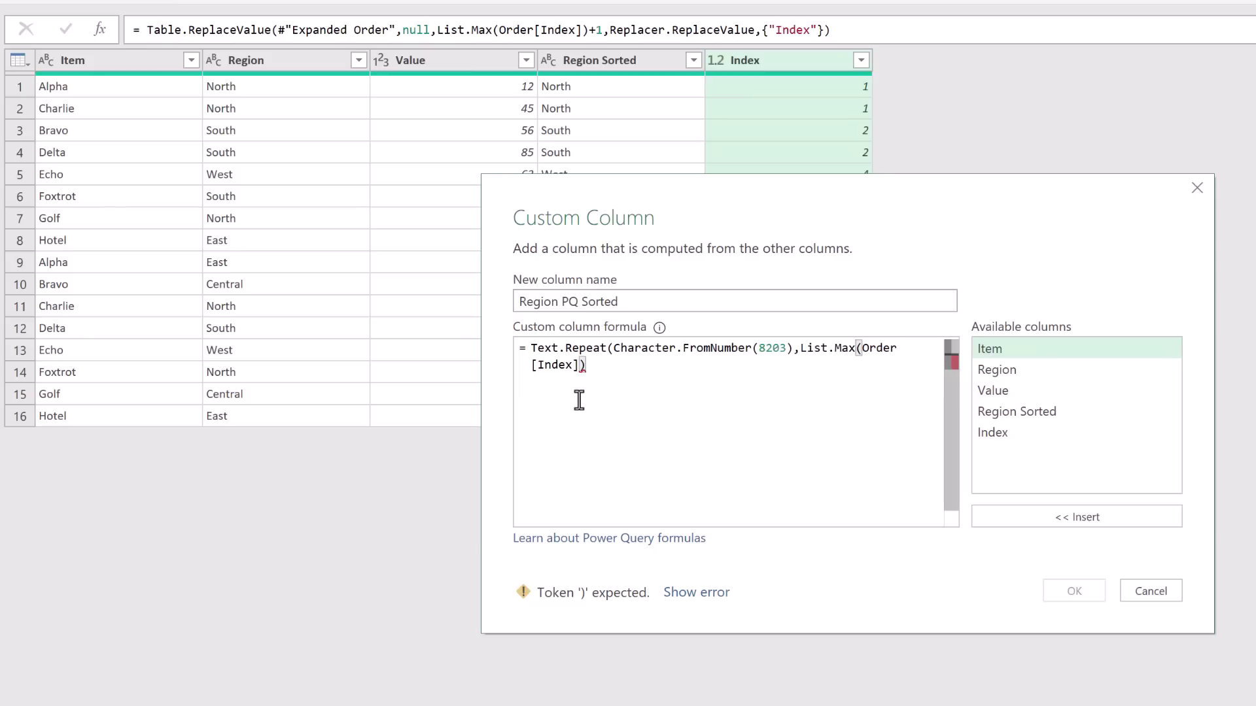
text(,)
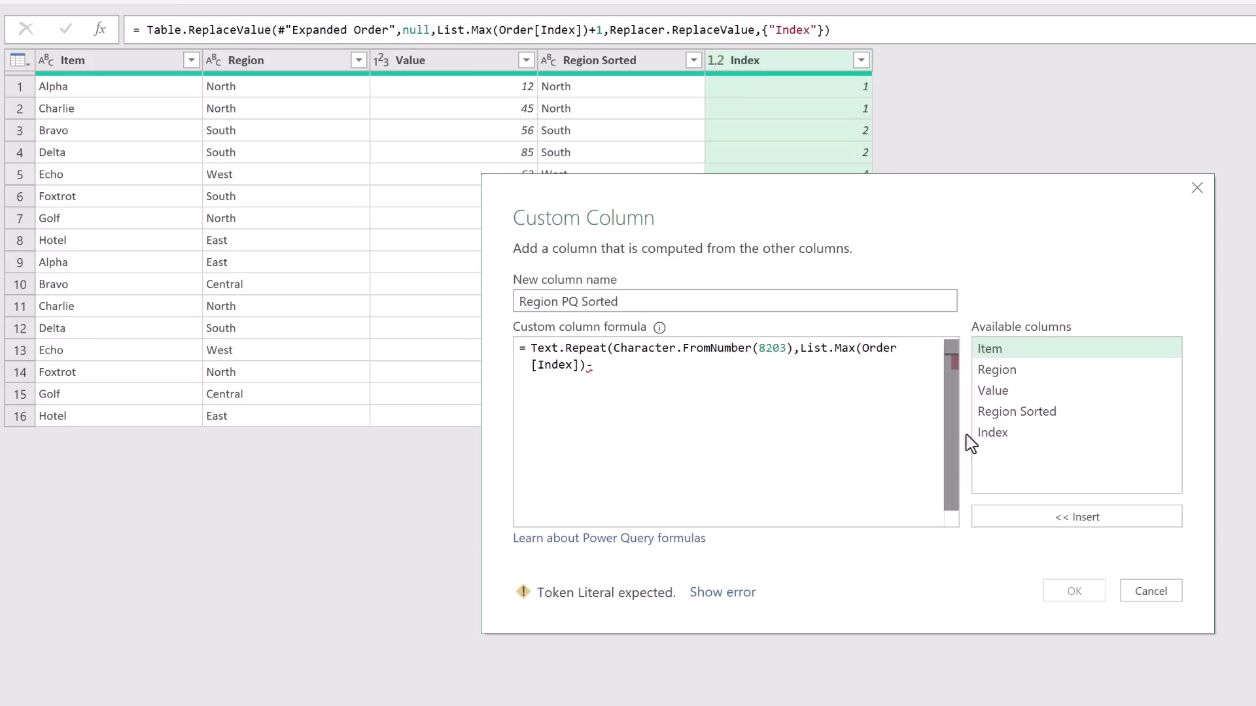
double_click(986, 434)
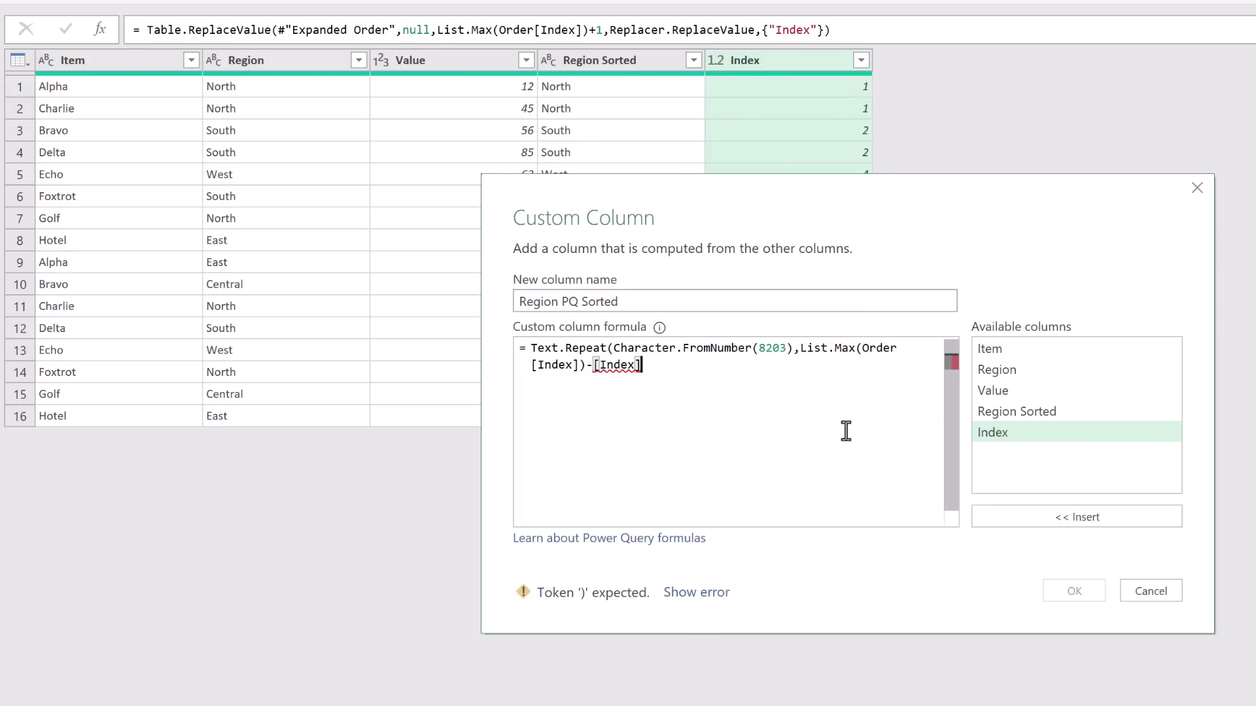
text(+2))
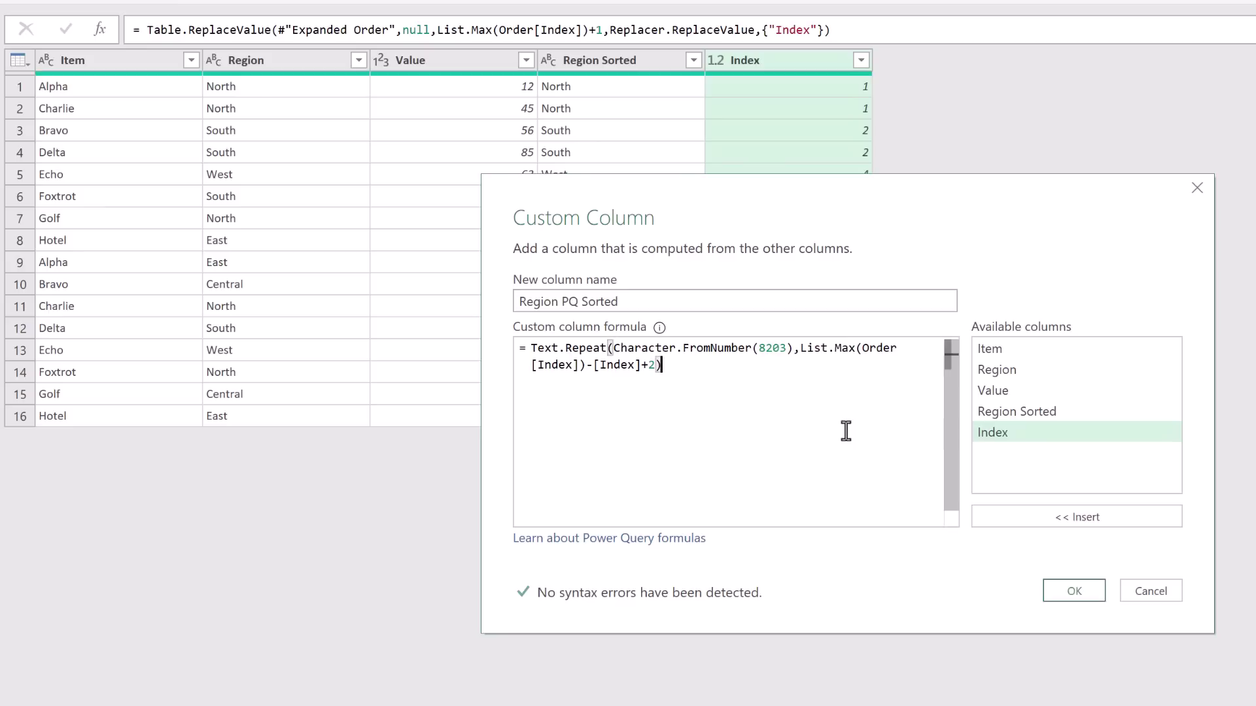
Step: Append &[Region] to the formula and create the custom column
text(&)
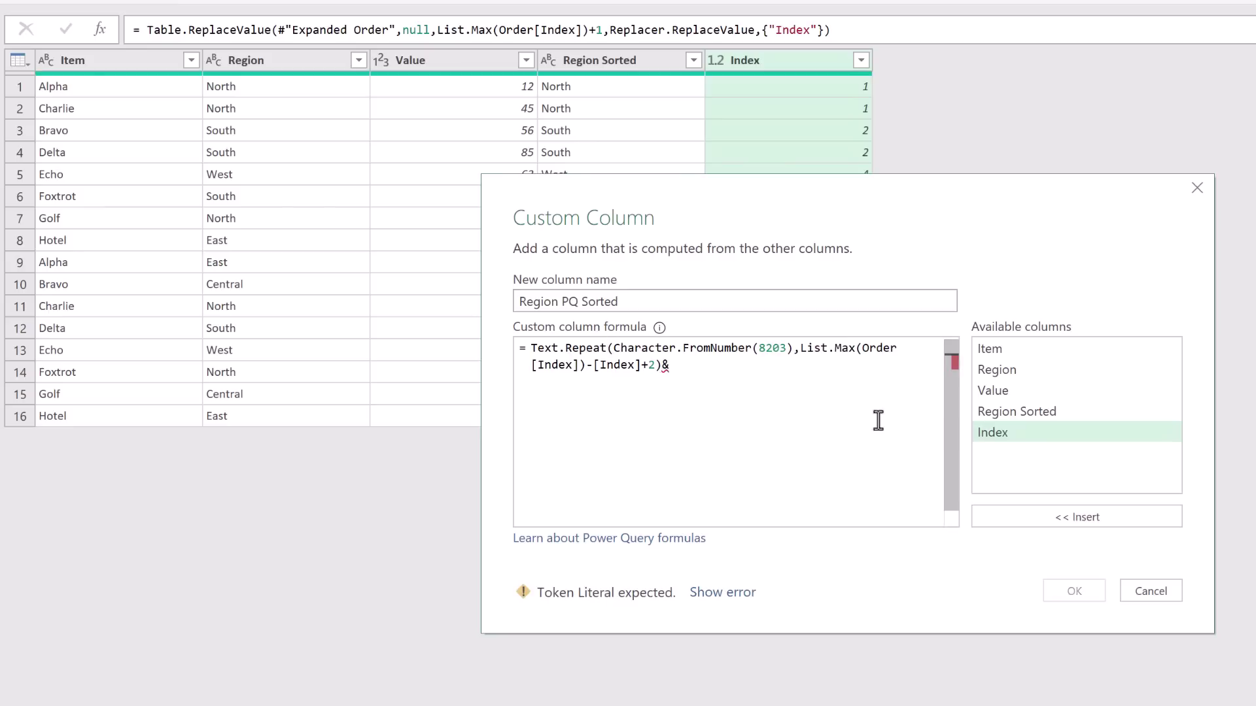
double_click(995, 370)
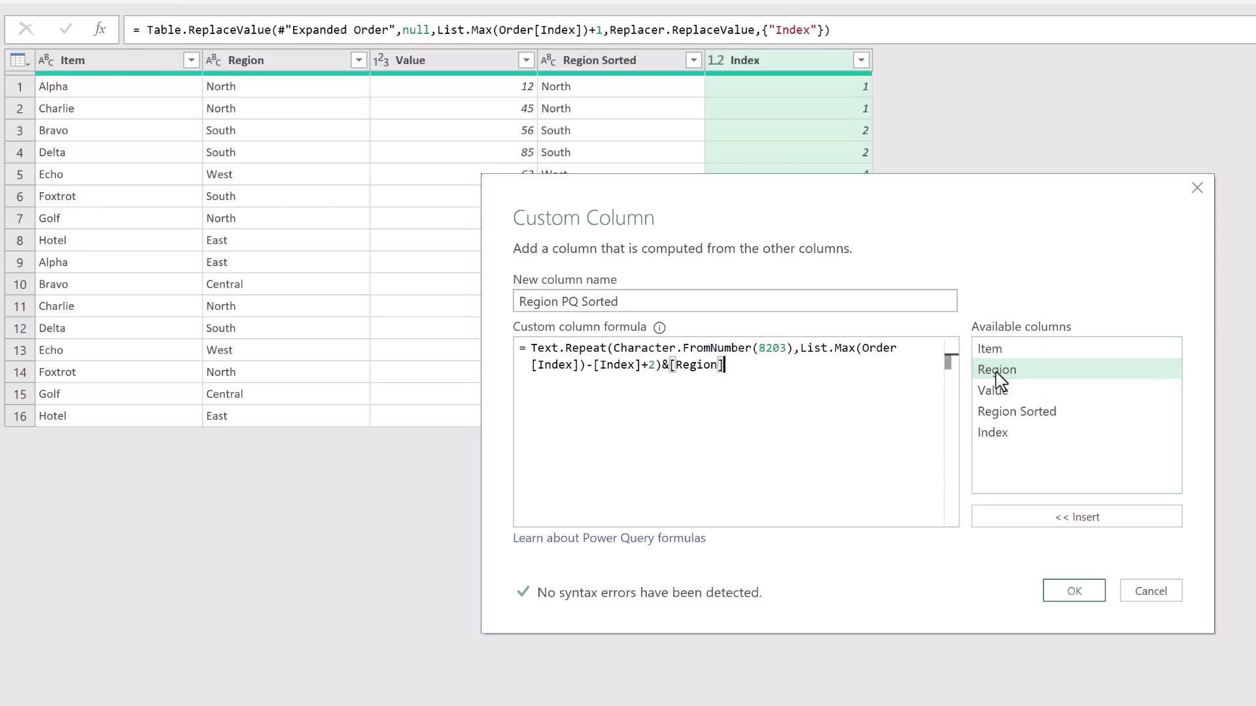
click(1075, 592)
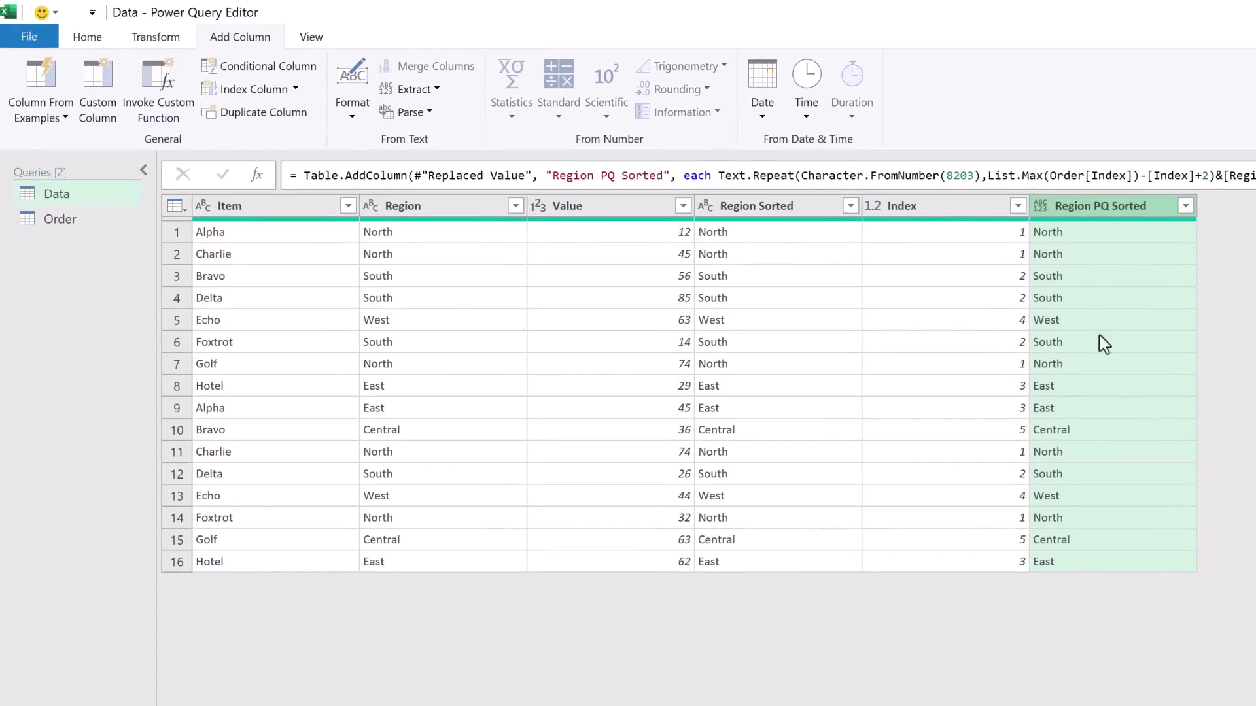
Step: Set the Region PQ Sorted column's data type to Text and load the queries as connections only
click(1040, 206)
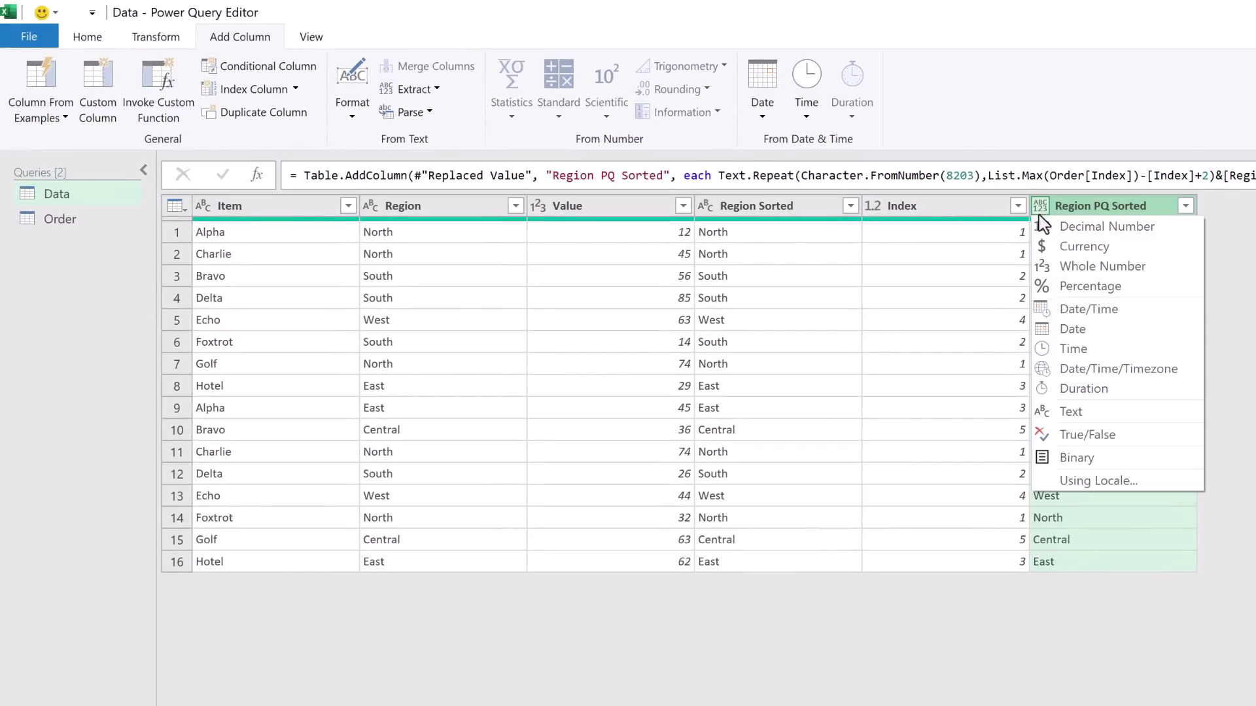
click(1078, 410)
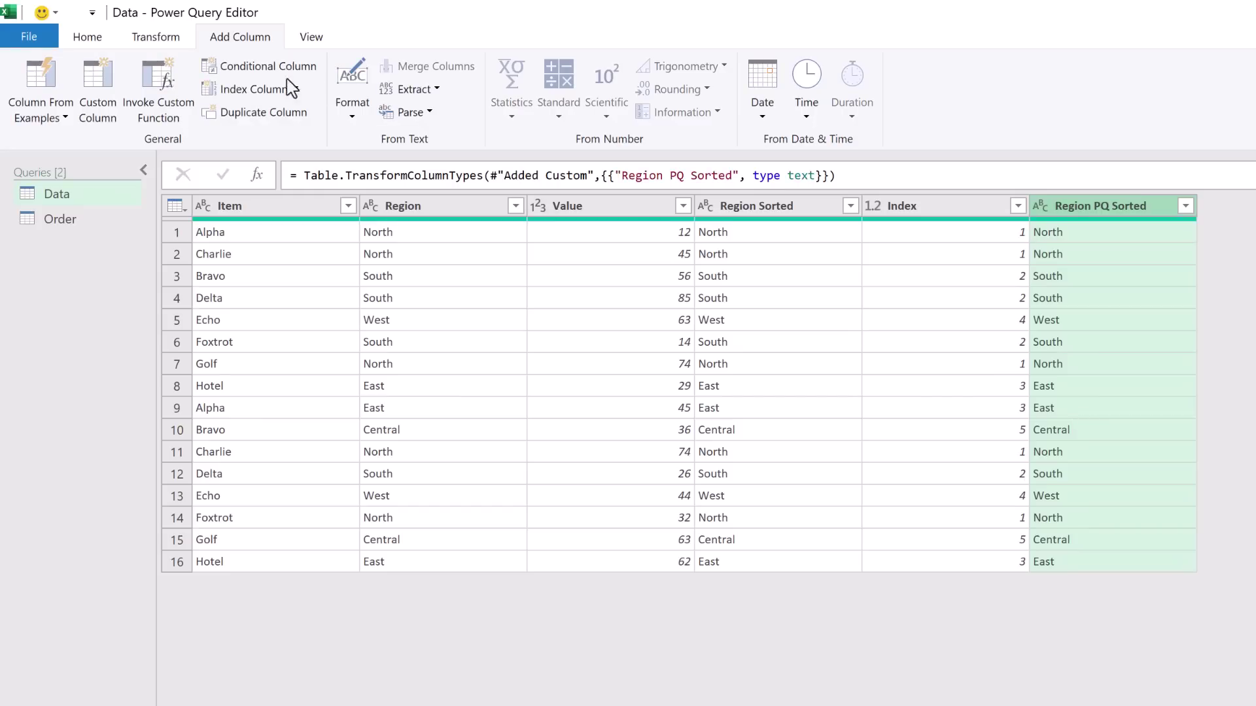
click(95, 39)
click(41, 119)
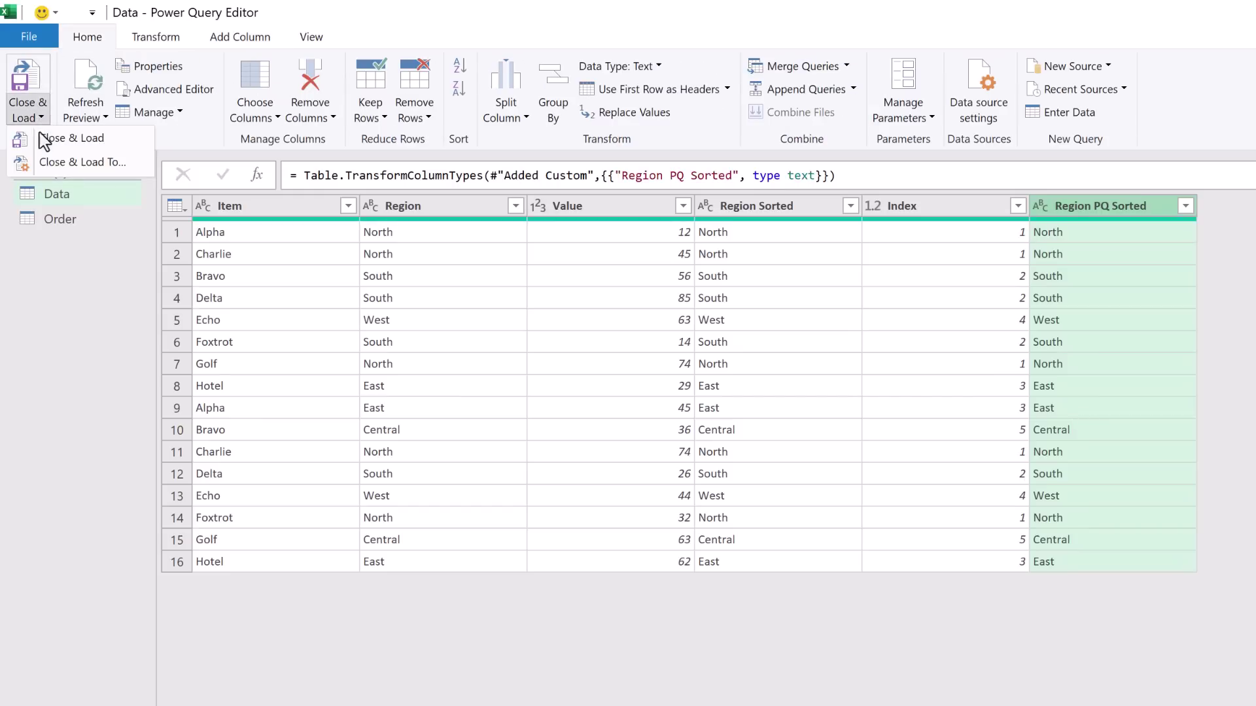
click(53, 164)
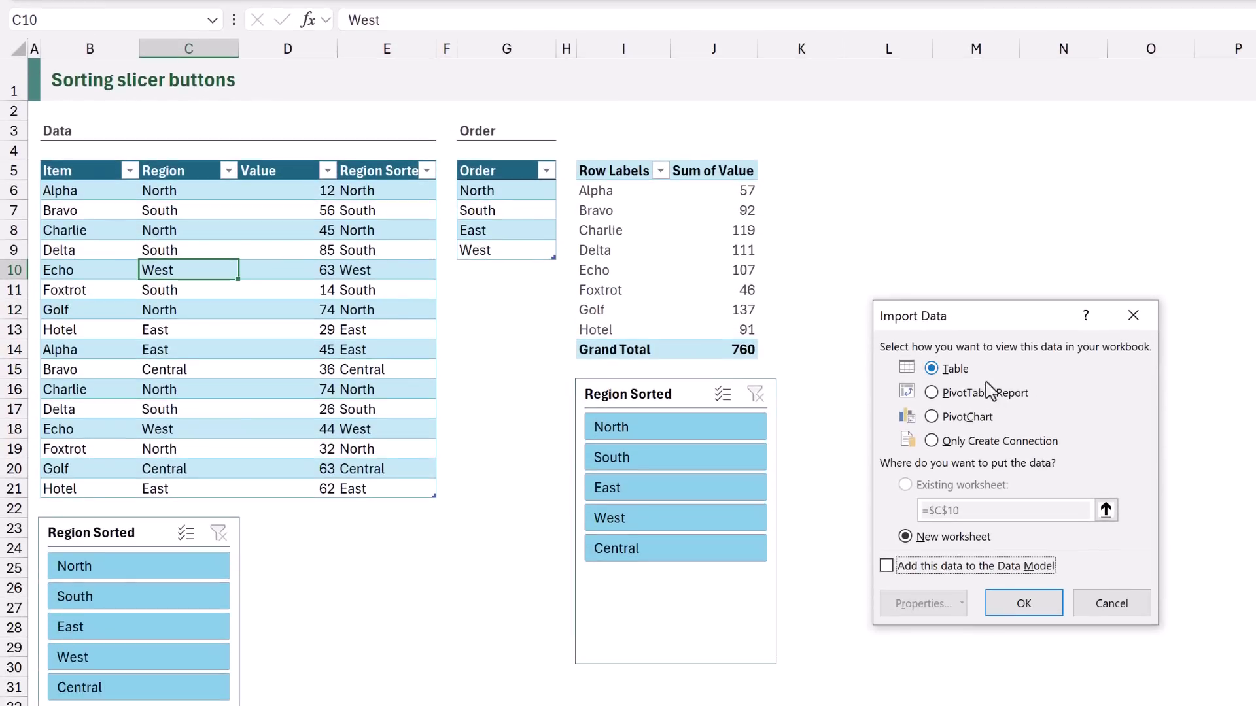
click(1009, 438)
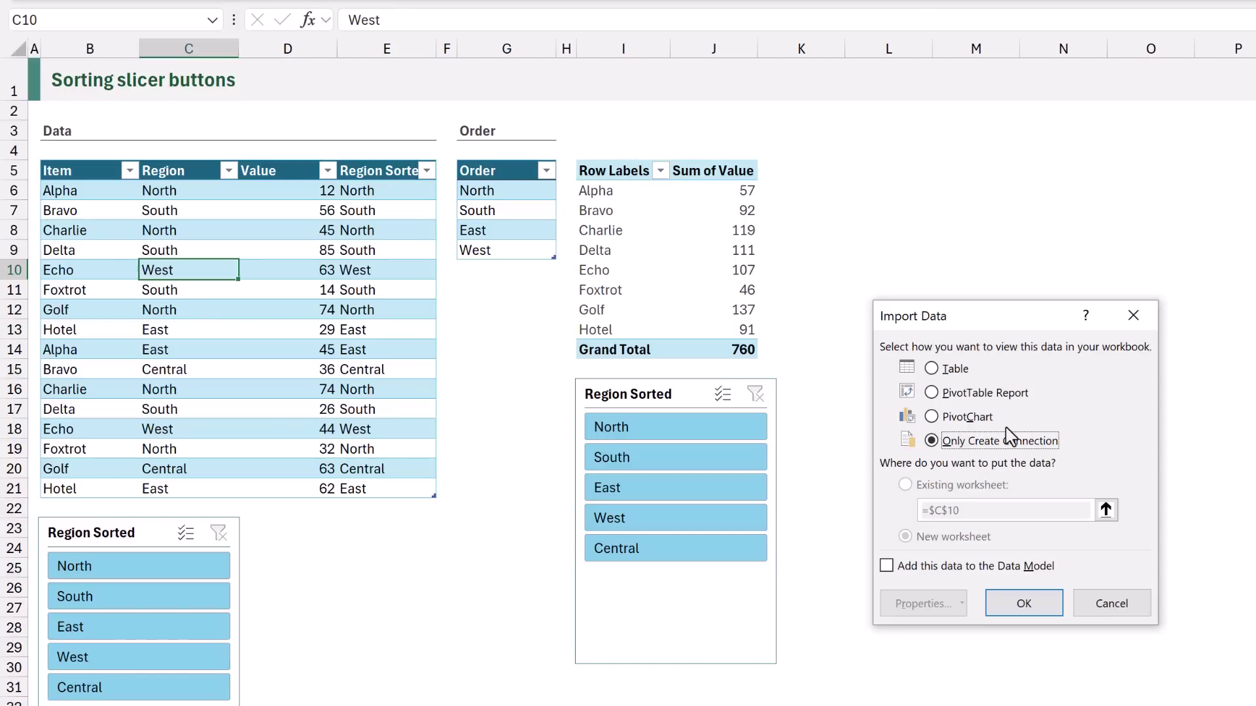
click(1031, 613)
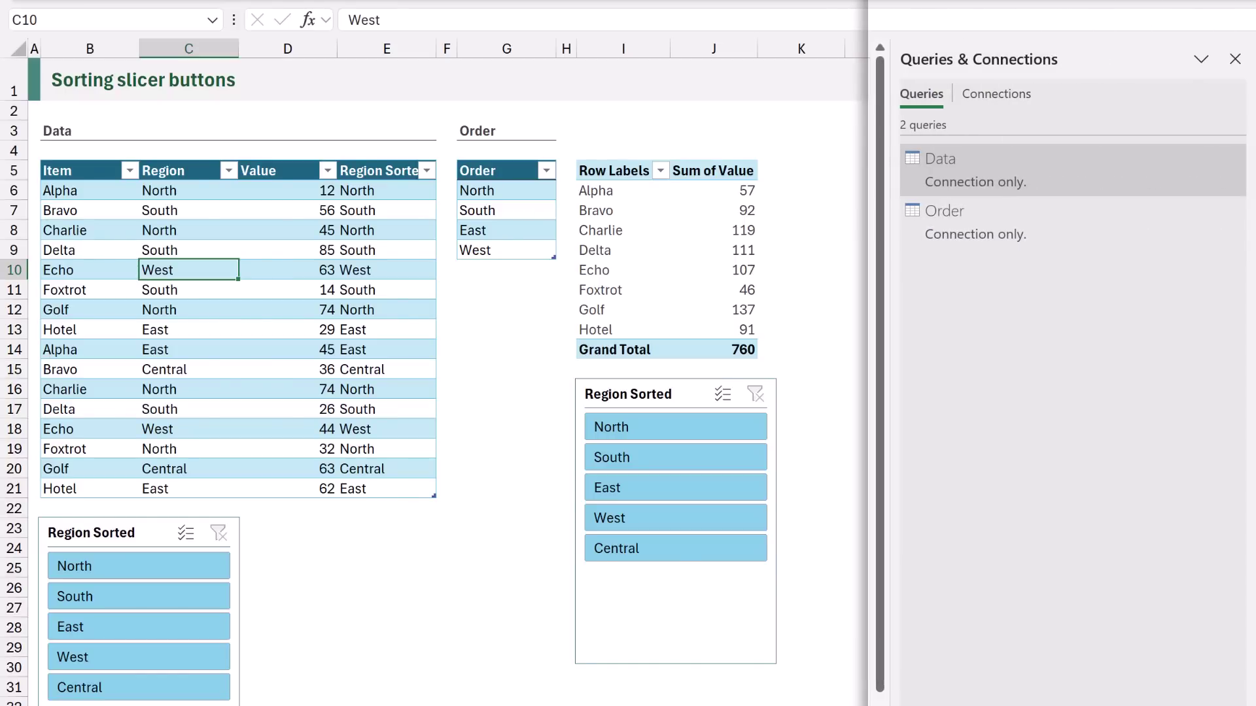
Step: Load the Data query as a PivotTable report at L5 of the existing worksheet, with Value summed in Values and Item in Rows
right_click(966, 182)
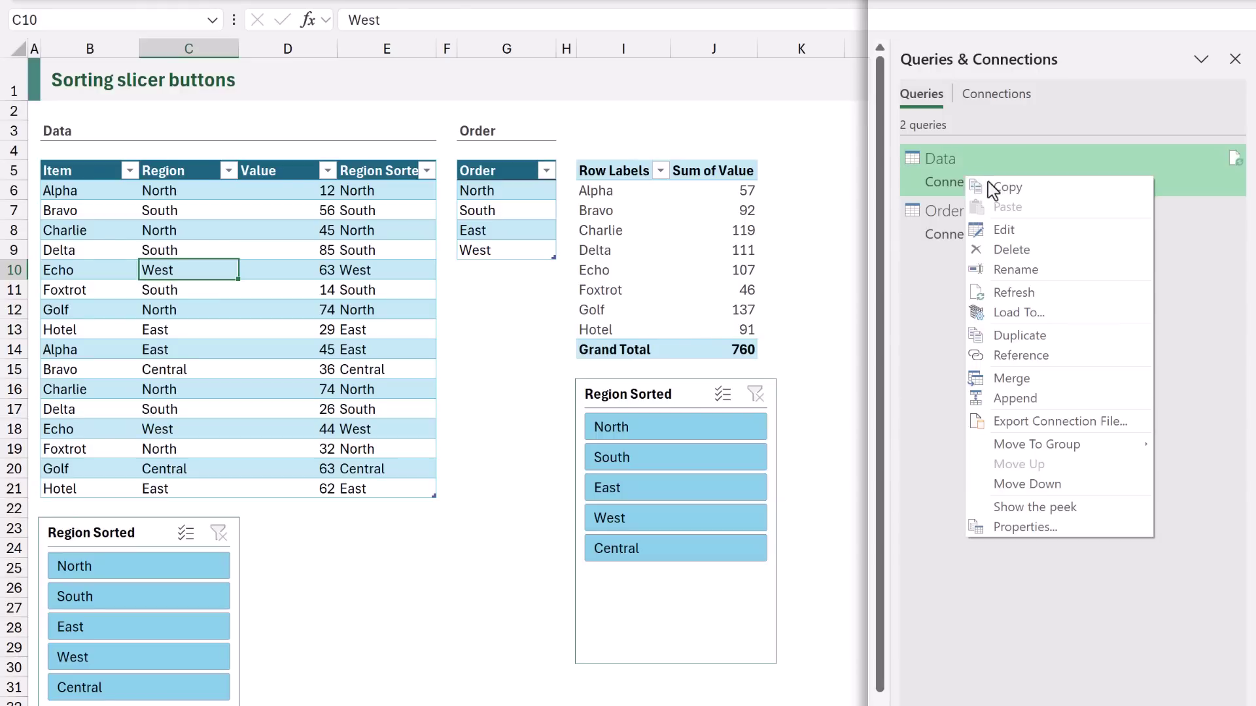
click(1022, 319)
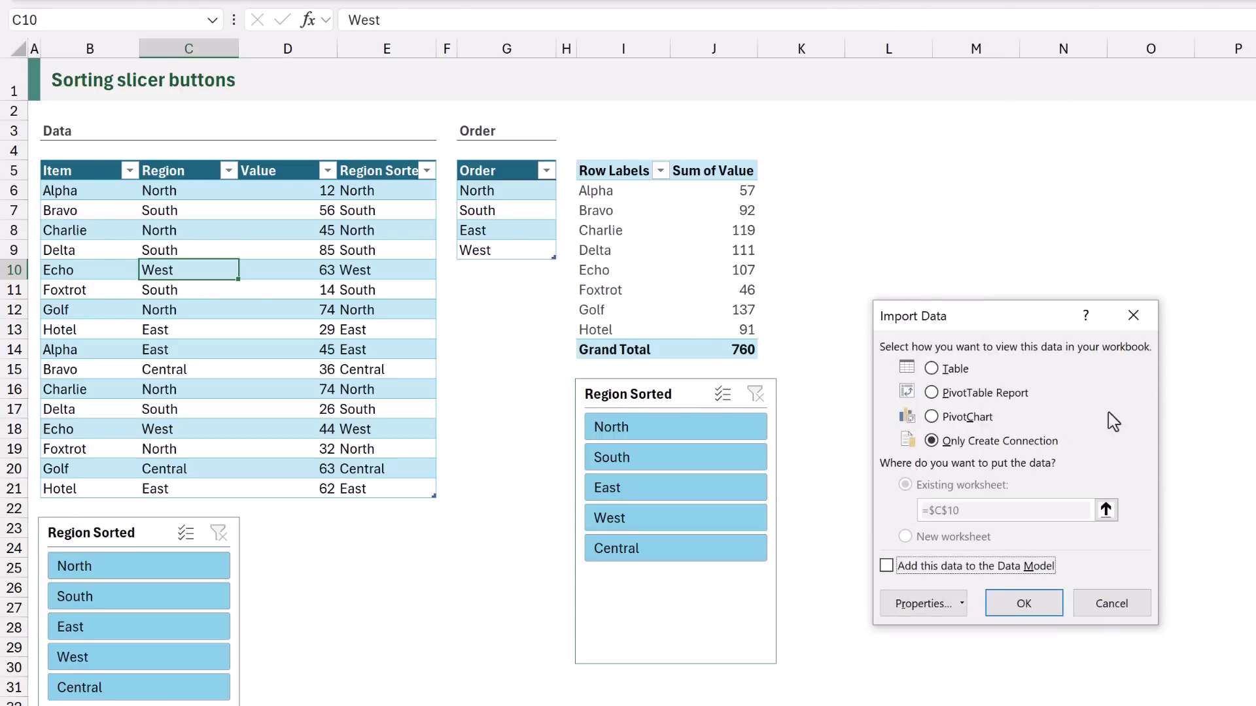
click(998, 394)
click(1097, 507)
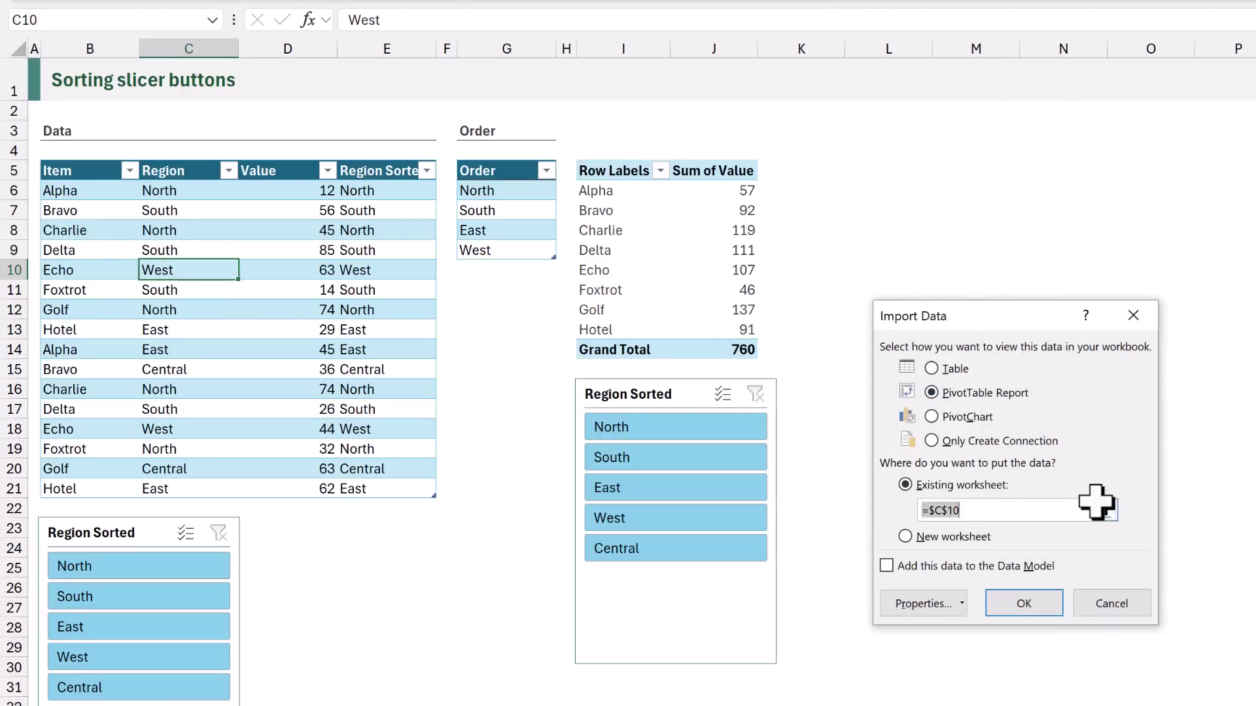
click(1096, 504)
click(876, 170)
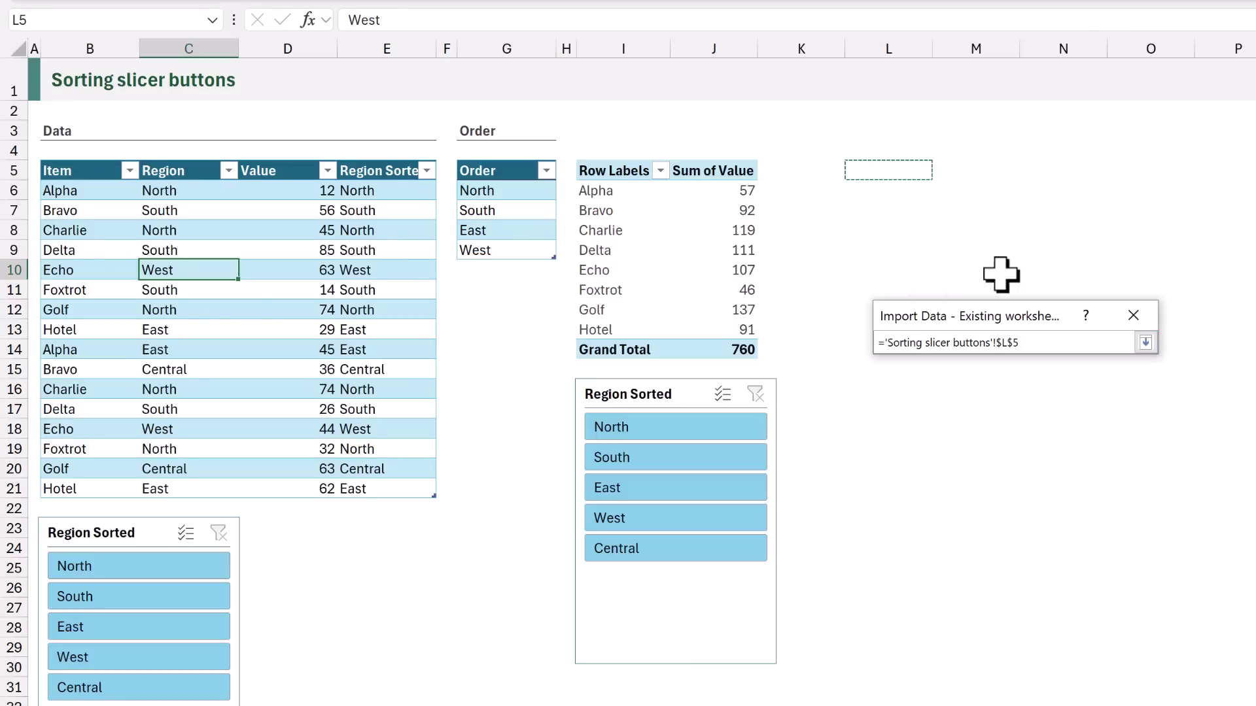
click(1146, 342)
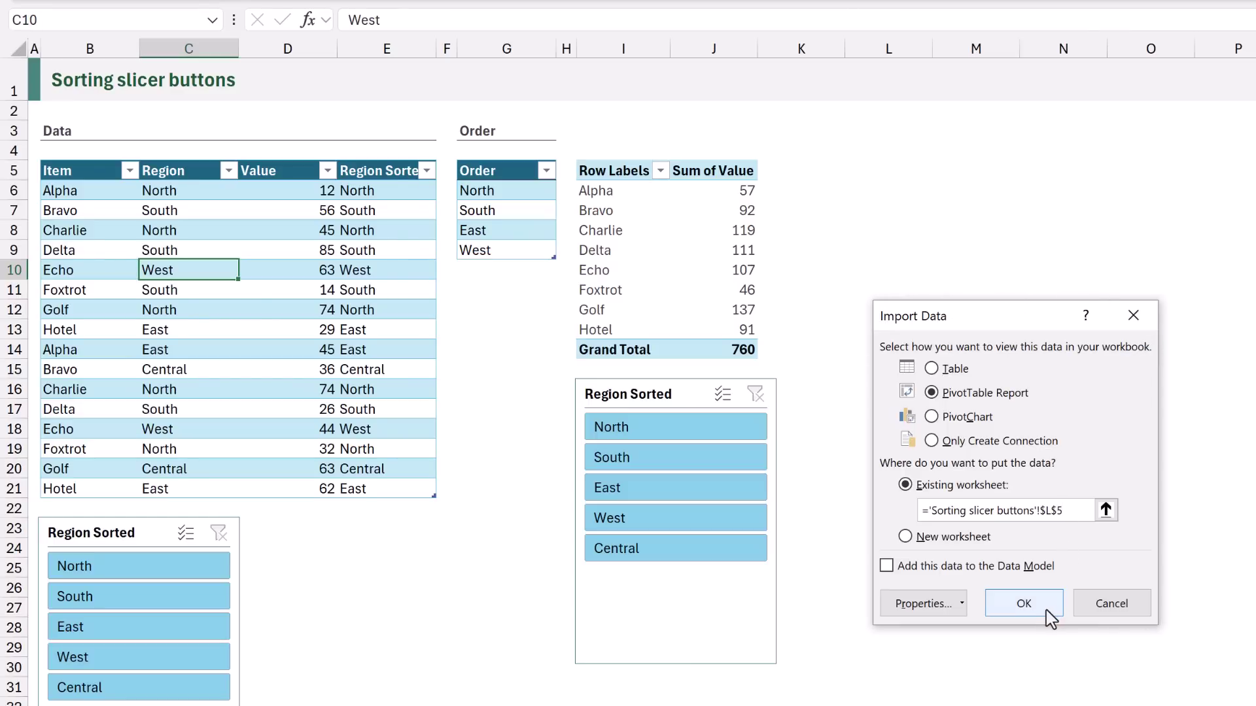
click(1046, 609)
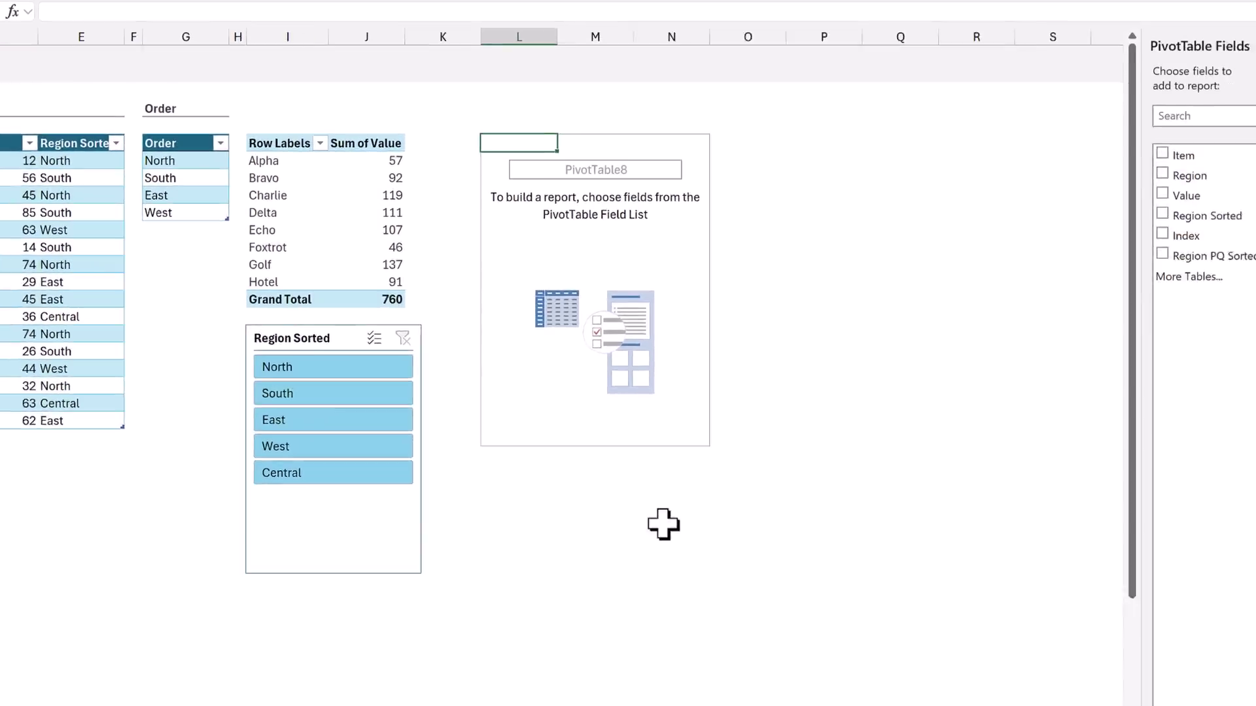
drag(1186, 195, 1167, 582)
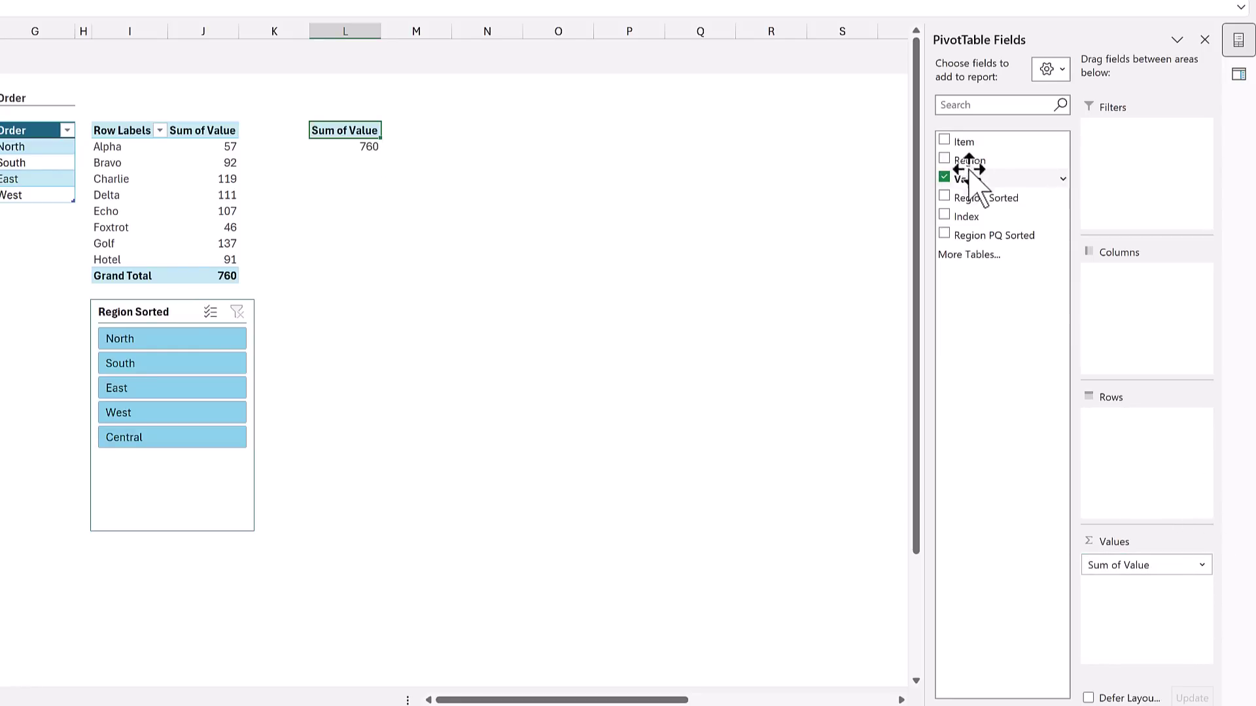
drag(959, 145, 1164, 518)
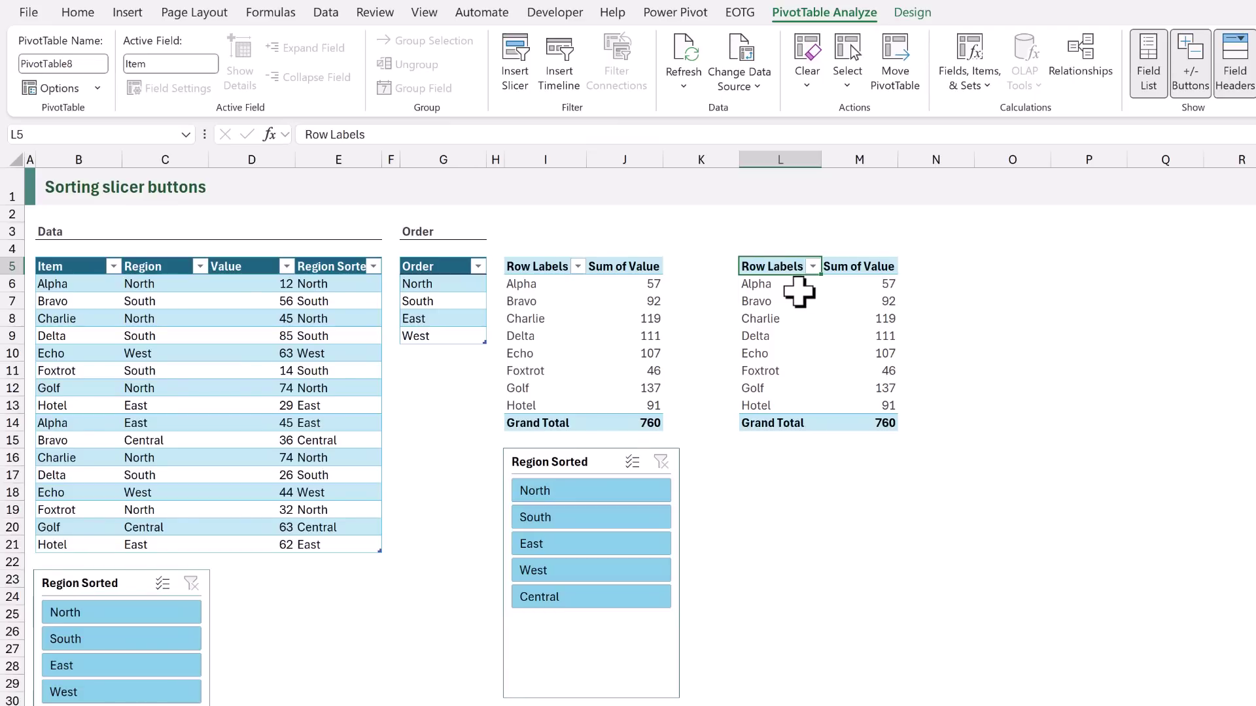
Step: Insert a Region PQ Sorted slicer for the new PivotTable and place it directly beneath that PivotTable
click(140, 18)
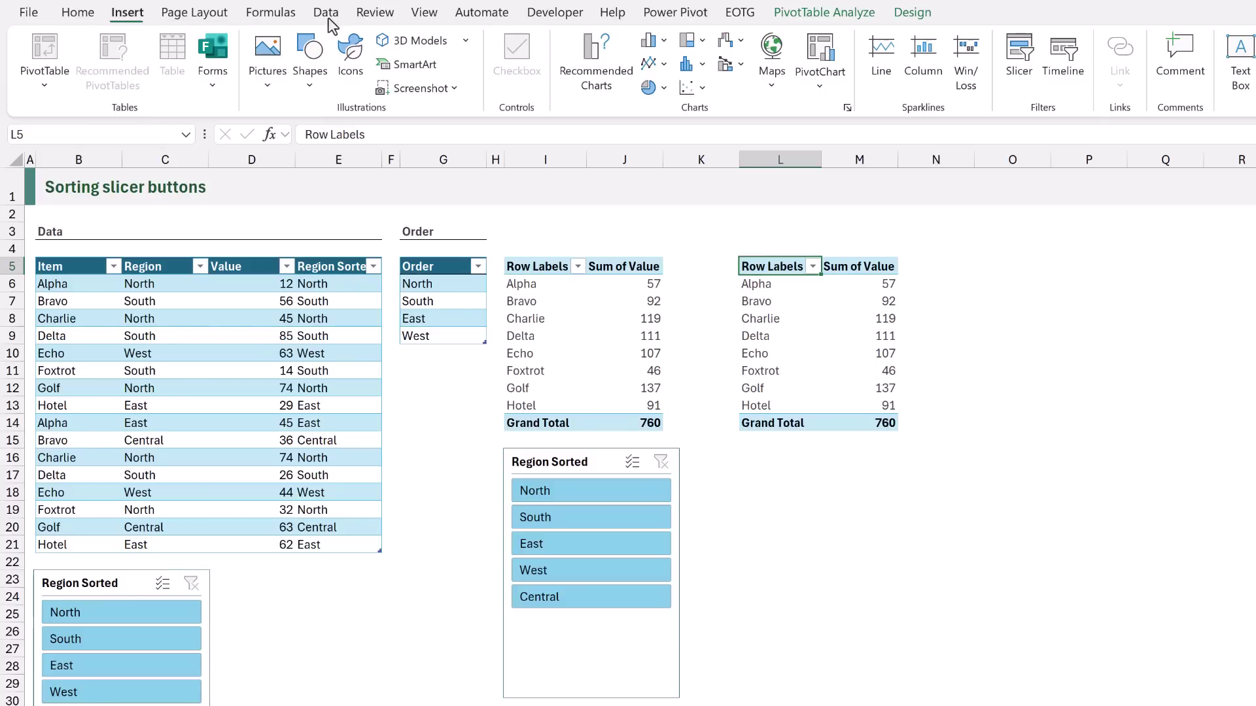
click(1019, 59)
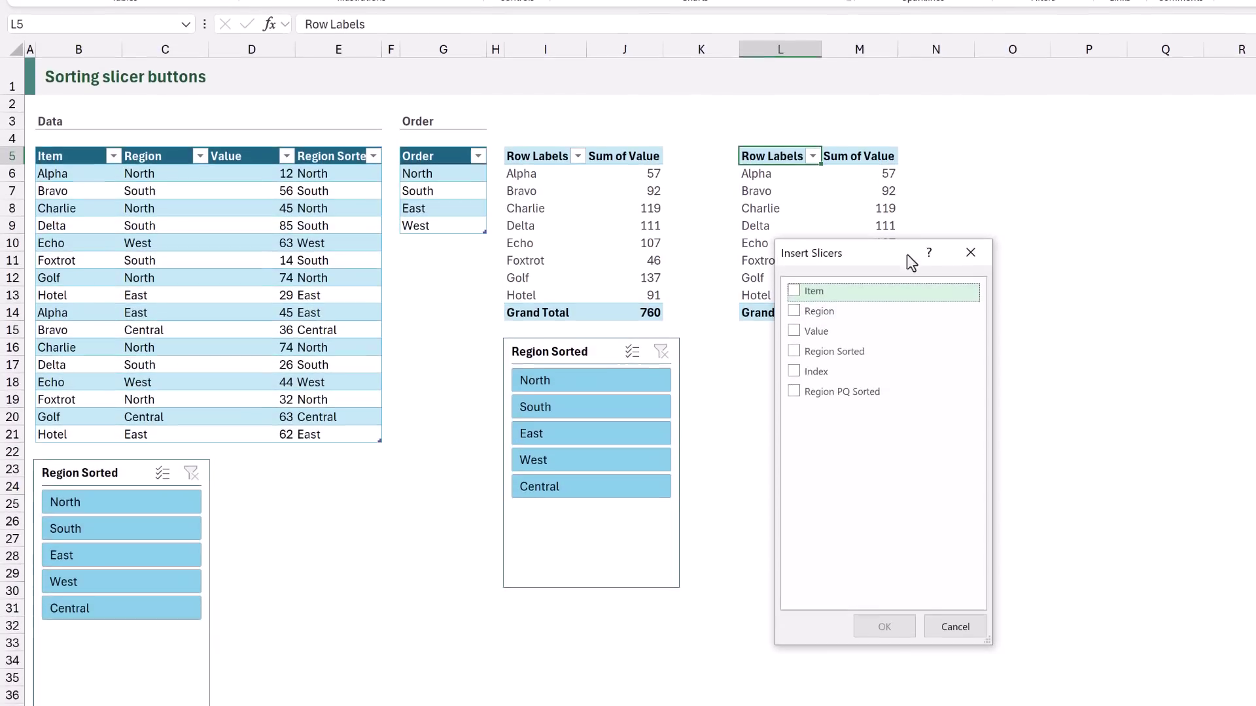
click(794, 392)
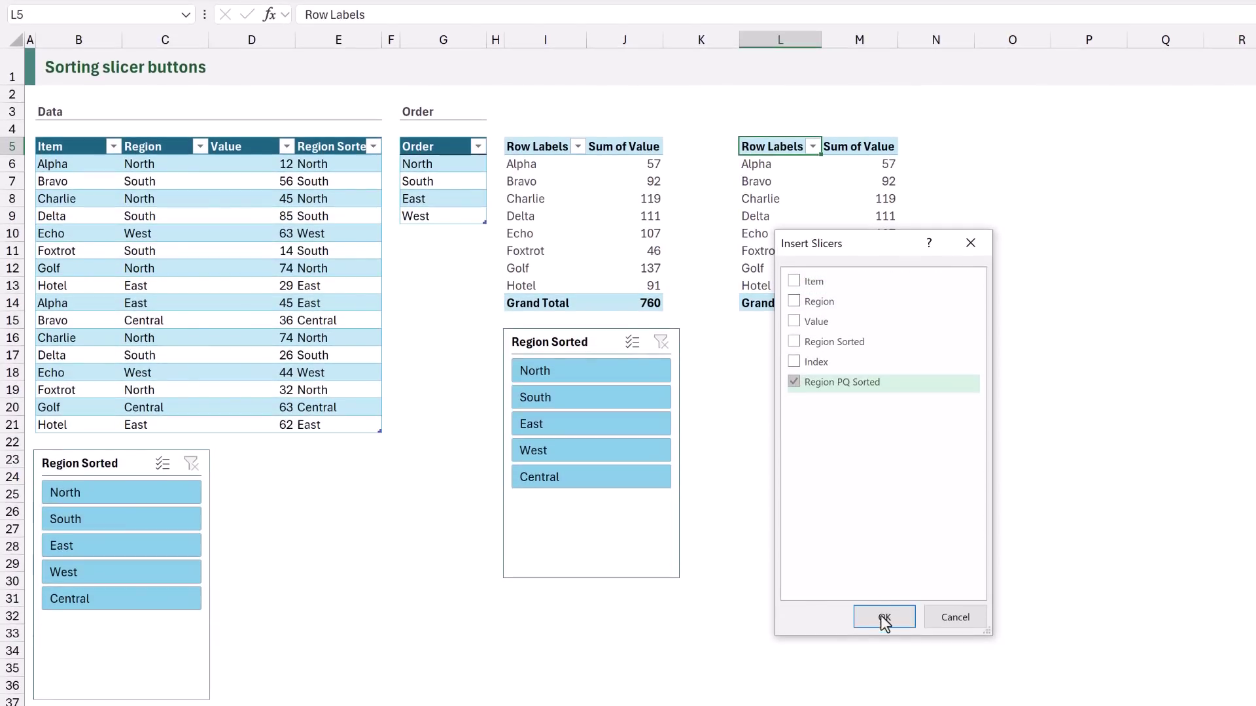
click(883, 618)
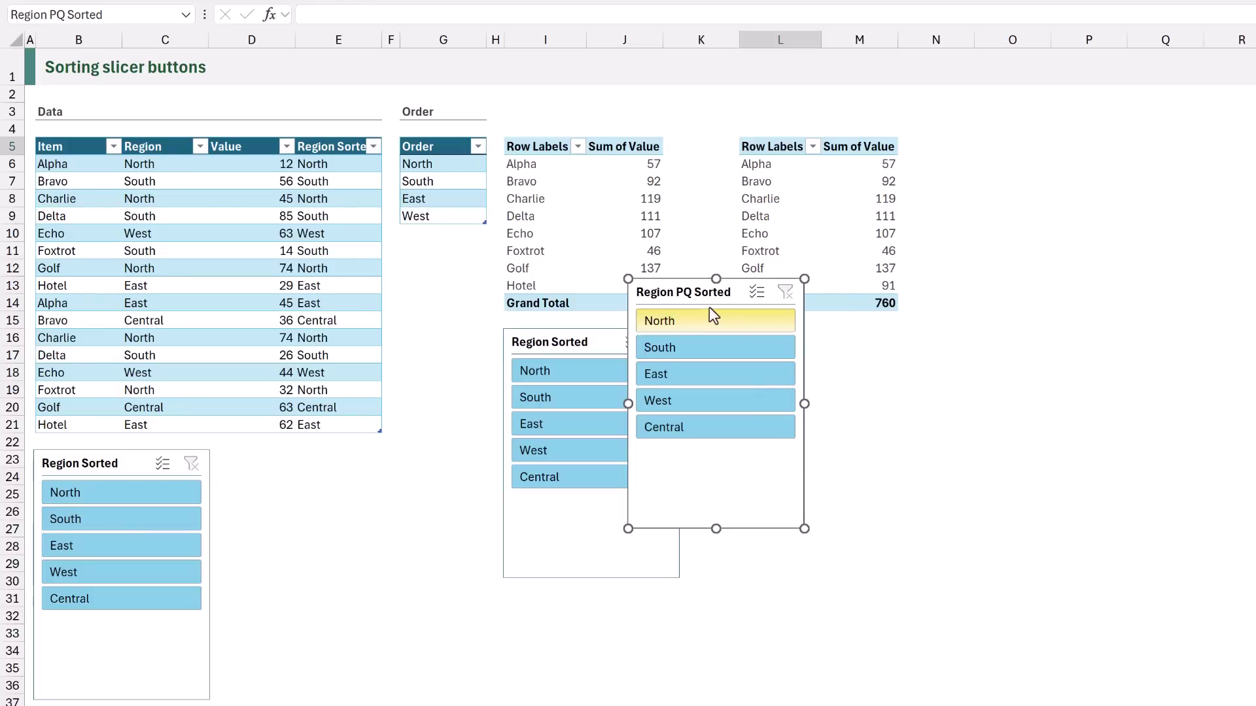
drag(699, 292, 803, 339)
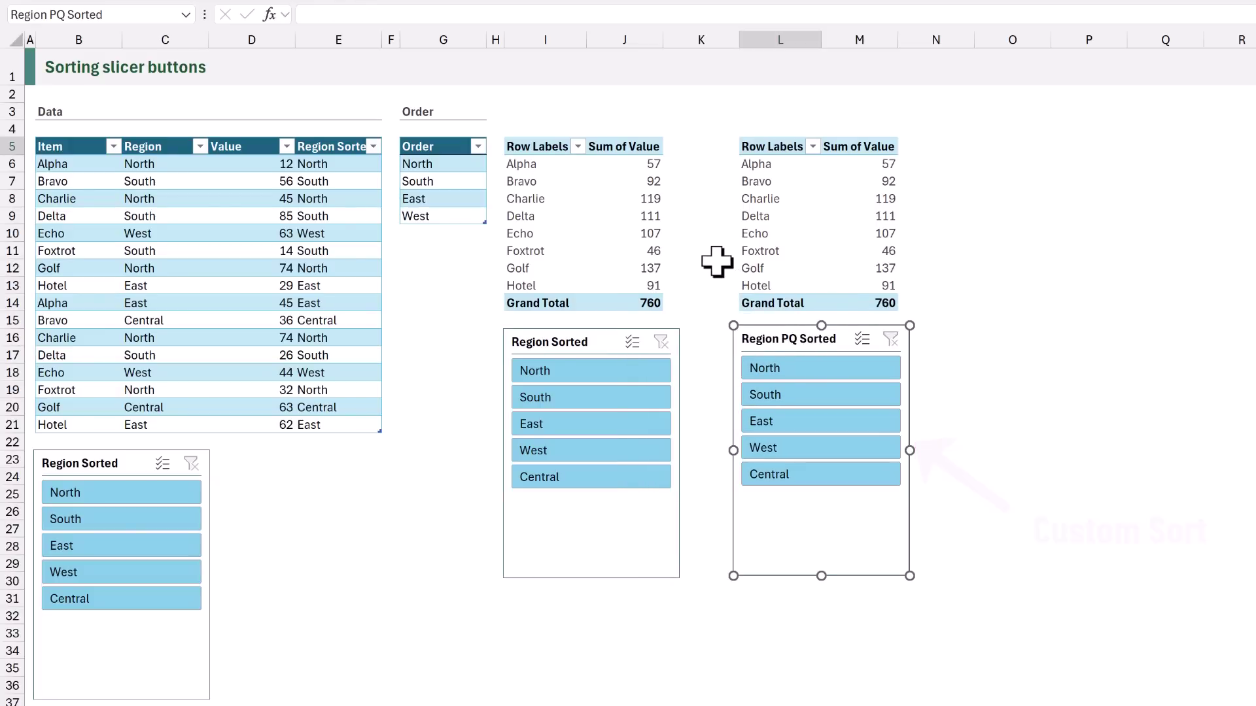